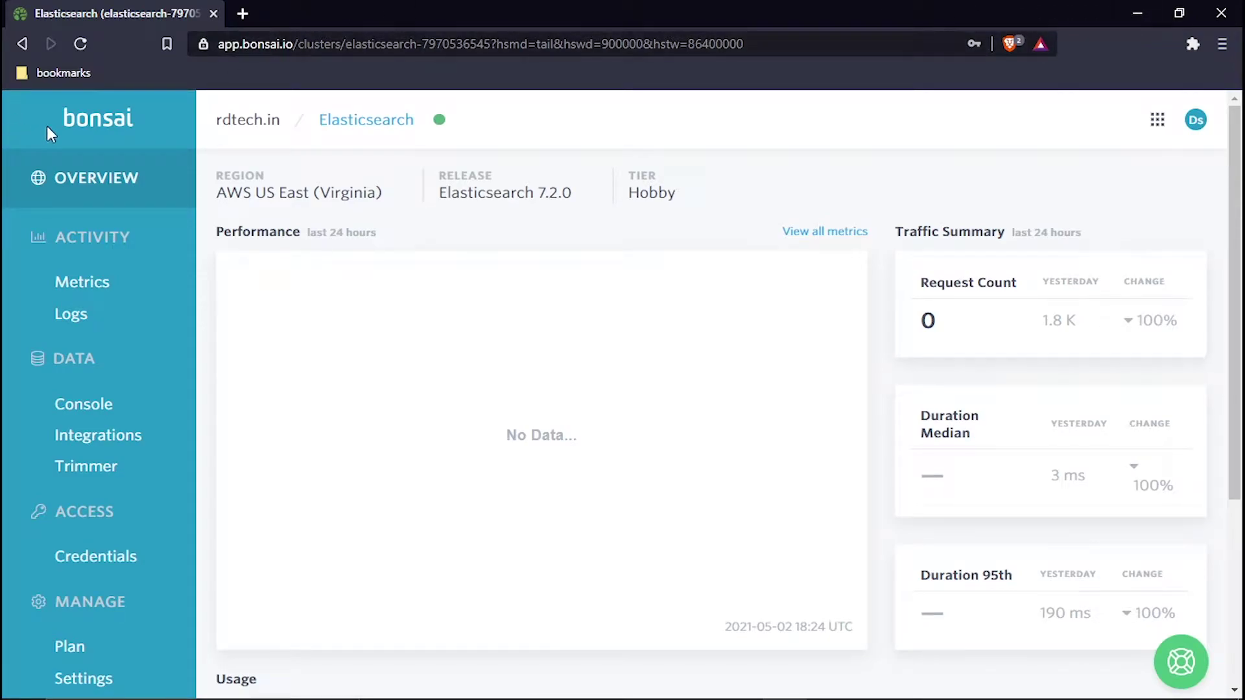
# Bookmark line 3 of the Notepad++ notes, the tweets-without-Timestamp question, with Ctrl+F2
pyautogui.moveTo(58, 113); pyautogui.dragTo(143, 108)
pyautogui.click(146, 111)
pyautogui.moveTo(649, 698)
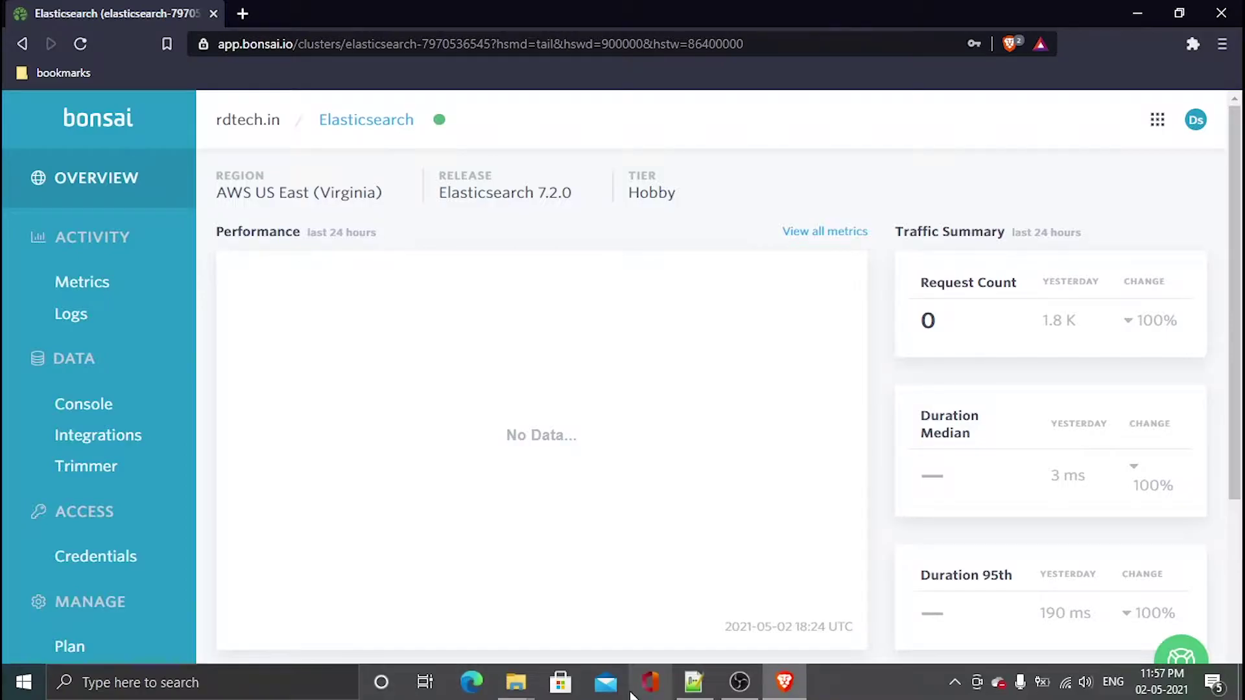
pyautogui.click(694, 682)
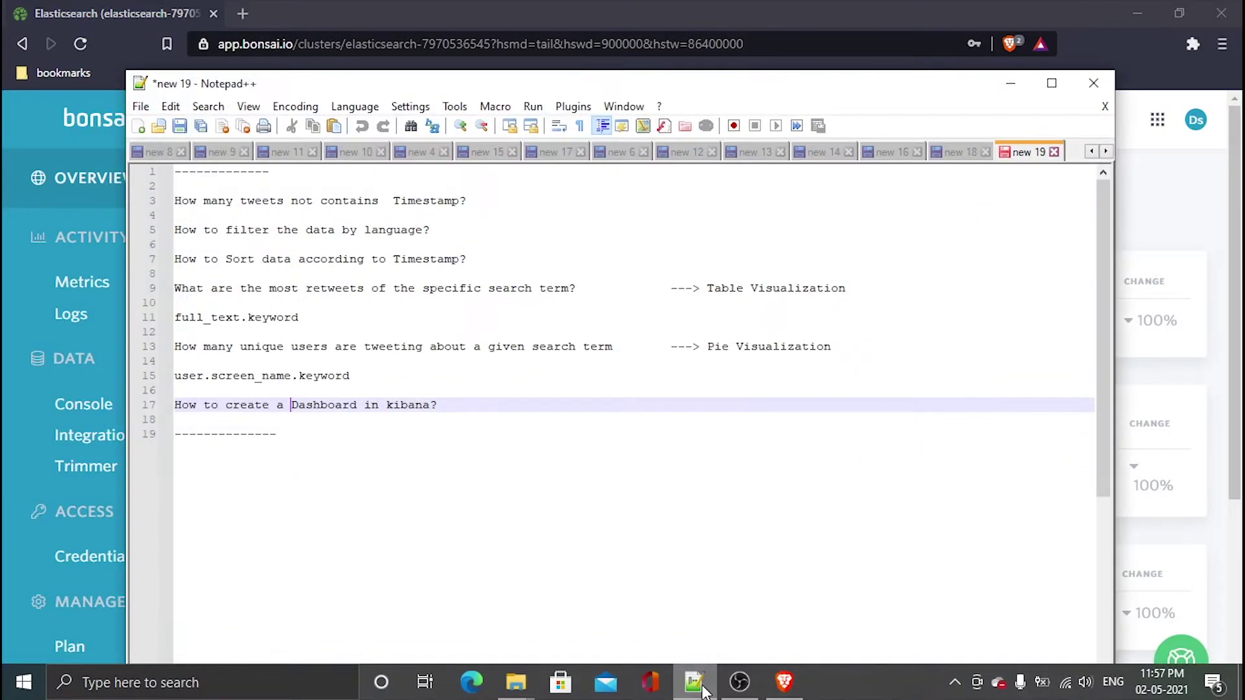
pyautogui.click(481, 199)
pyautogui.hotkey('ctrl', 'F2')
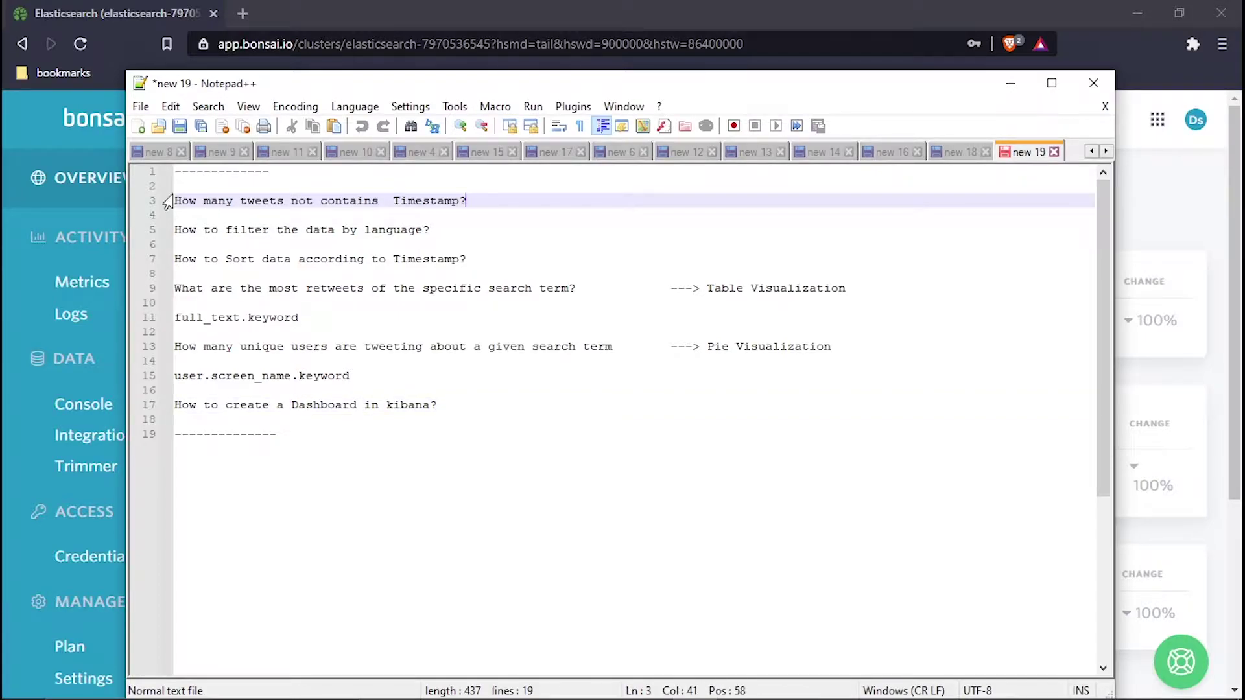
# Look over questions 3 to 17, then minimize Notepad++ to reveal the Bonsai overview
pyautogui.moveTo(175, 194); pyautogui.dragTo(254, 407)
pyautogui.click(613, 429)
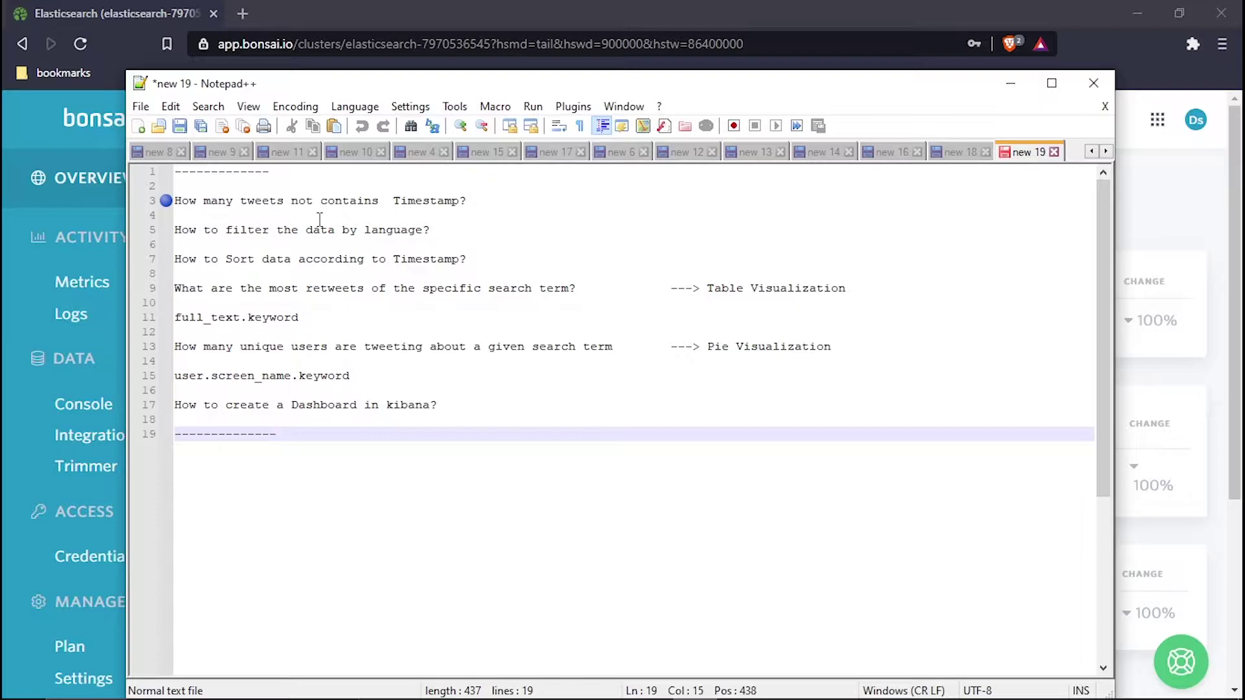
pyautogui.click(1016, 83)
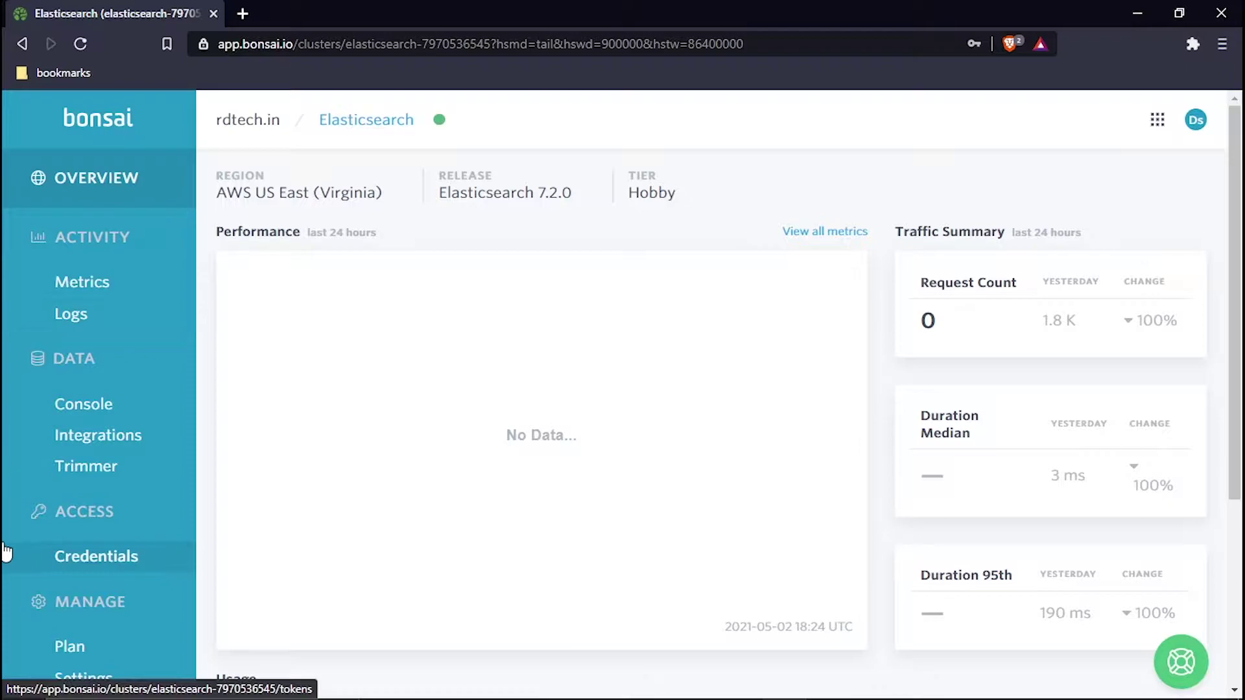
# Scroll down the Bonsai sidebar and launch the cluster's Kibana in a new tab
pyautogui.scroll(-2, 15, 544)
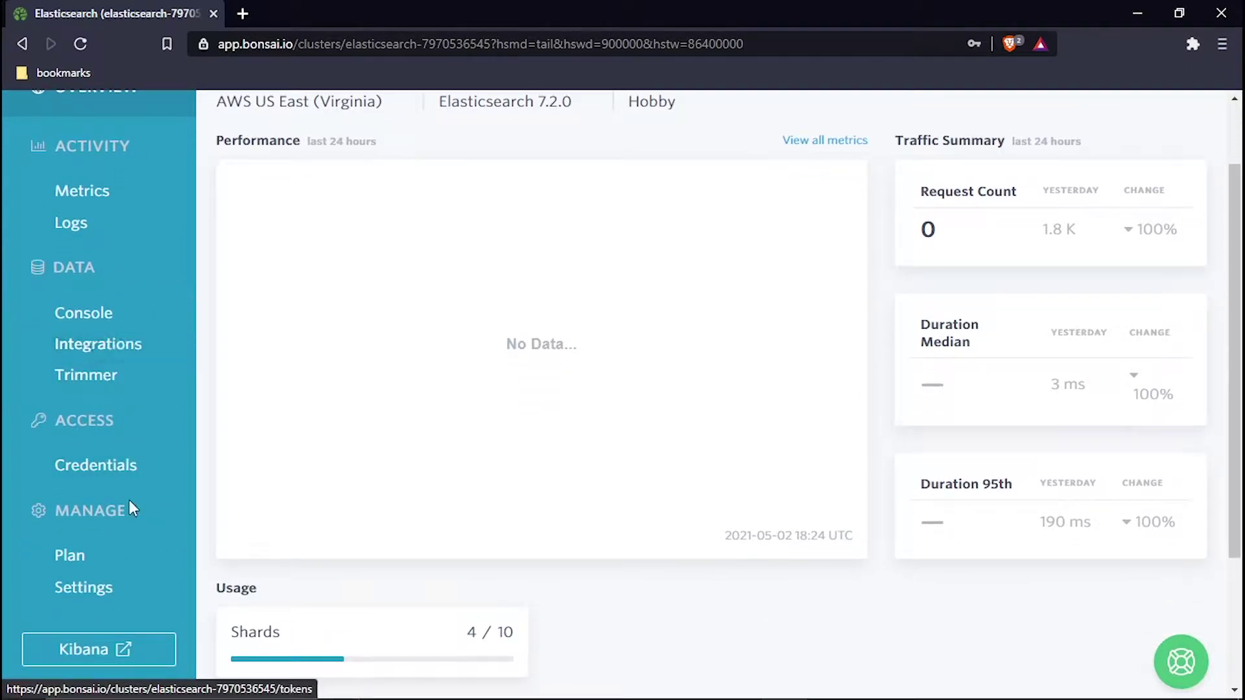
pyautogui.scroll(-4, 129, 505)
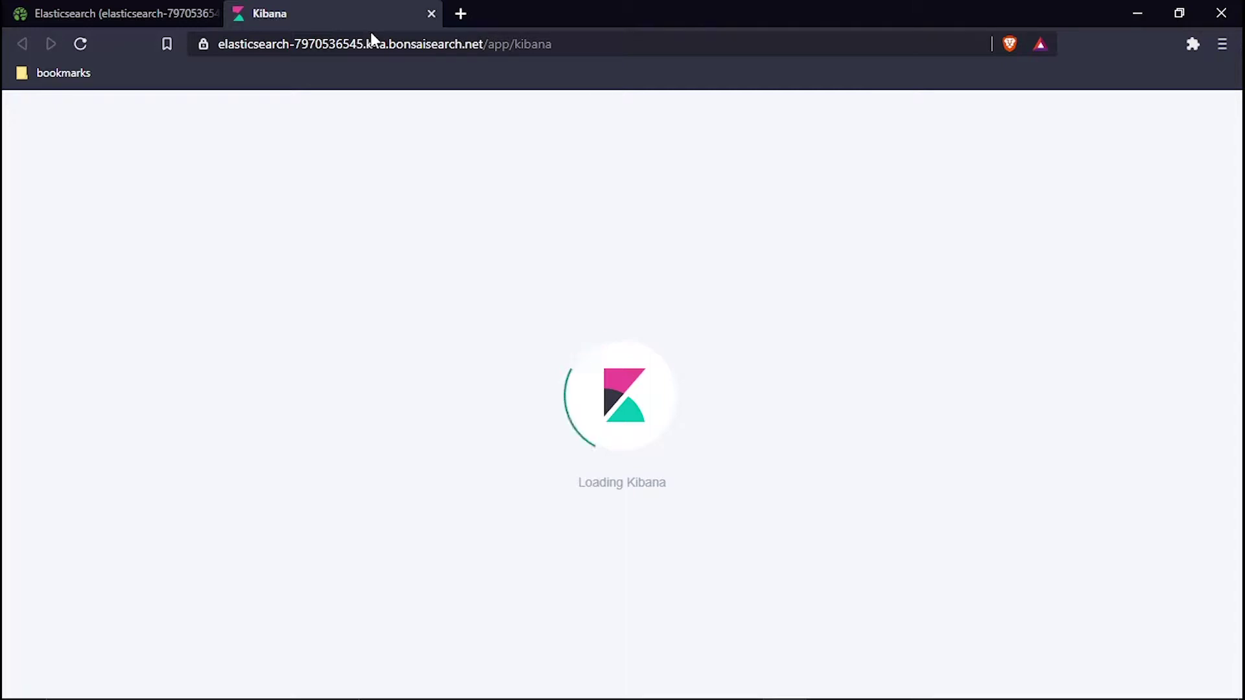
# Check the Notepad++ questions, minimize them, and go to Kibana's Discover view
pyautogui.moveTo(737, 698)
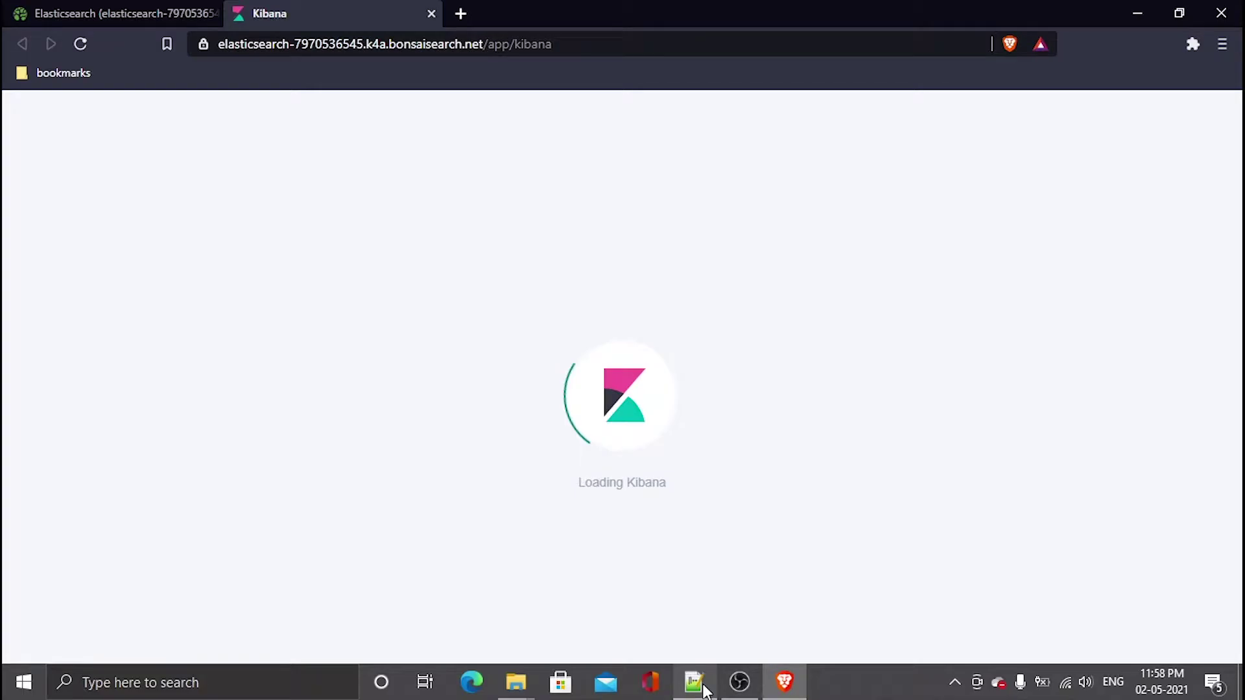
pyautogui.click(705, 689)
pyautogui.hotkey('shift', 'Up')
pyautogui.hotkey('shift', 'Up')
pyautogui.hotkey('shift', 'Up')
pyautogui.hotkey('shift', 'Up')
pyautogui.hotkey('shift', 'Up')
pyautogui.hotkey('shift', 'Up')
pyautogui.hotkey('shift', 'Up')
pyautogui.hotkey('shift', 'Up')
pyautogui.hotkey('shift', 'Up')
pyautogui.hotkey('shift', 'Up')
pyautogui.hotkey('shift', 'Up')
pyautogui.hotkey('shift', 'Up')
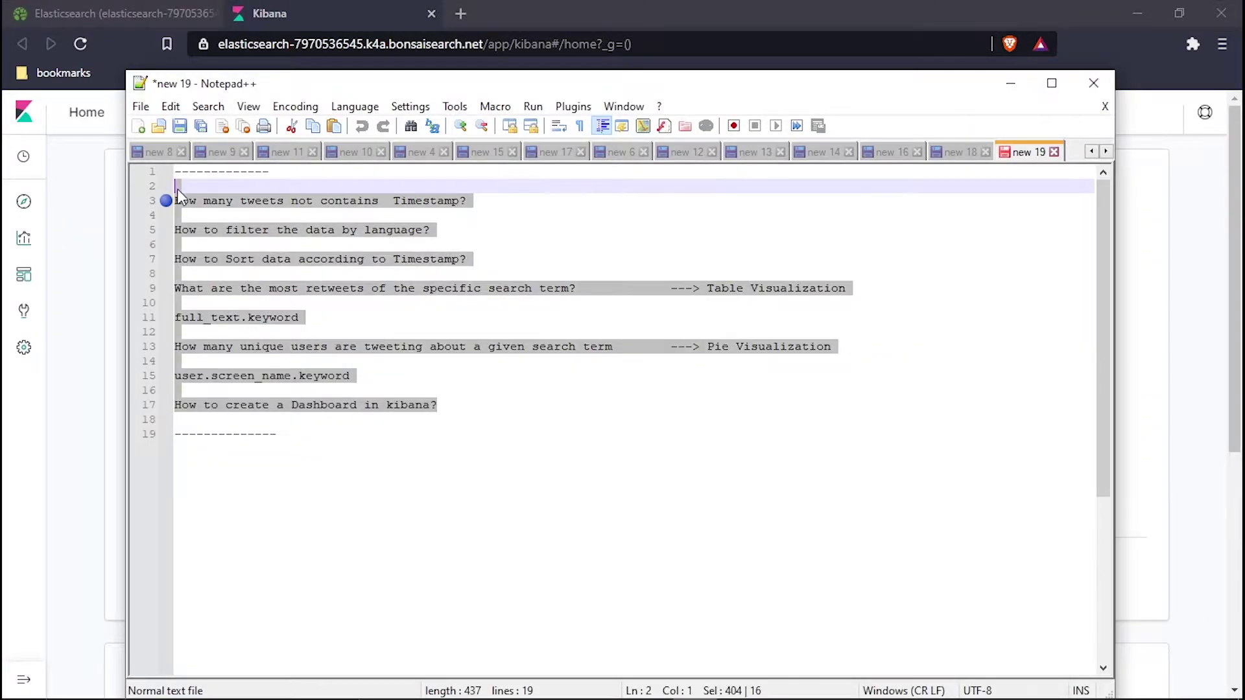
pyautogui.click(549, 404)
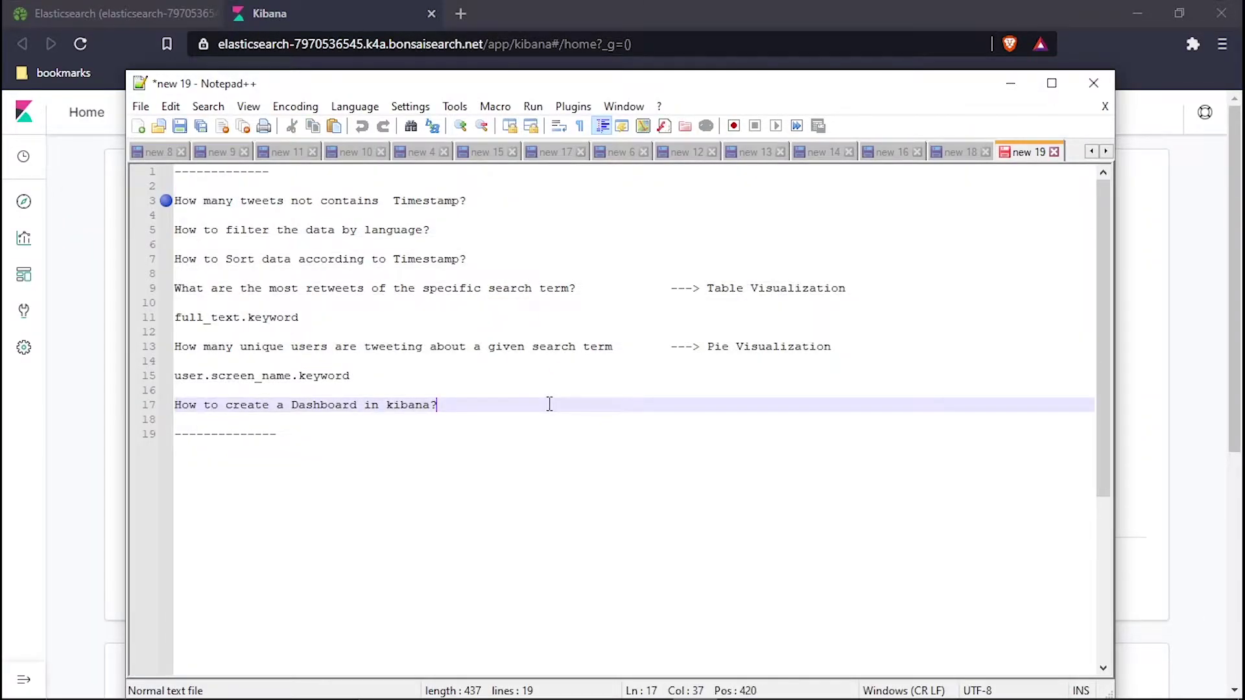
pyautogui.click(1010, 83)
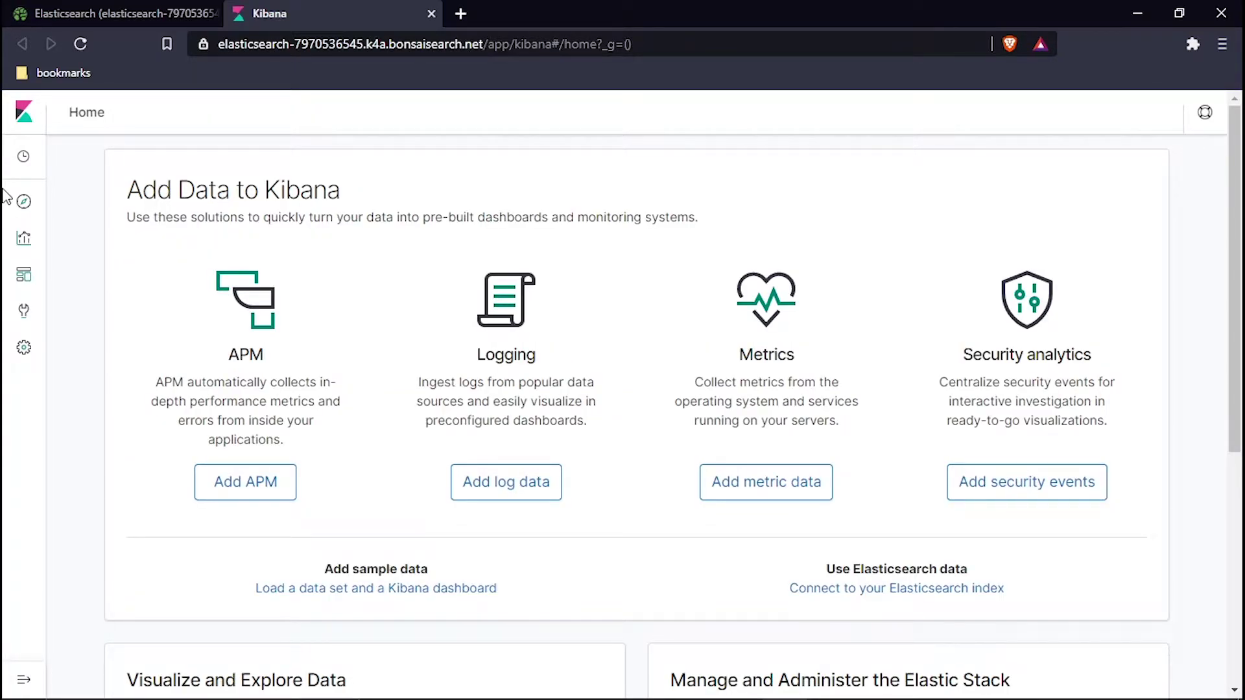
pyautogui.click(30, 208)
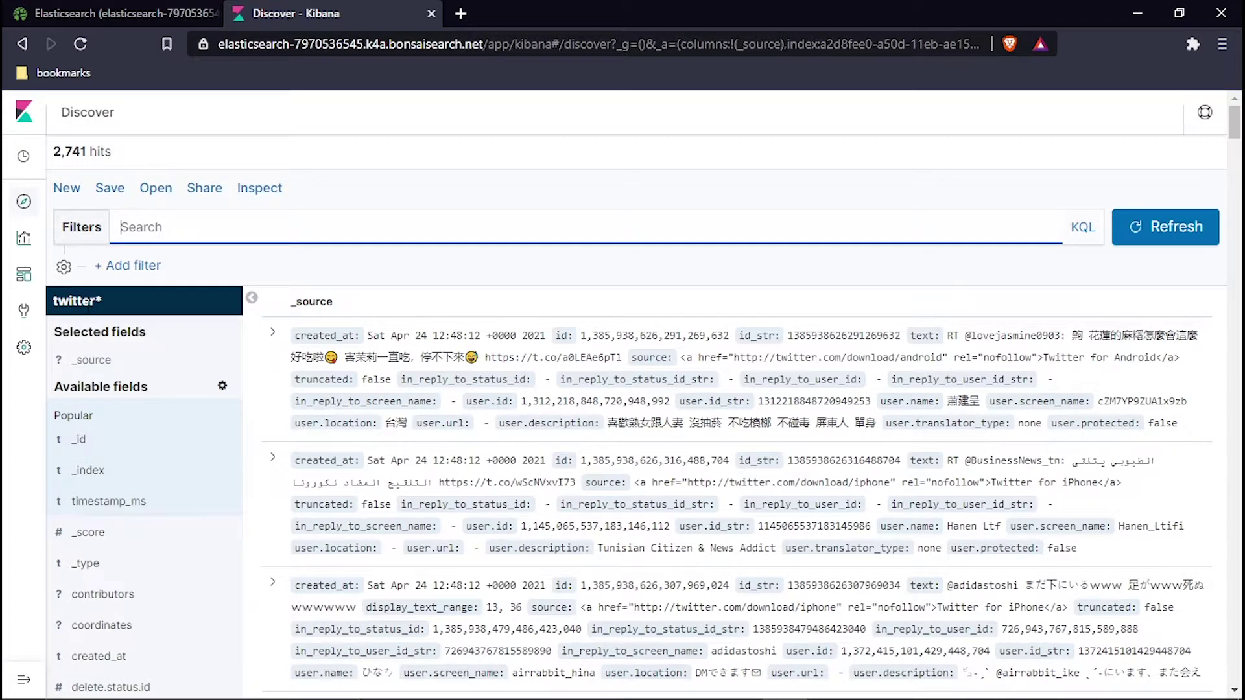
# Highlight the twitter* index pattern and its 2,741 hit count, then check and minimize the notes
pyautogui.doubleClick(89, 305)
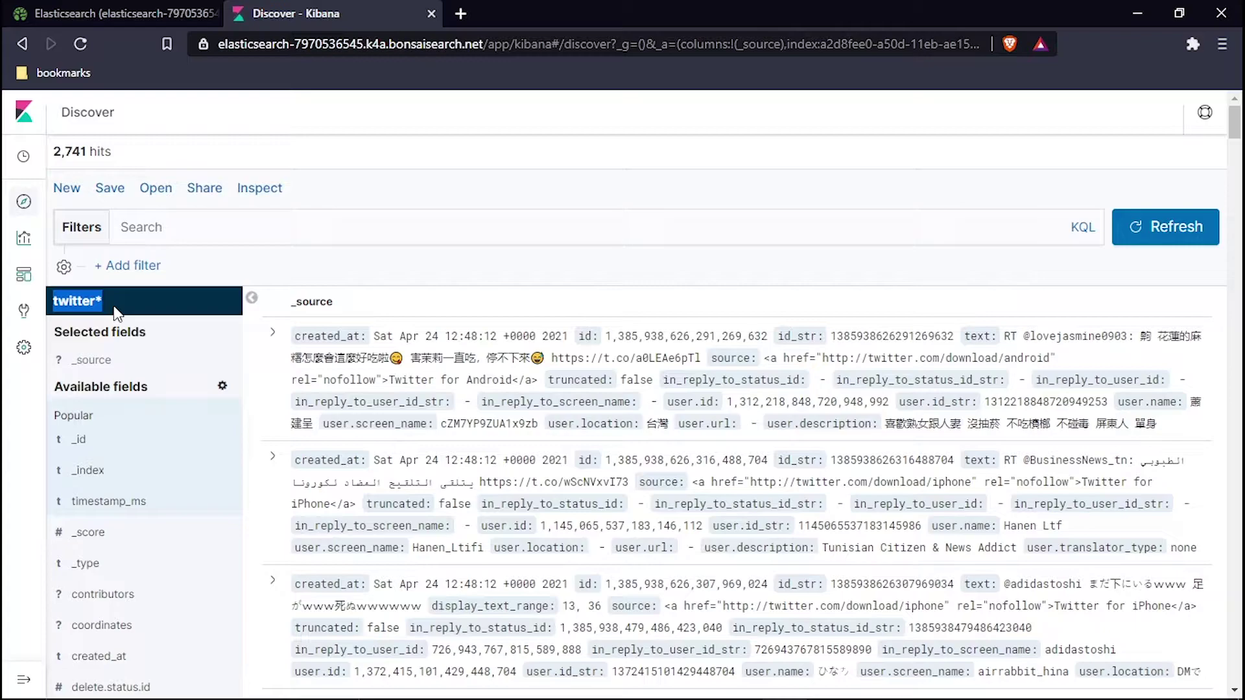
pyautogui.hotkey('shift', 'Left')
pyautogui.hotkey('shift', 'Left')
pyautogui.hotkey('shift', 'Left')
pyautogui.hotkey('shift', 'Left')
pyautogui.hotkey('shift', 'Left')
pyautogui.hotkey('shift', 'Left')
pyautogui.click(415, 278)
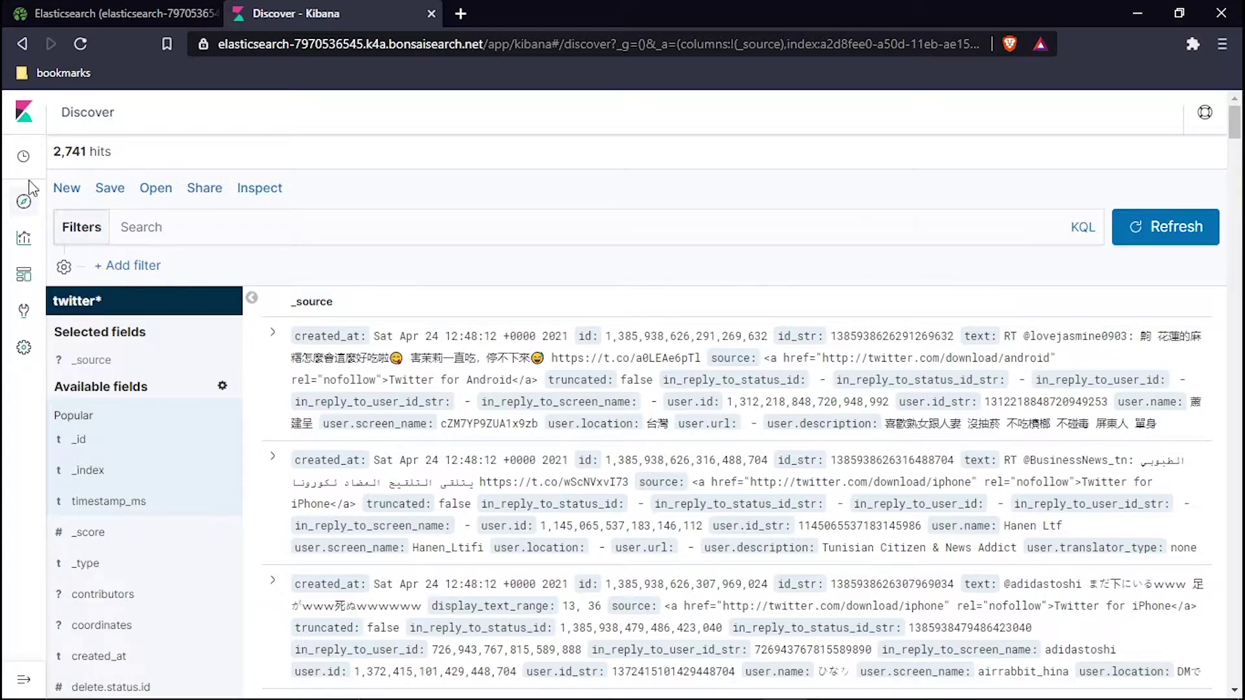
pyautogui.doubleClick(58, 151)
pyautogui.moveTo(93, 151); pyautogui.dragTo(97, 154)
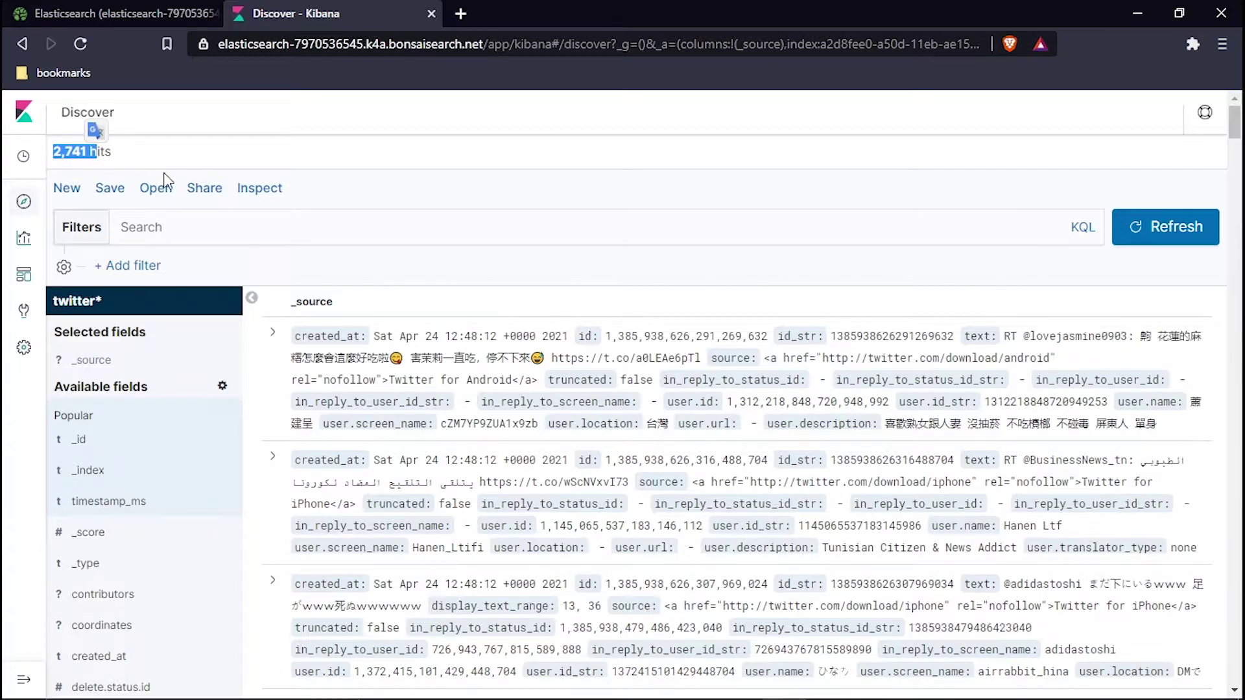
pyautogui.click(688, 689)
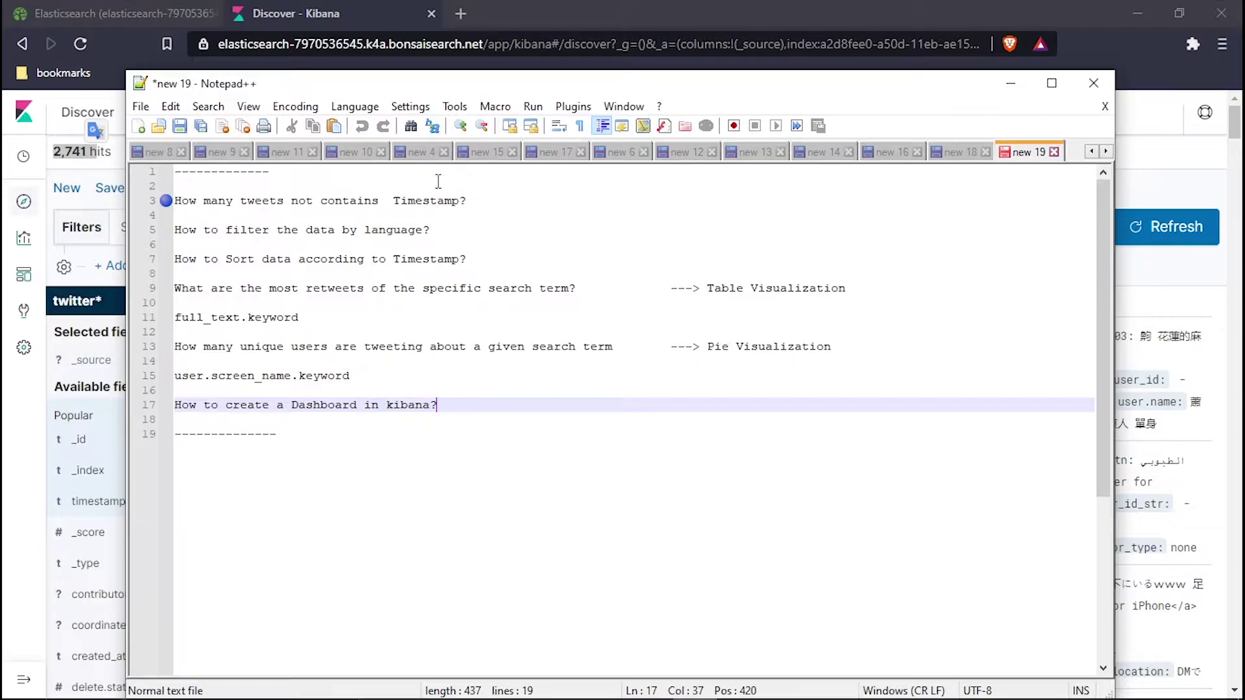
pyautogui.click(1010, 83)
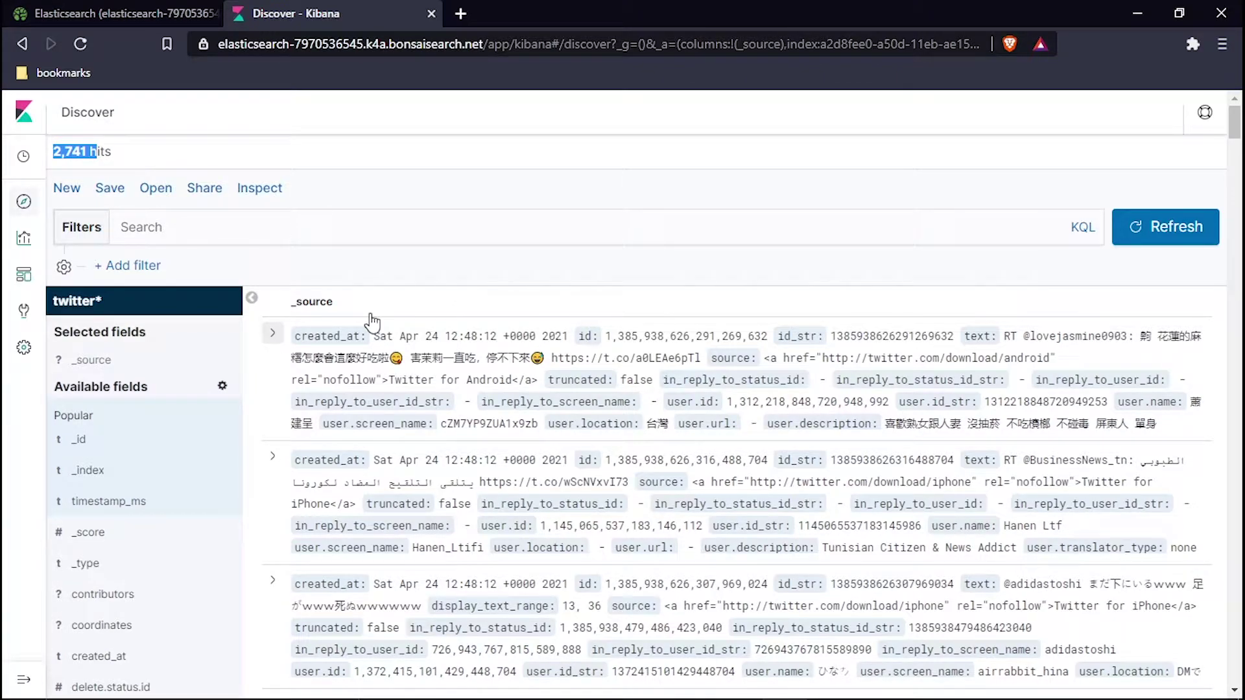
# Expand the first tweet document to inspect fields like _index twitter, _type tweets and created_at
pyautogui.click(272, 333)
pyautogui.scroll(-5, 305, 350)
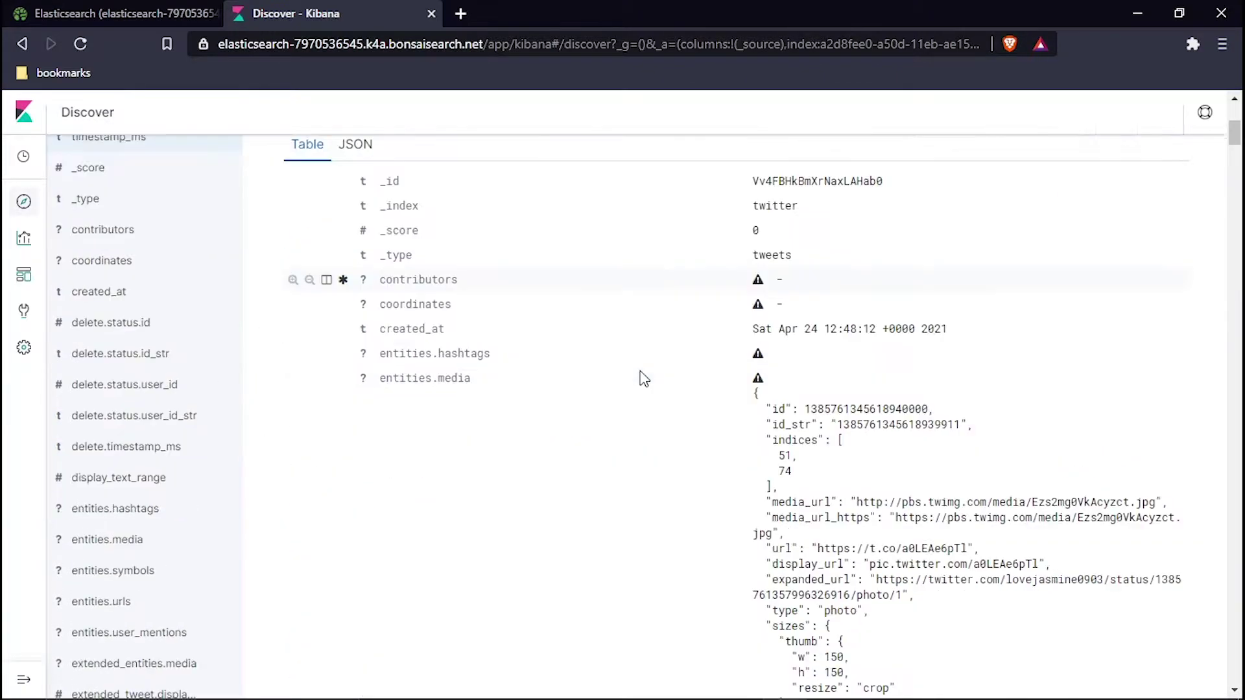
pyautogui.scroll(-3, 782, 344)
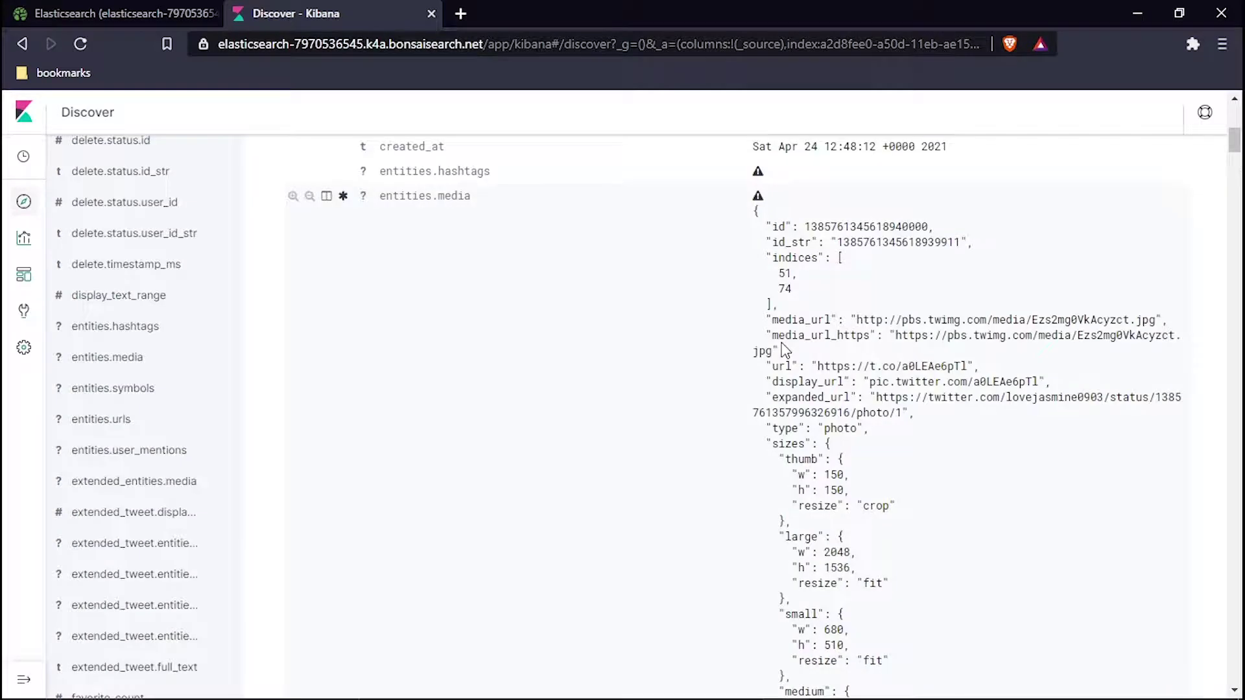
pyautogui.scroll(-3, 781, 350)
pyautogui.scroll(3, 754, 219)
pyautogui.scroll(-3, 754, 219)
pyautogui.scroll(-5, 796, 245)
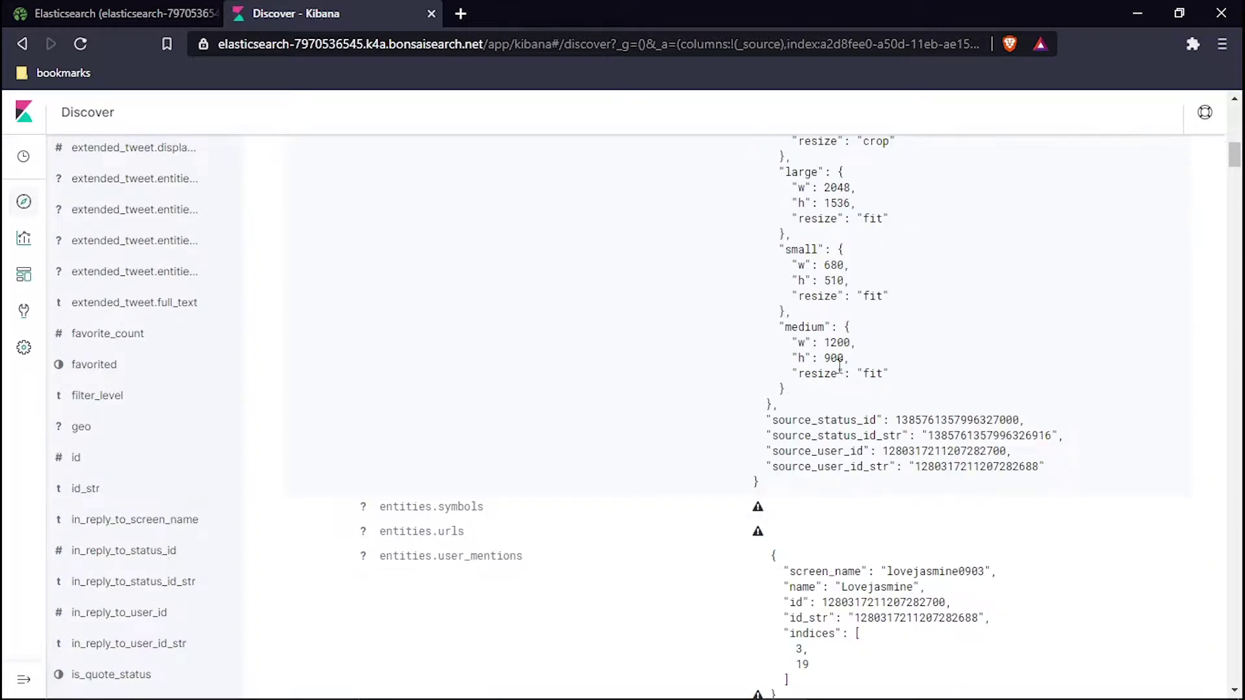
pyautogui.scroll(5, 830, 465)
pyautogui.scroll(2, 798, 372)
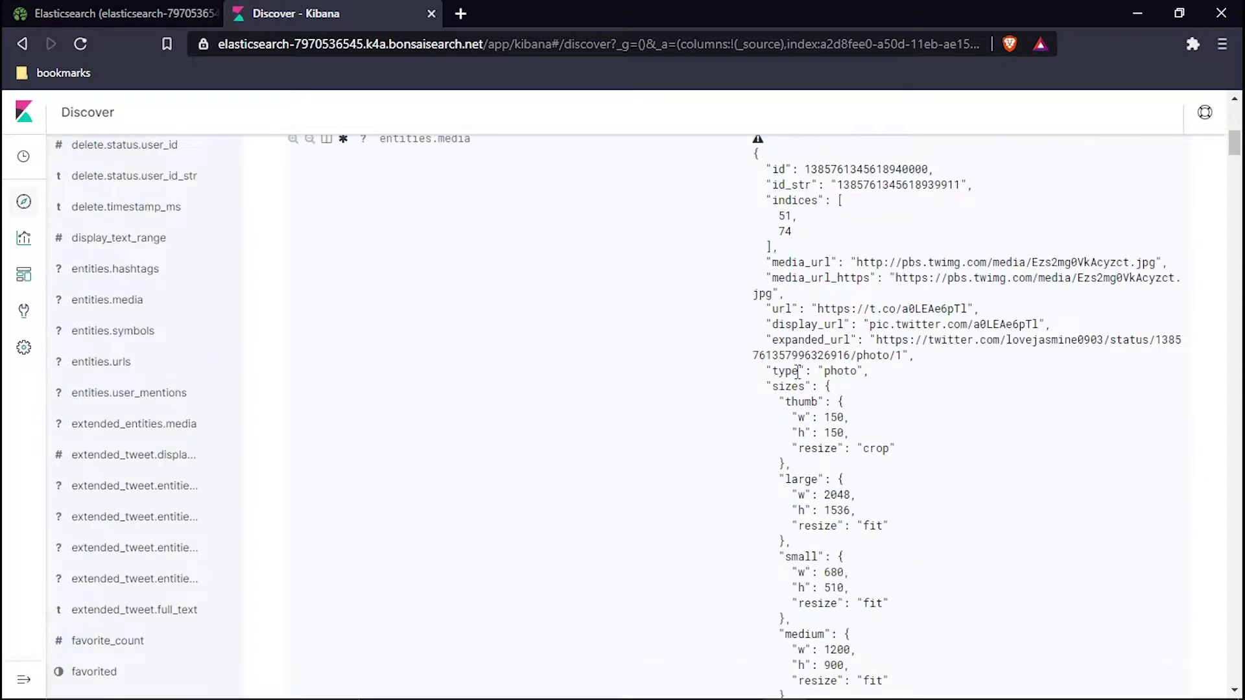
pyautogui.scroll(1, 799, 371)
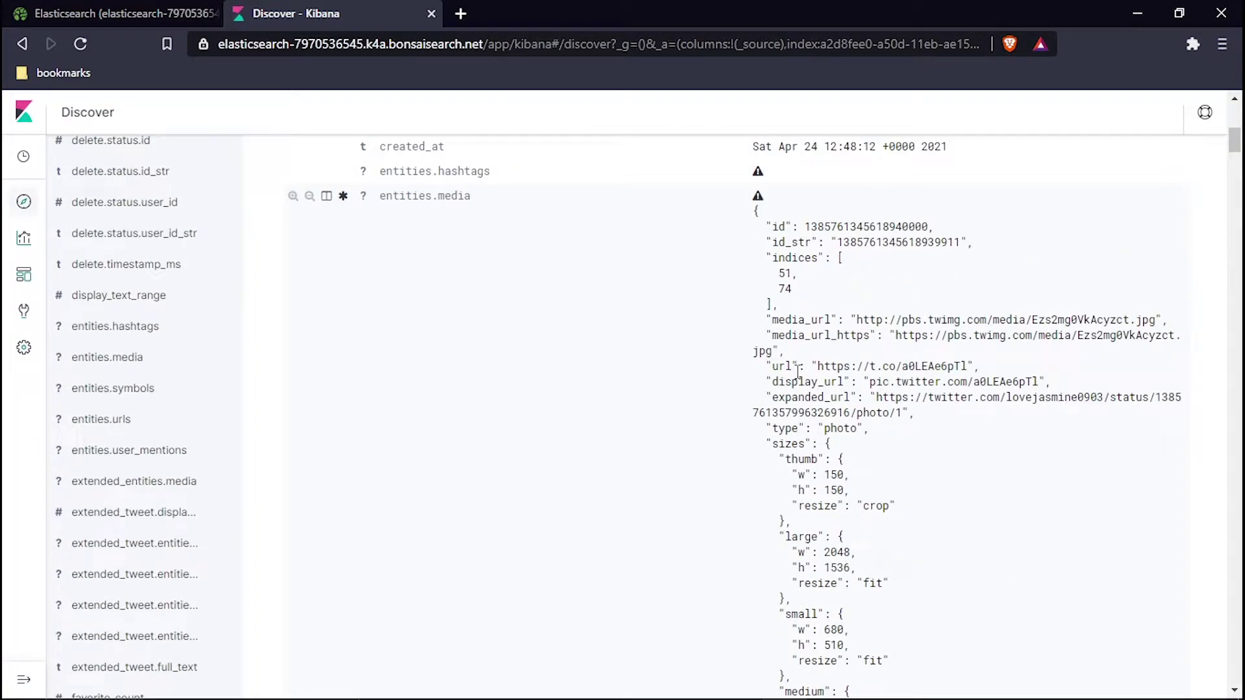
pyautogui.scroll(8, 798, 372)
pyautogui.scroll(-4, 422, 475)
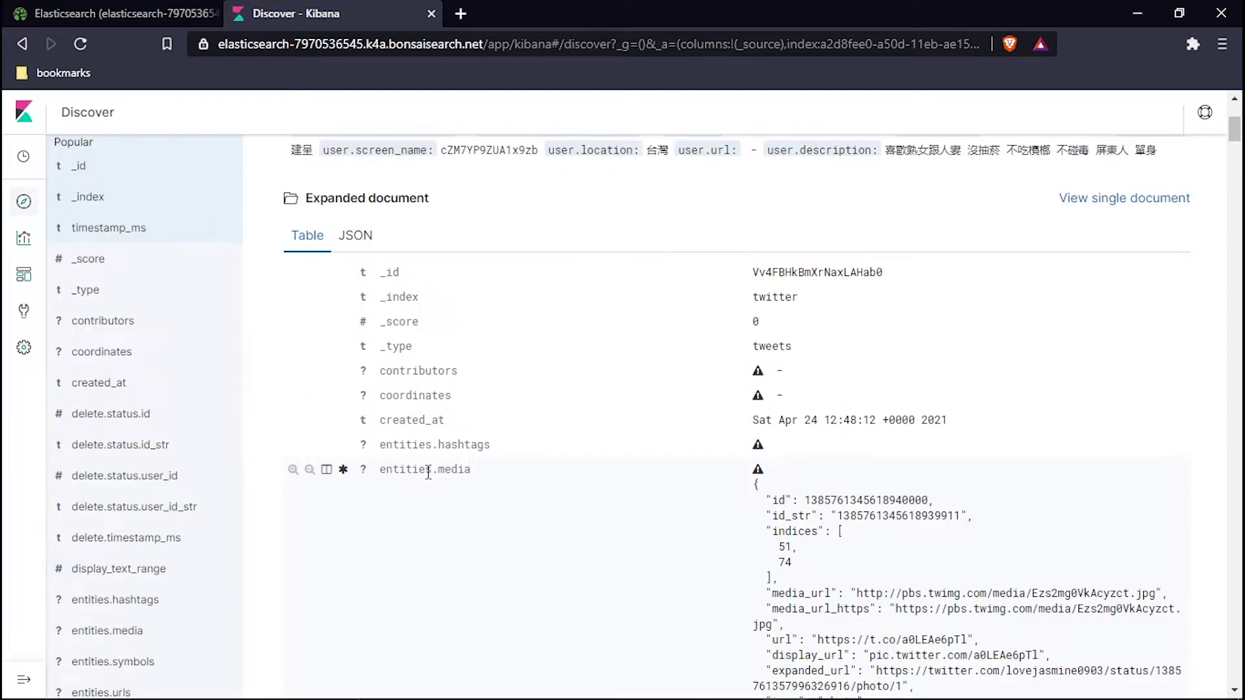
pyautogui.scroll(3, 147, 286)
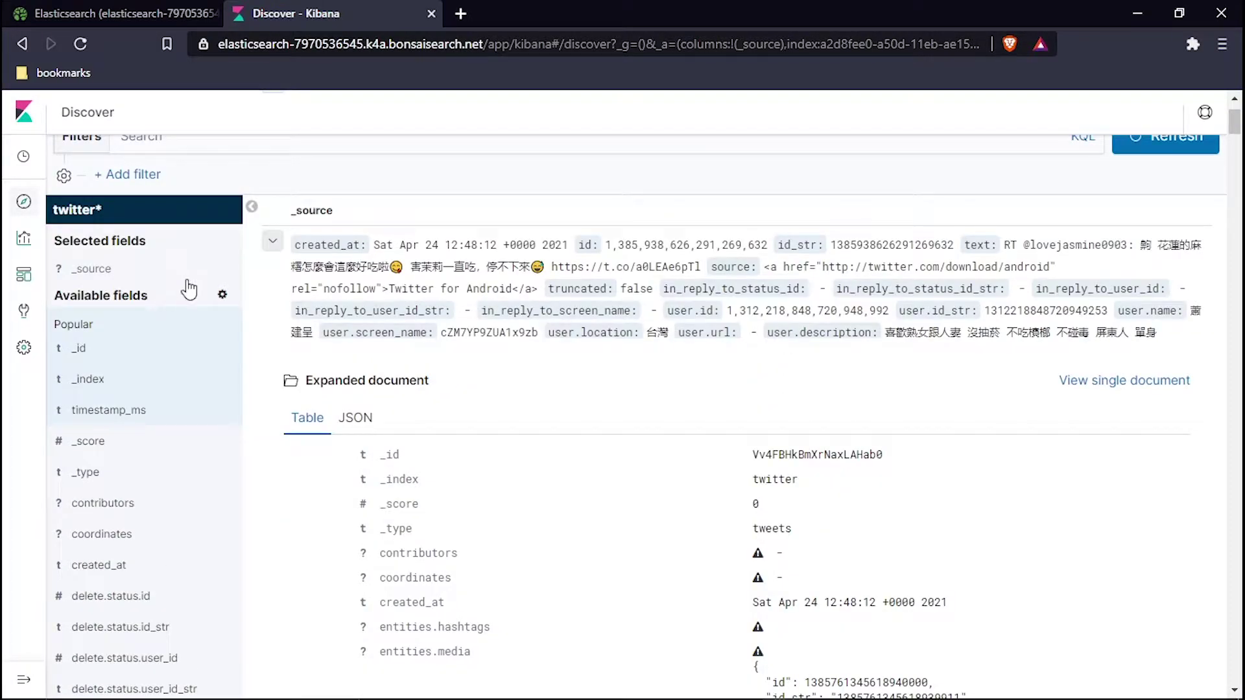
# Glance at the Notepad++ notes, then return to Discover and scroll back up
pyautogui.moveTo(792, 698)
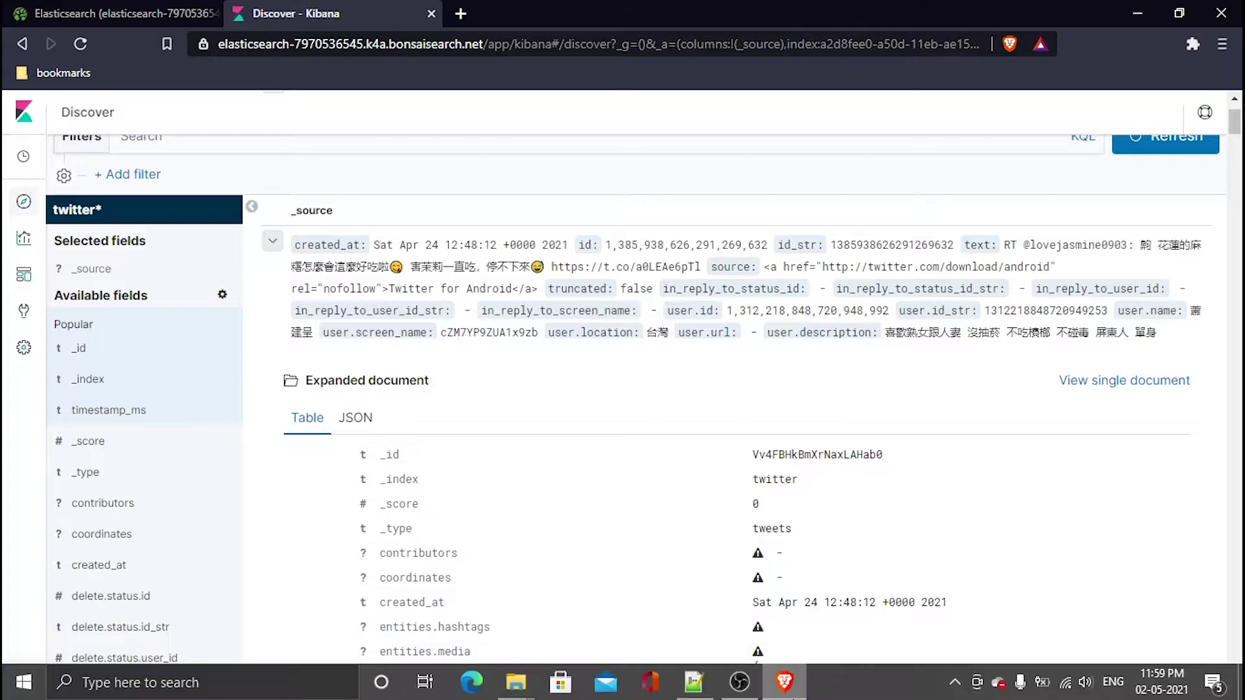
pyautogui.click(697, 684)
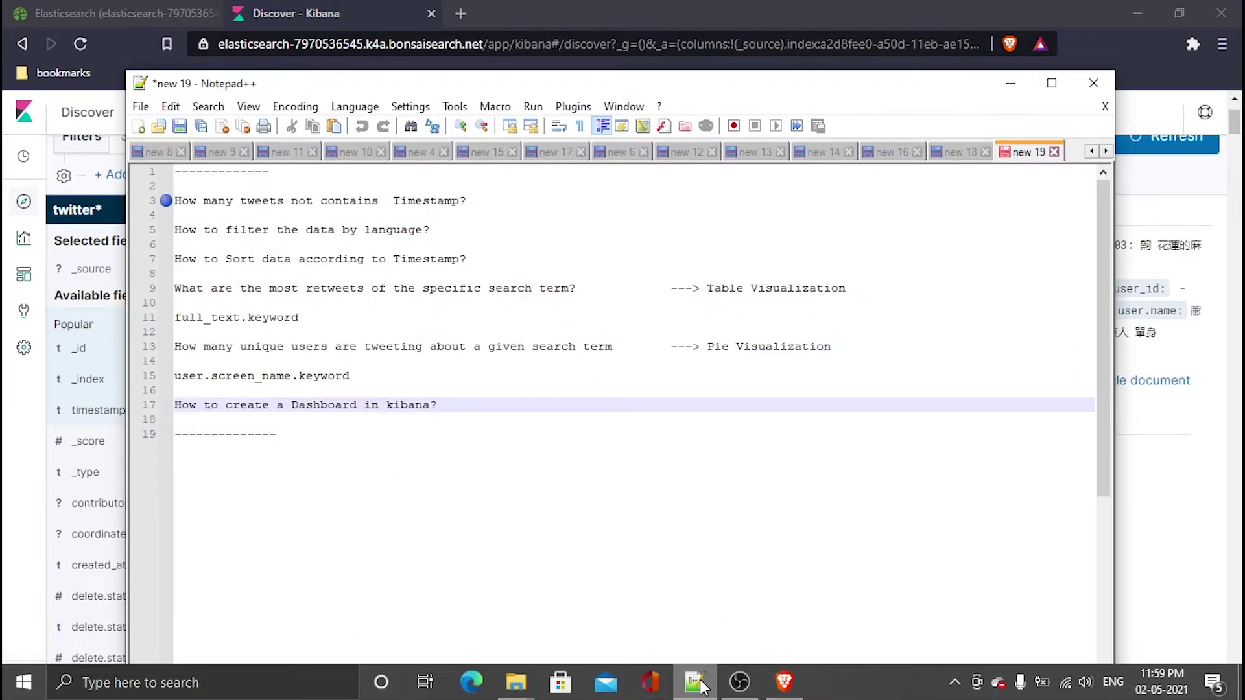
pyautogui.click(698, 684)
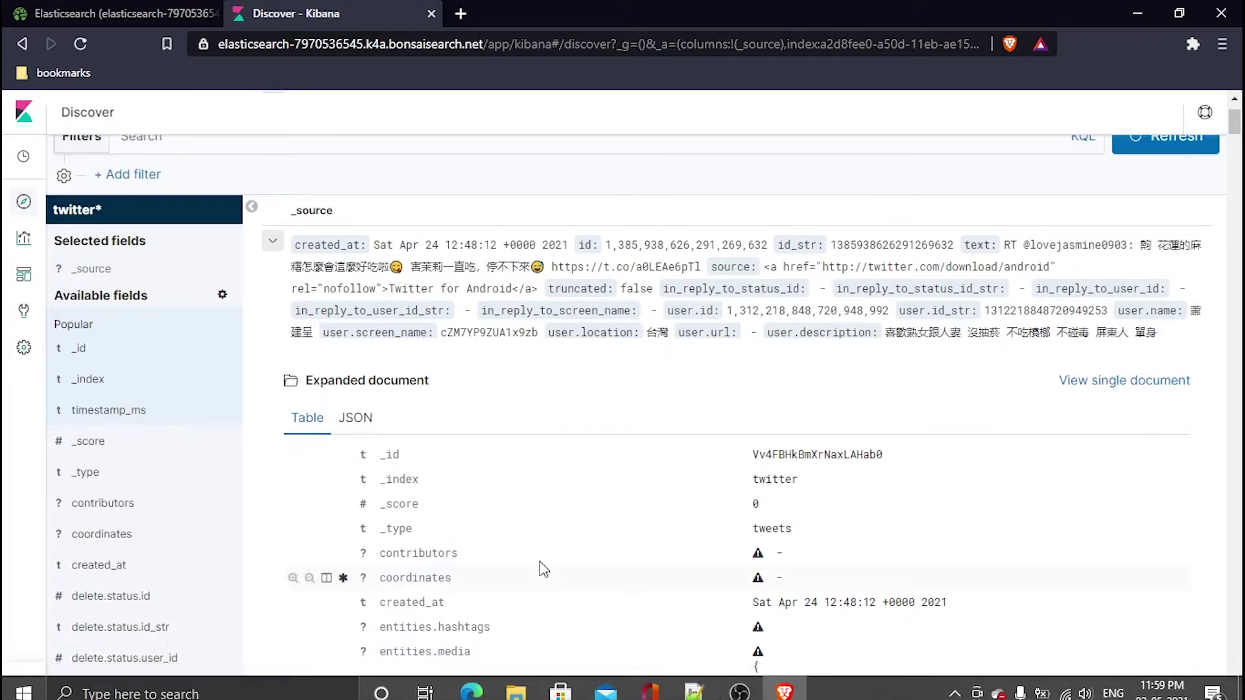
pyautogui.scroll(2, 120, 185)
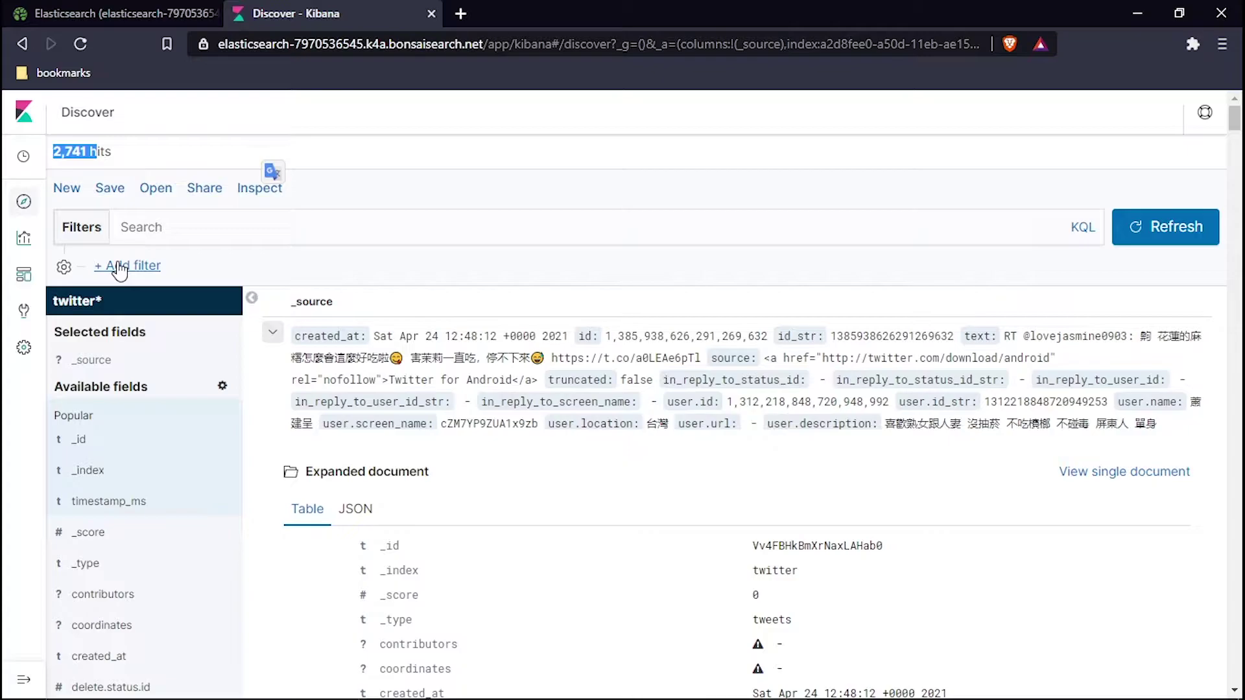
# Add a 'timestamp_ms does not exist' filter, cutting the tweets to 391 hits
pyautogui.click(119, 271)
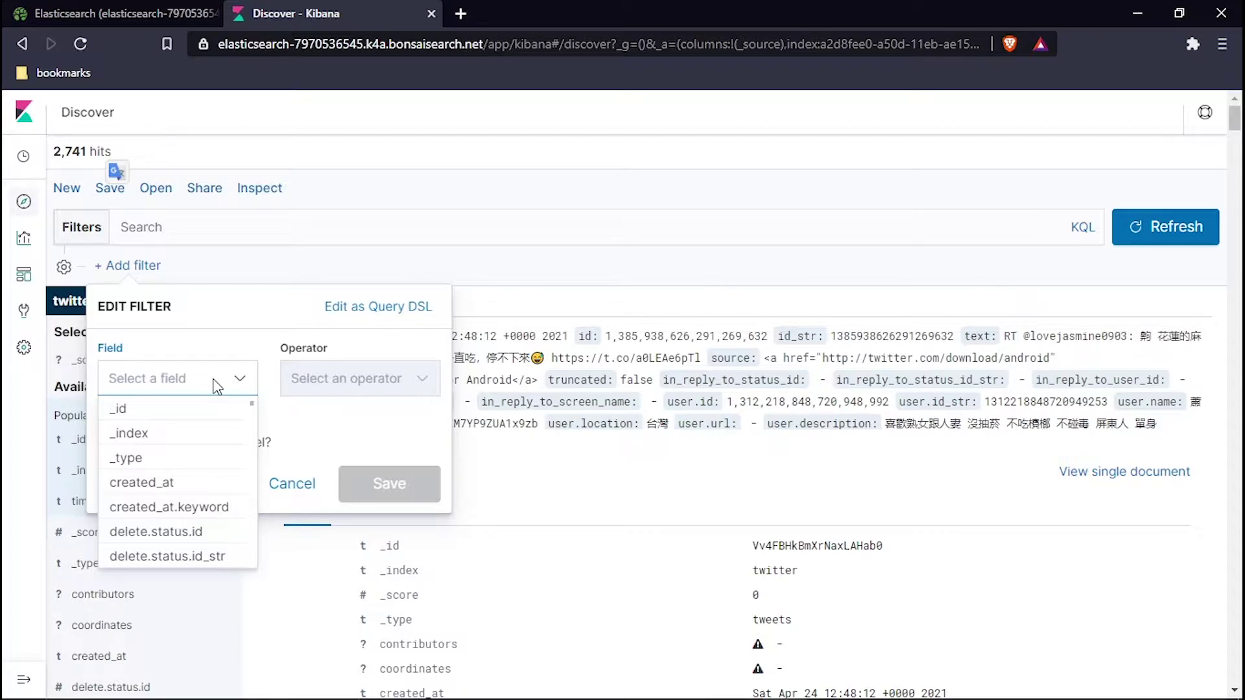
pyautogui.write('time')
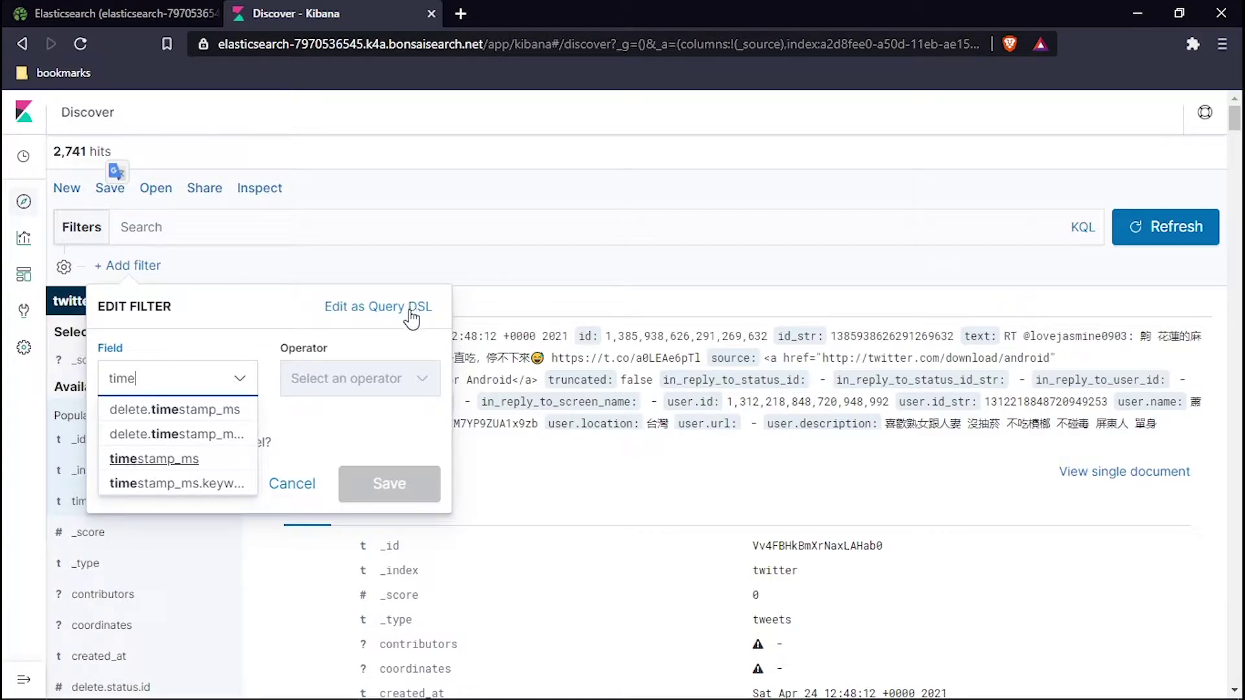
pyautogui.press('Return')
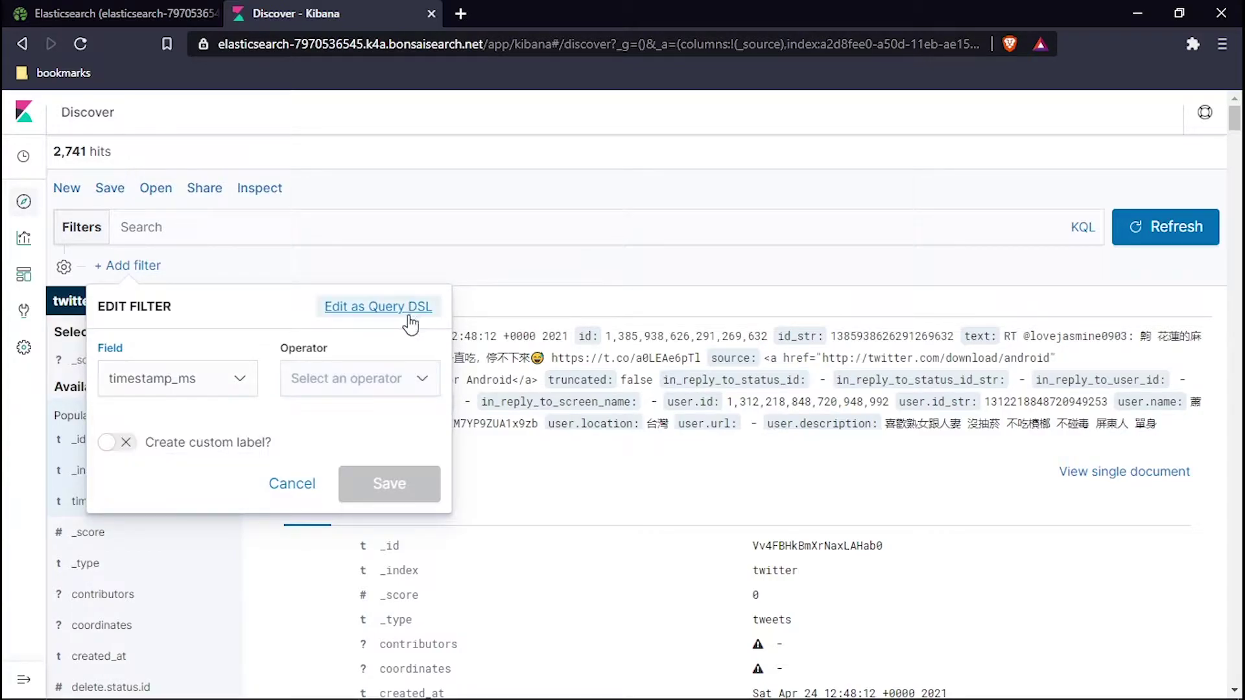
pyautogui.click(374, 382)
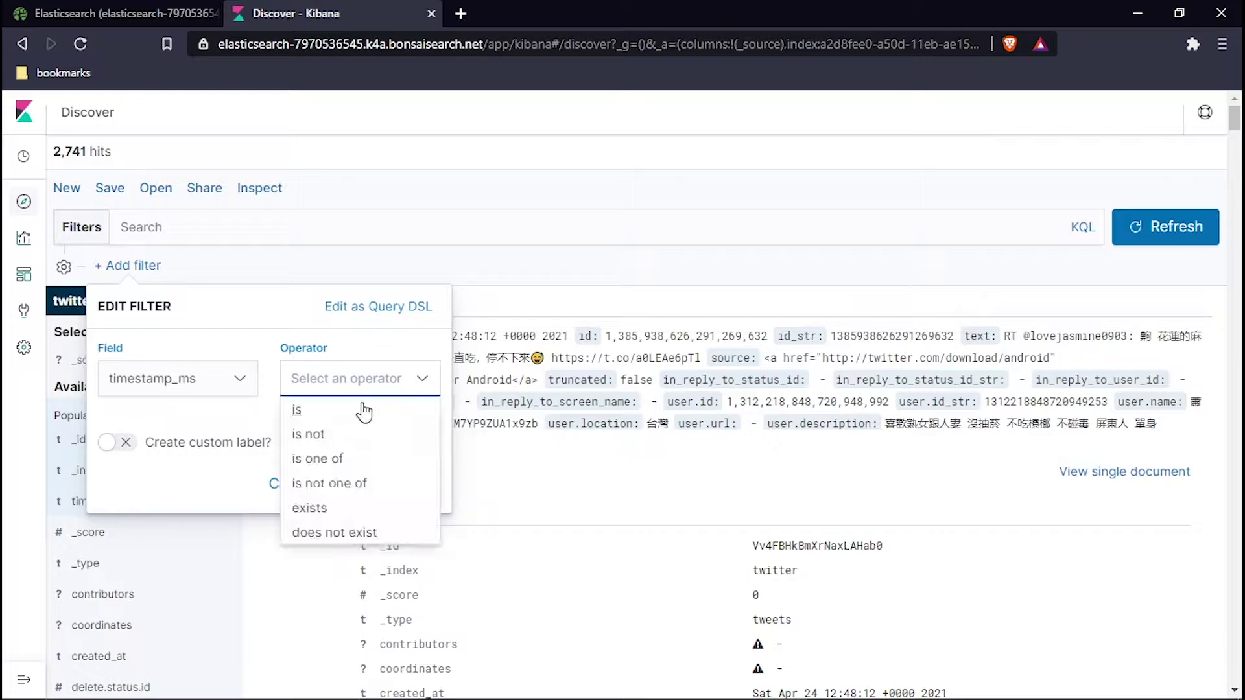
pyautogui.click(334, 533)
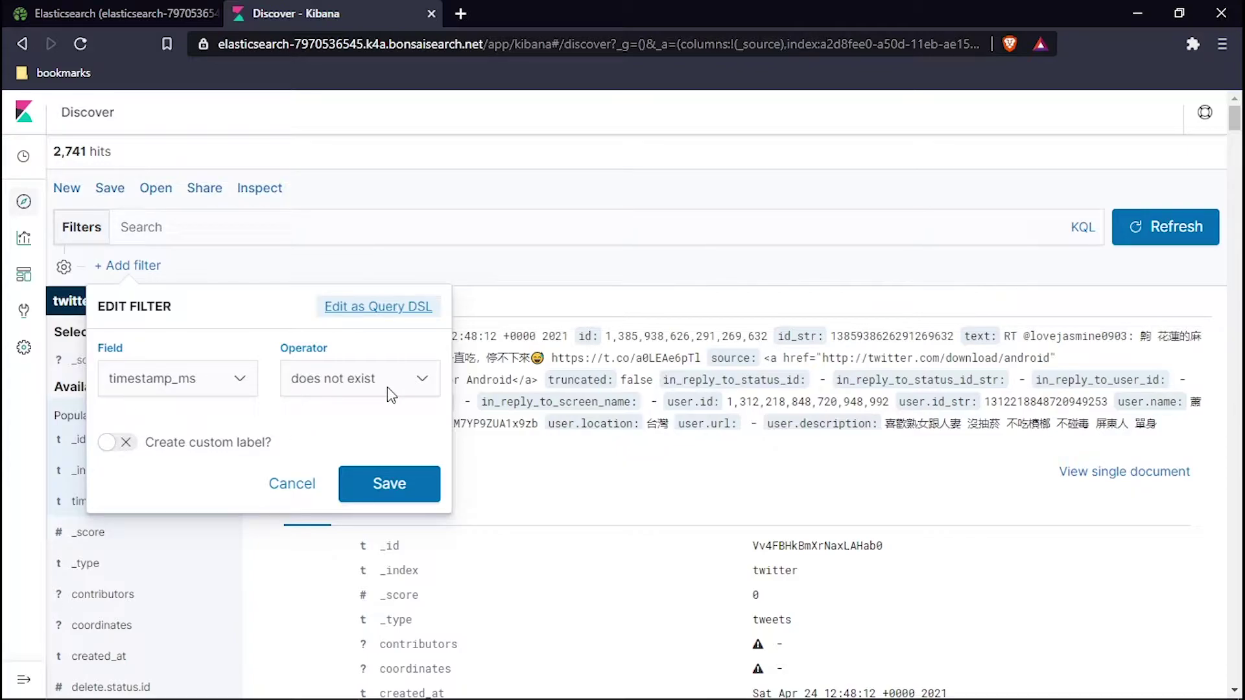
pyautogui.click(388, 498)
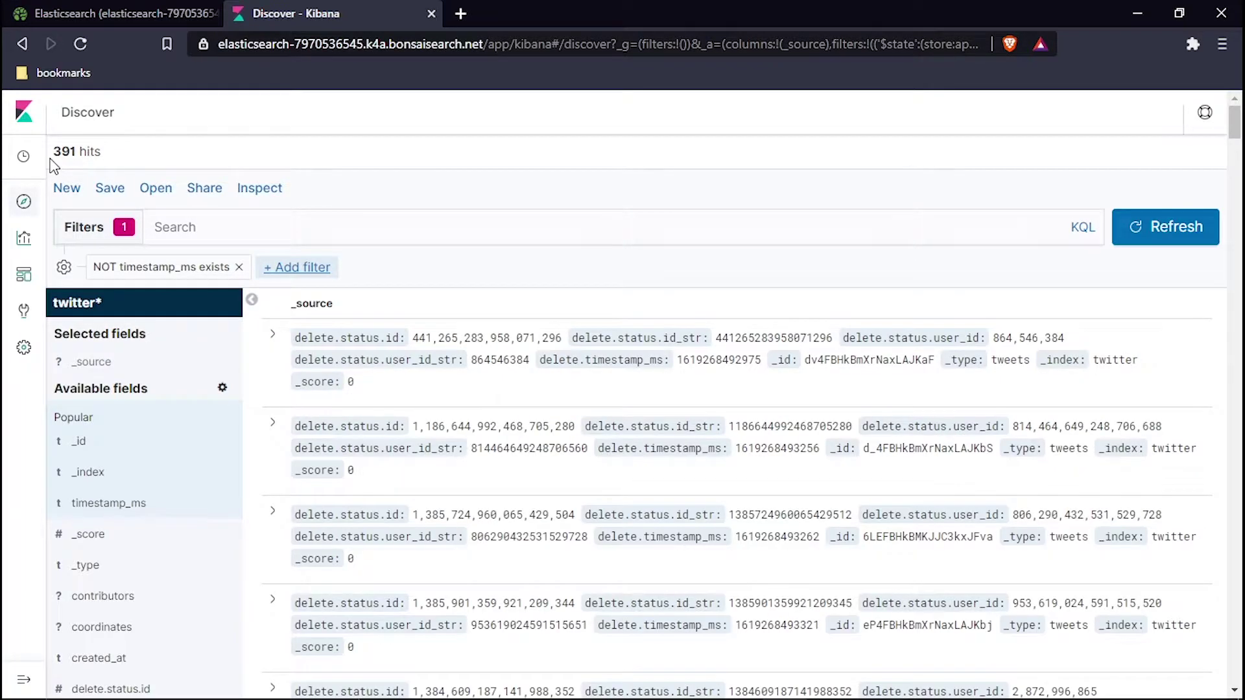
pyautogui.moveTo(50, 158); pyautogui.dragTo(79, 153)
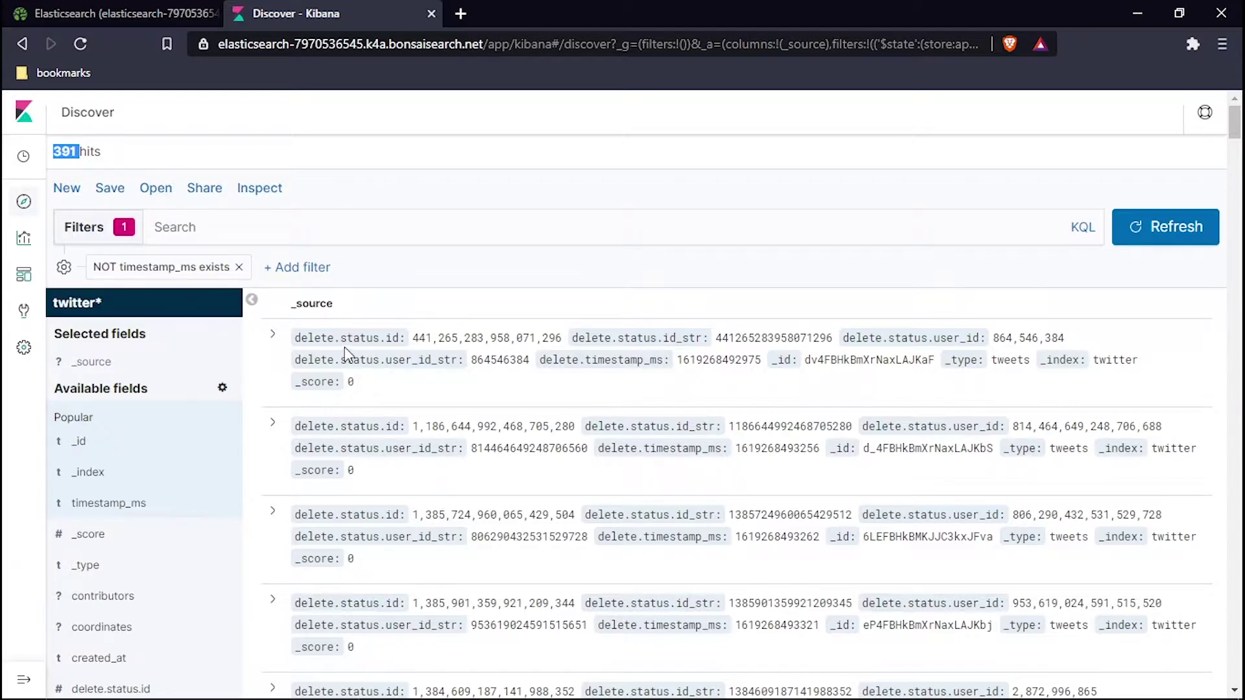
pyautogui.scroll(-6, 345, 354)
pyautogui.scroll(5, 345, 355)
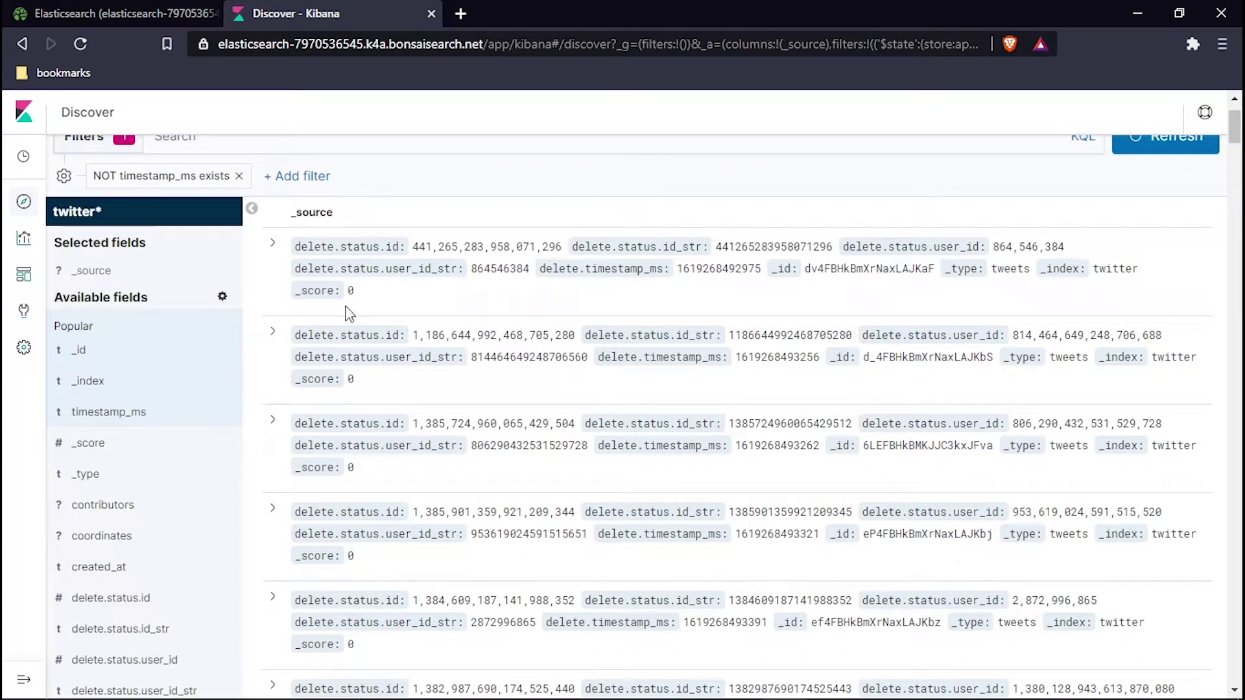
pyautogui.click(274, 250)
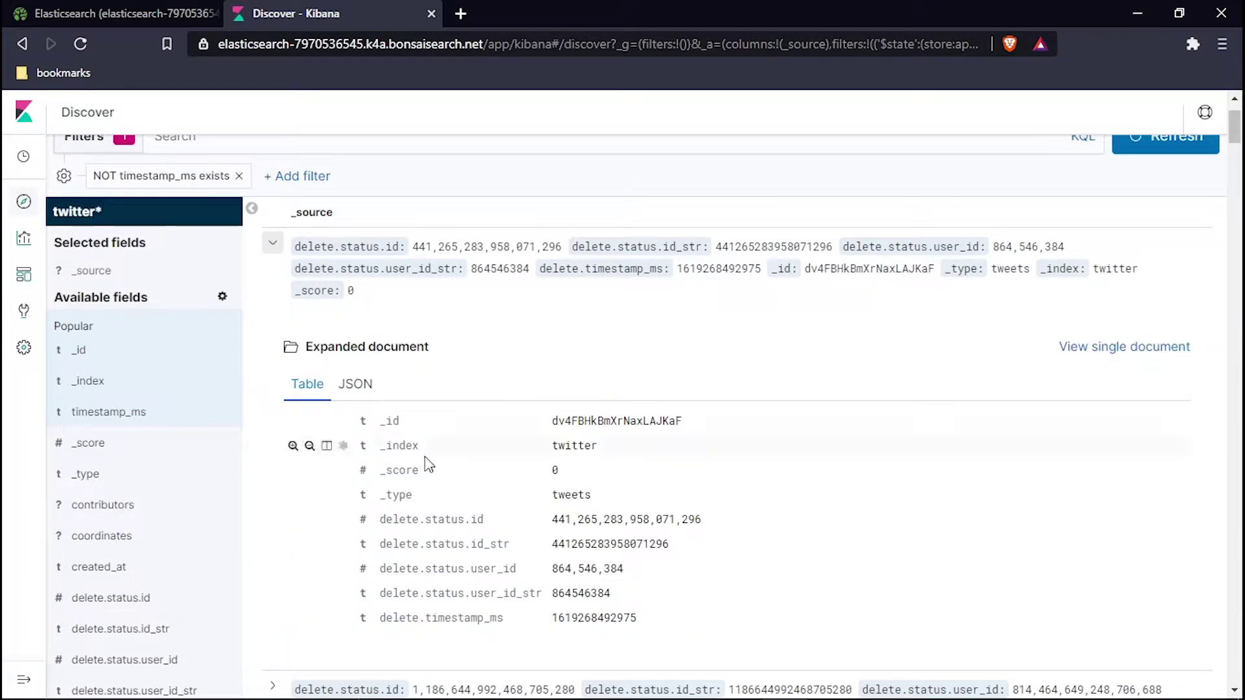
pyautogui.scroll(-2, 428, 461)
pyautogui.scroll(-10, 428, 462)
pyautogui.scroll(5, 283, 277)
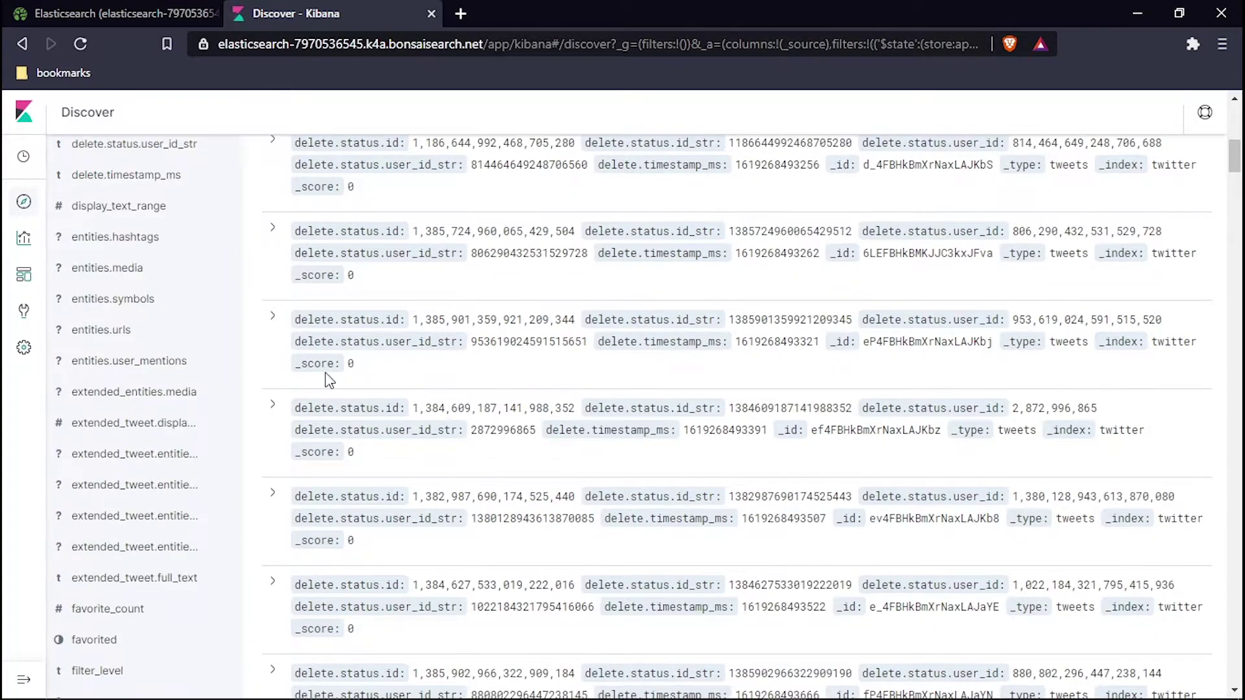
pyautogui.click(273, 231)
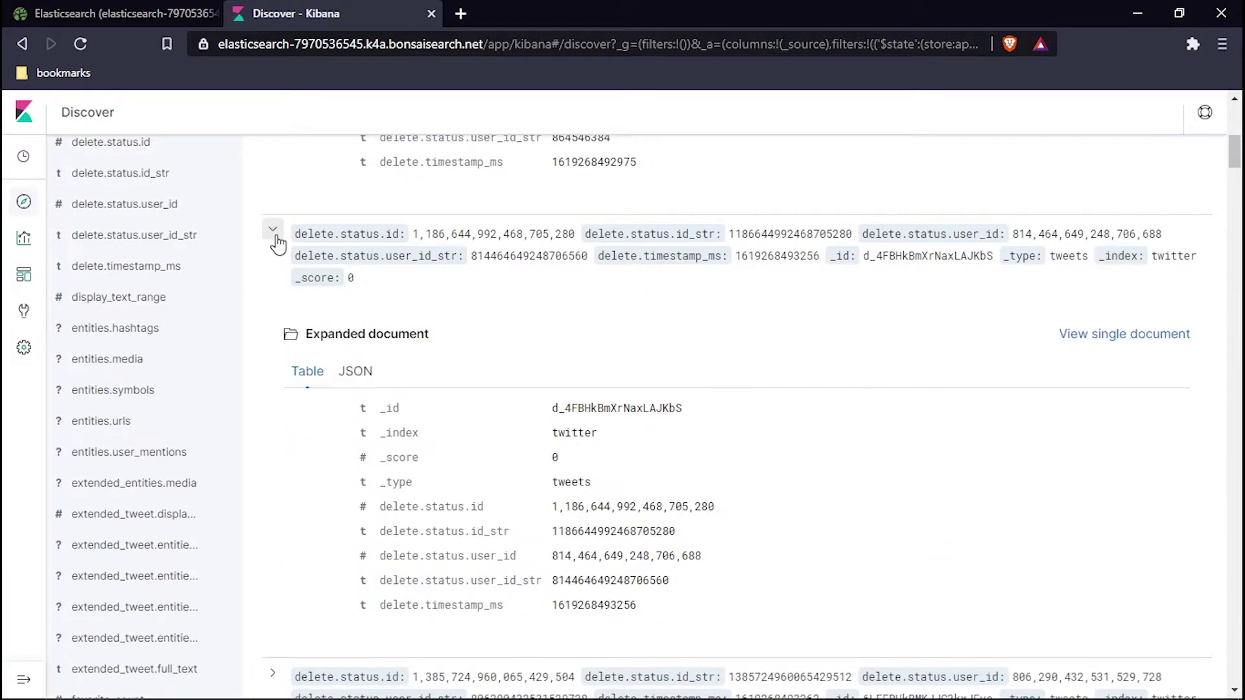
pyautogui.scroll(-10, 280, 325)
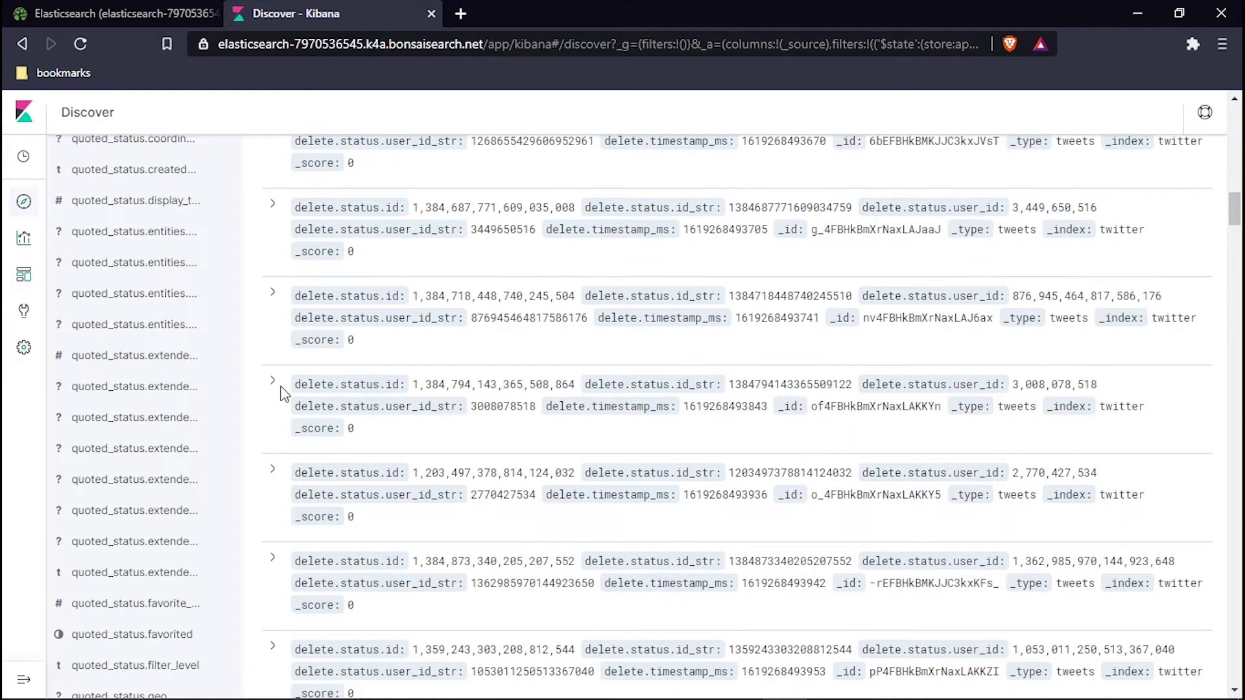
pyautogui.scroll(10, 285, 383)
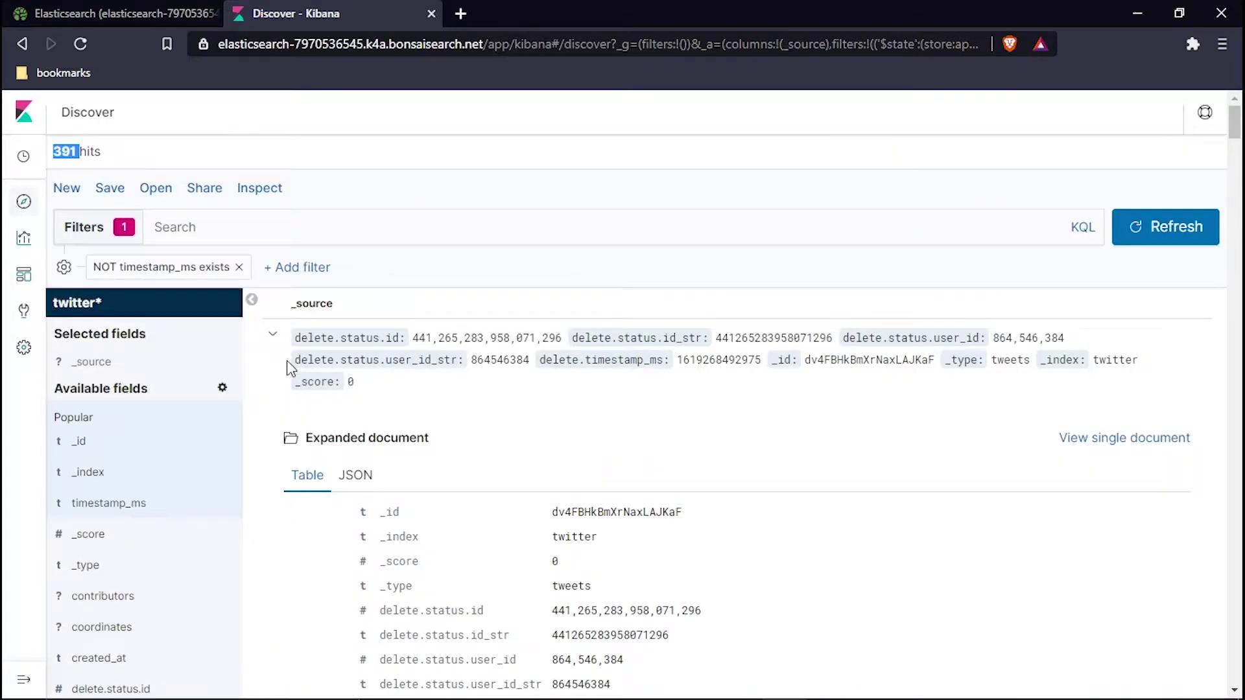
pyautogui.click(273, 336)
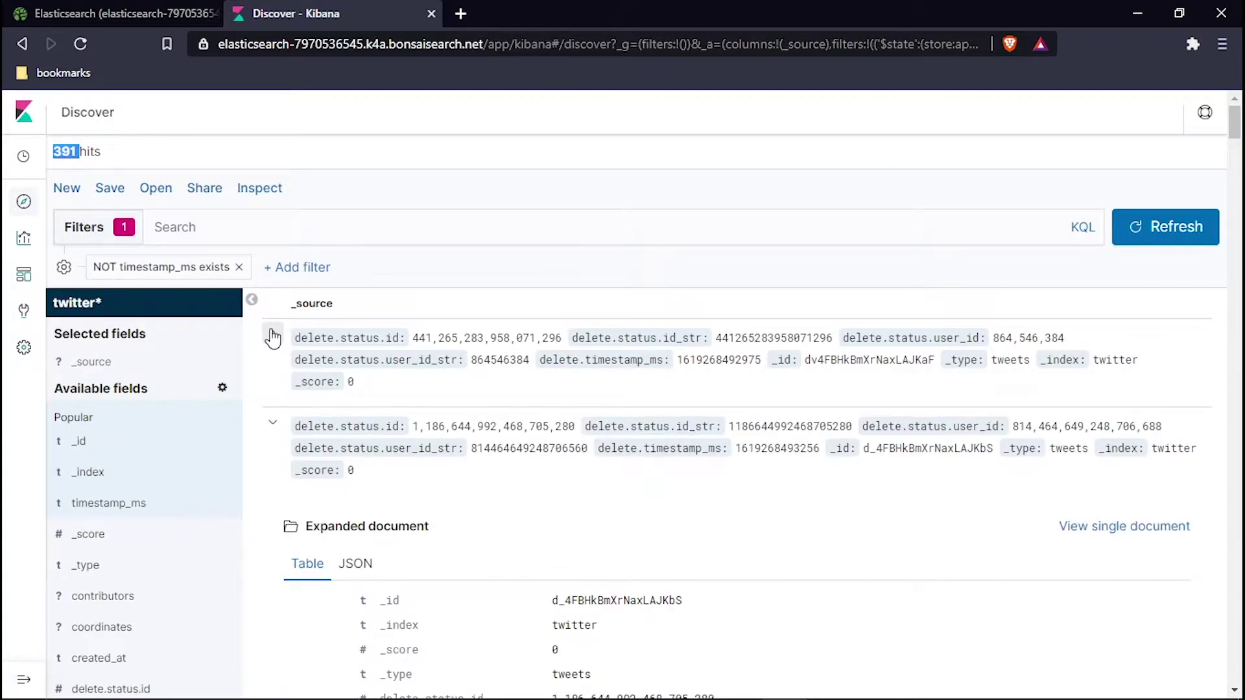
pyautogui.click(273, 423)
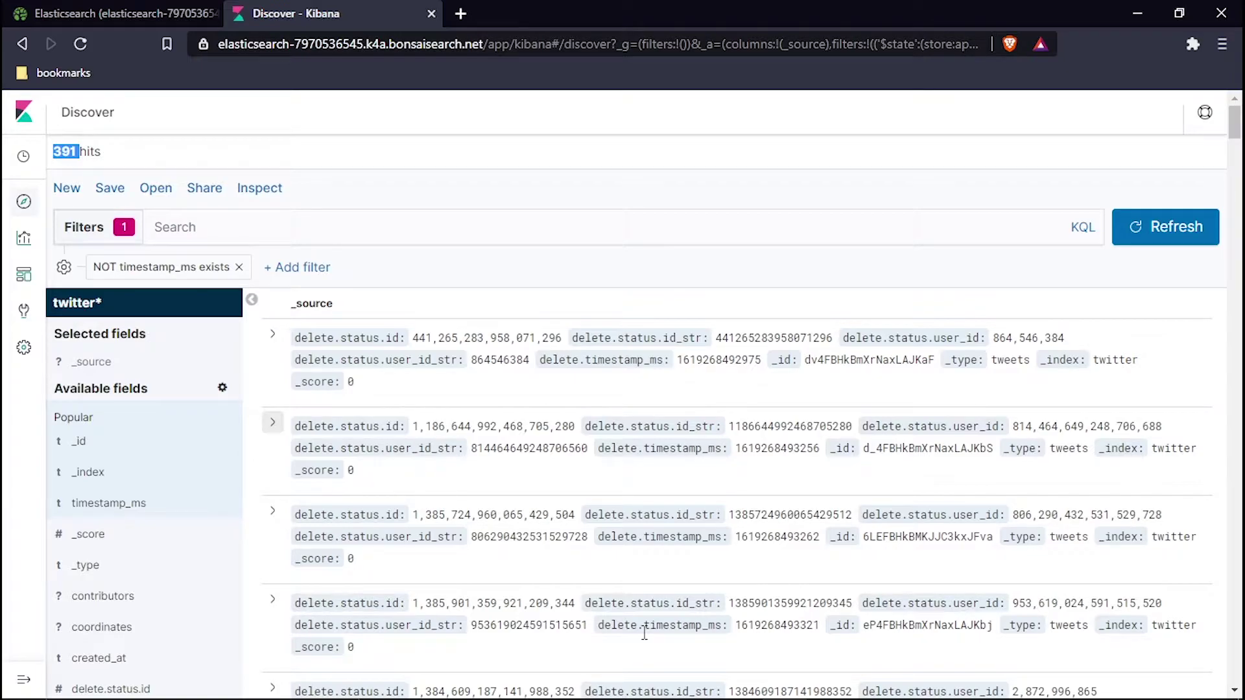
# Read the next question, then remove the NOT timestamp_ms exists filter to restore 2,741 hits
pyautogui.moveTo(711, 691)
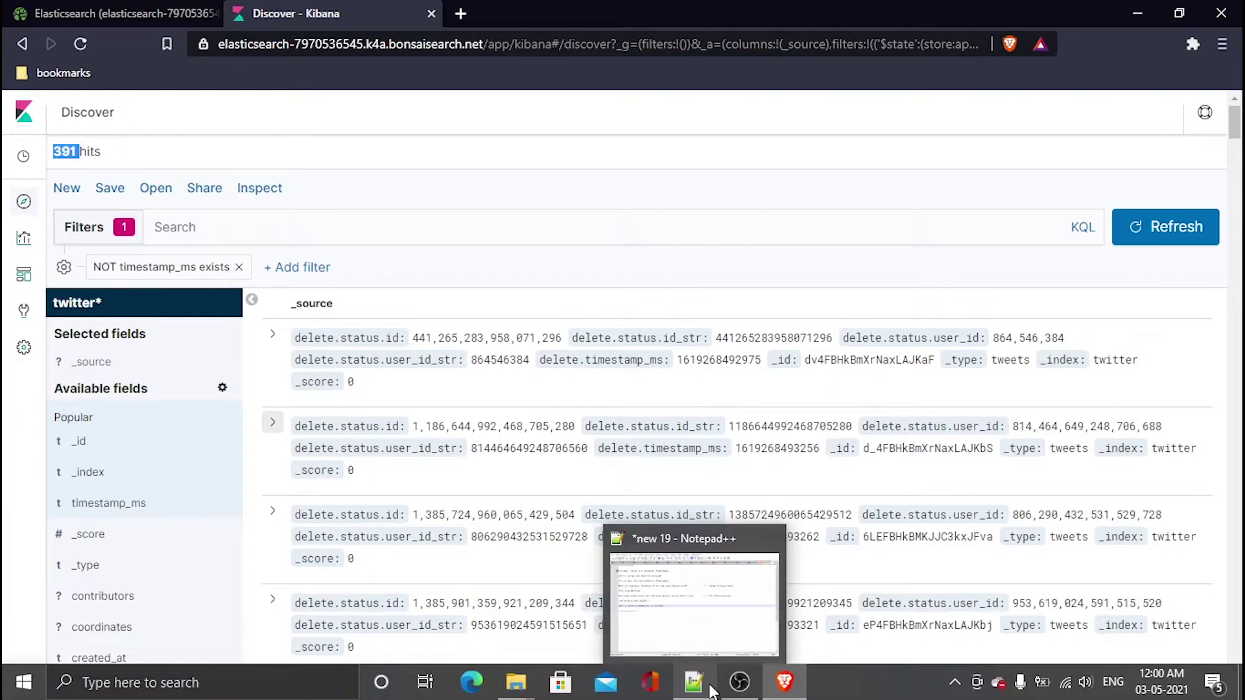
pyautogui.click(694, 682)
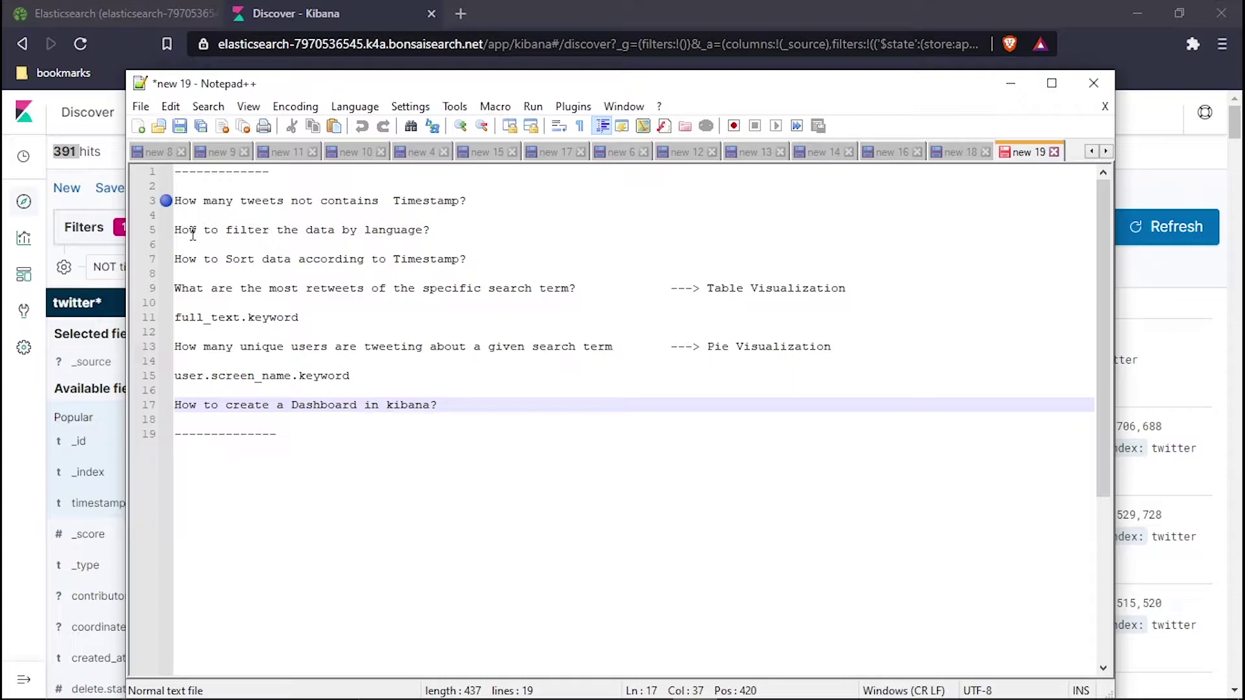
pyautogui.hotkey('alt', 'Tab')
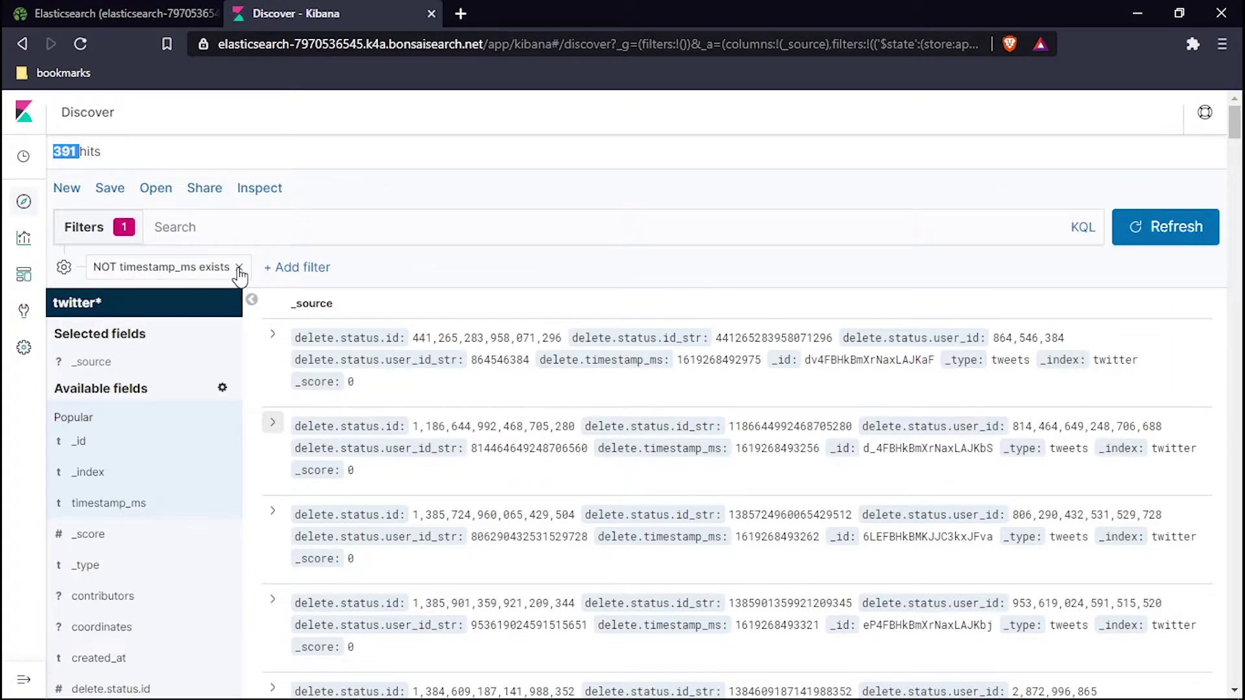
pyautogui.click(239, 268)
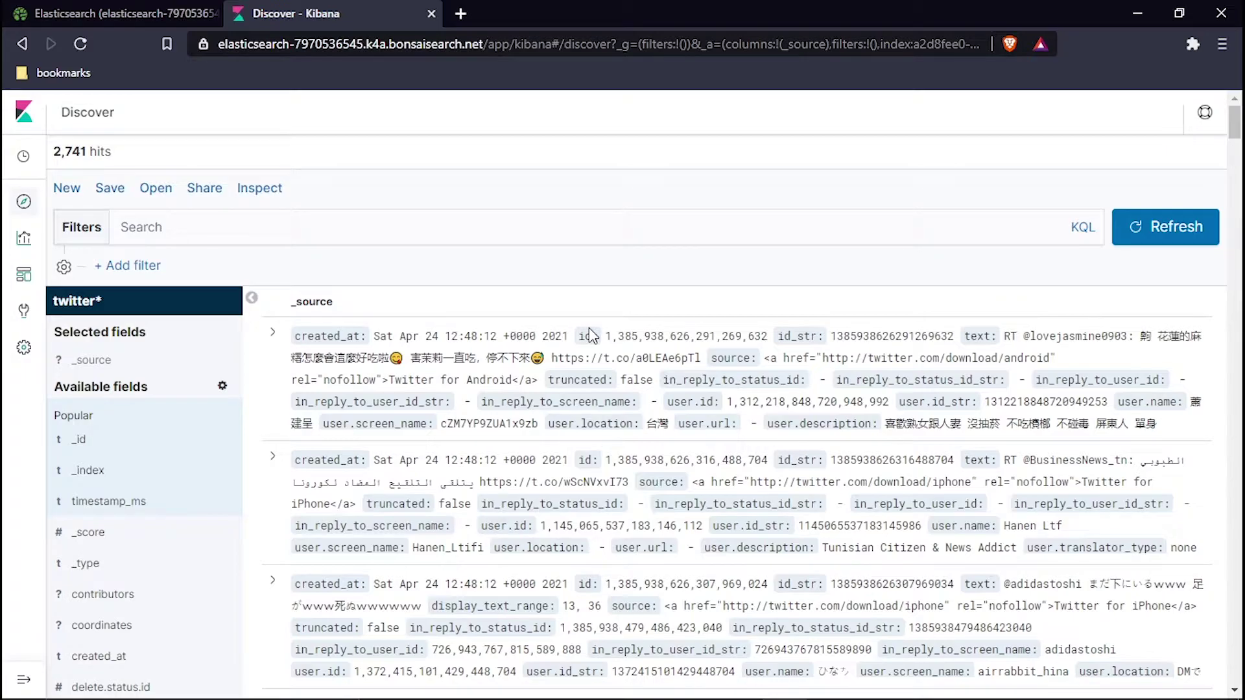
# Add a 'lang.keyword is en' filter, leaving 590 English tweets
pyautogui.click(128, 265)
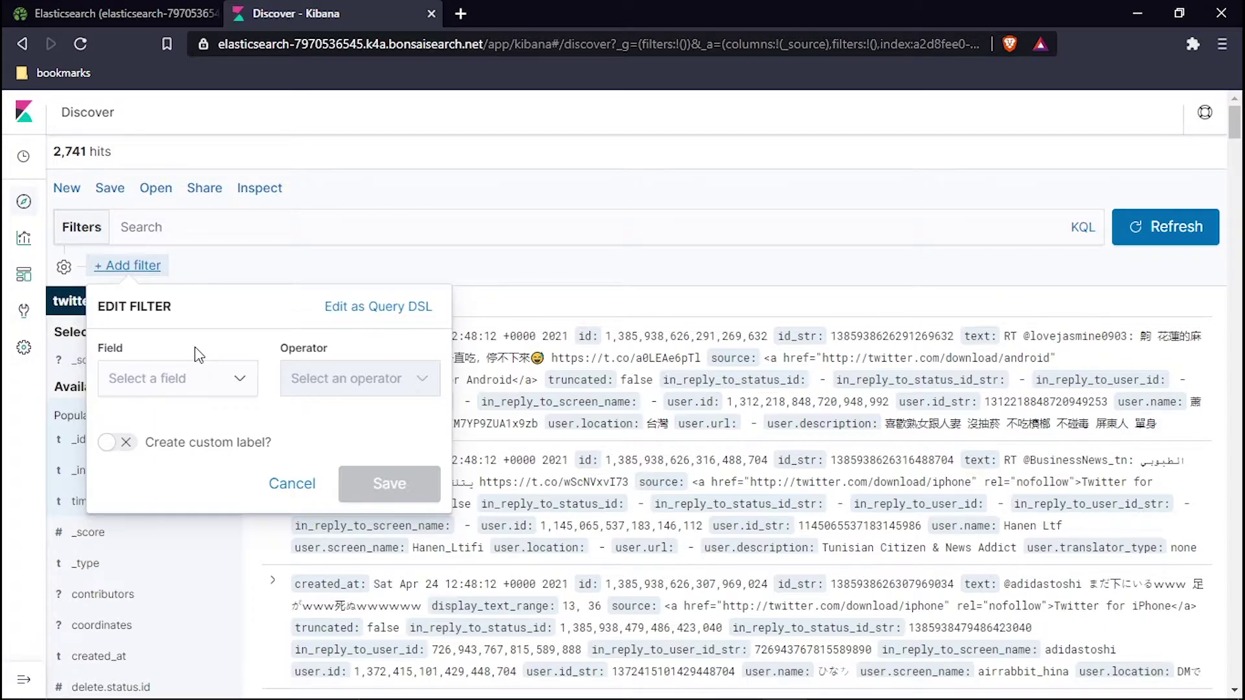
pyautogui.click(188, 378)
pyautogui.write('lan')
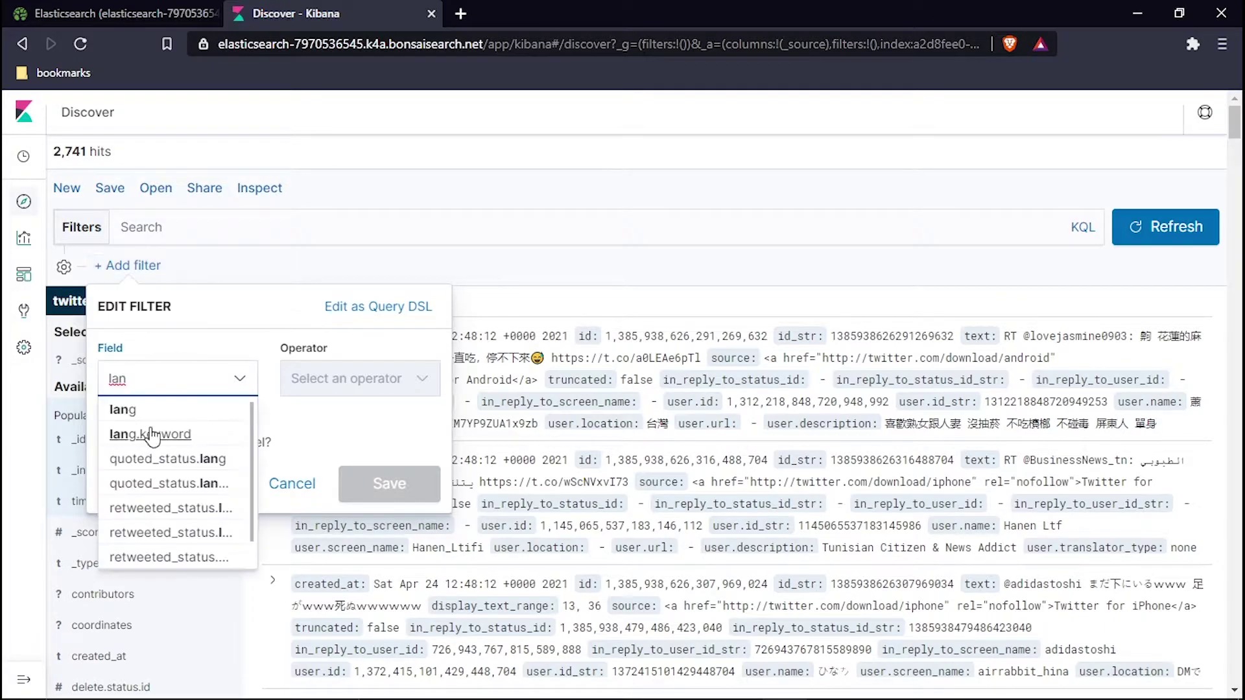
pyautogui.click(188, 435)
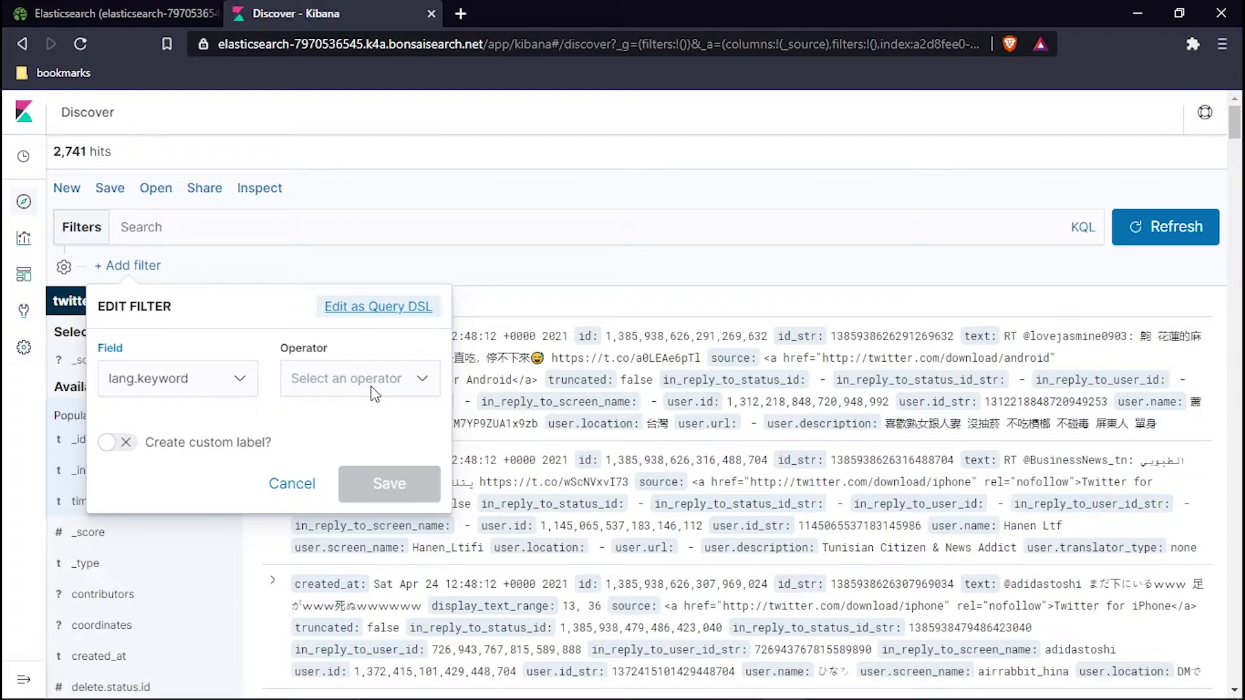
pyautogui.click(374, 382)
pyautogui.click(305, 411)
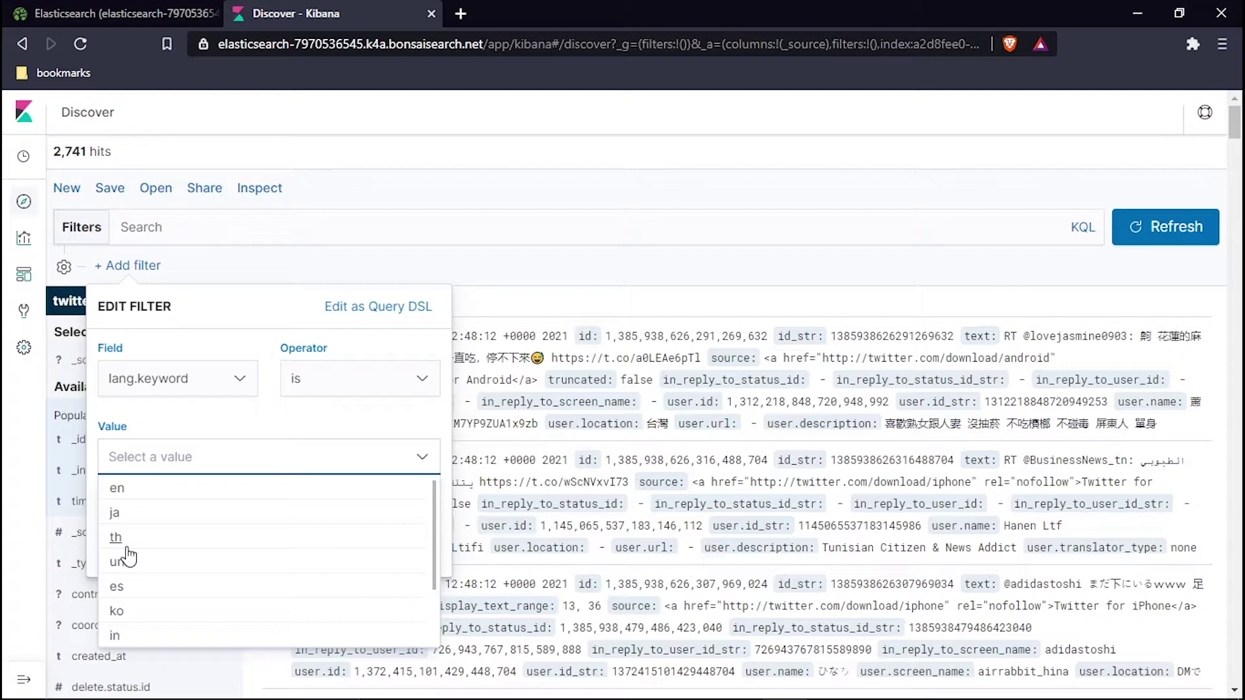
pyautogui.click(116, 487)
pyautogui.press('Return')
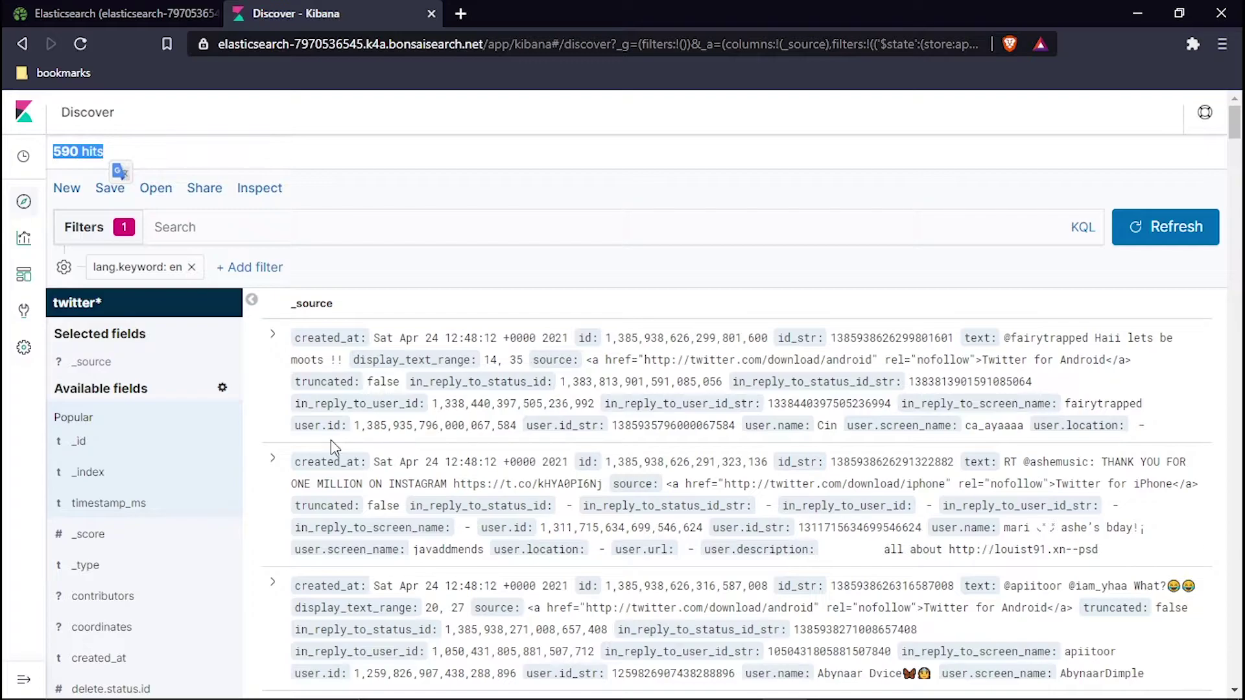
# Review the notes, then open the action menu of the lang.keyword: en filter
pyautogui.click(693, 682)
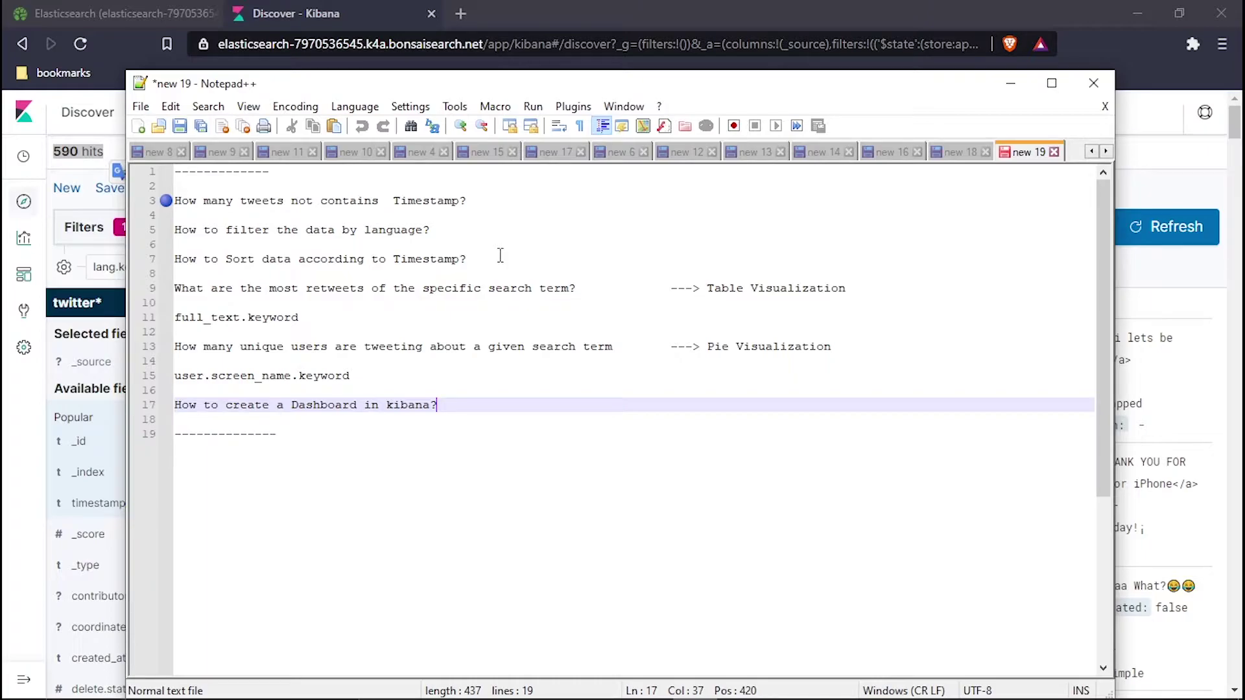
pyautogui.hotkey('alt', 'Tab')
pyautogui.click(188, 268)
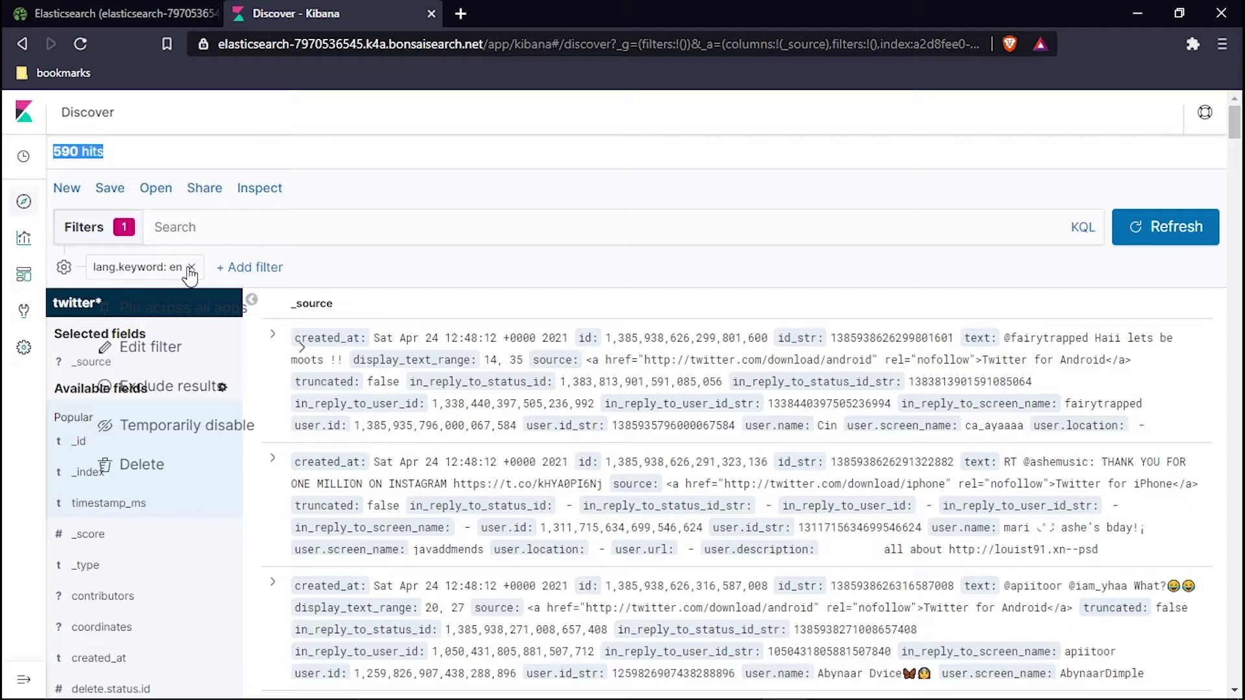
# Delete the lang.keyword: en filter, add a timestamp_ms column, and bring the notes forward
pyautogui.click(191, 268)
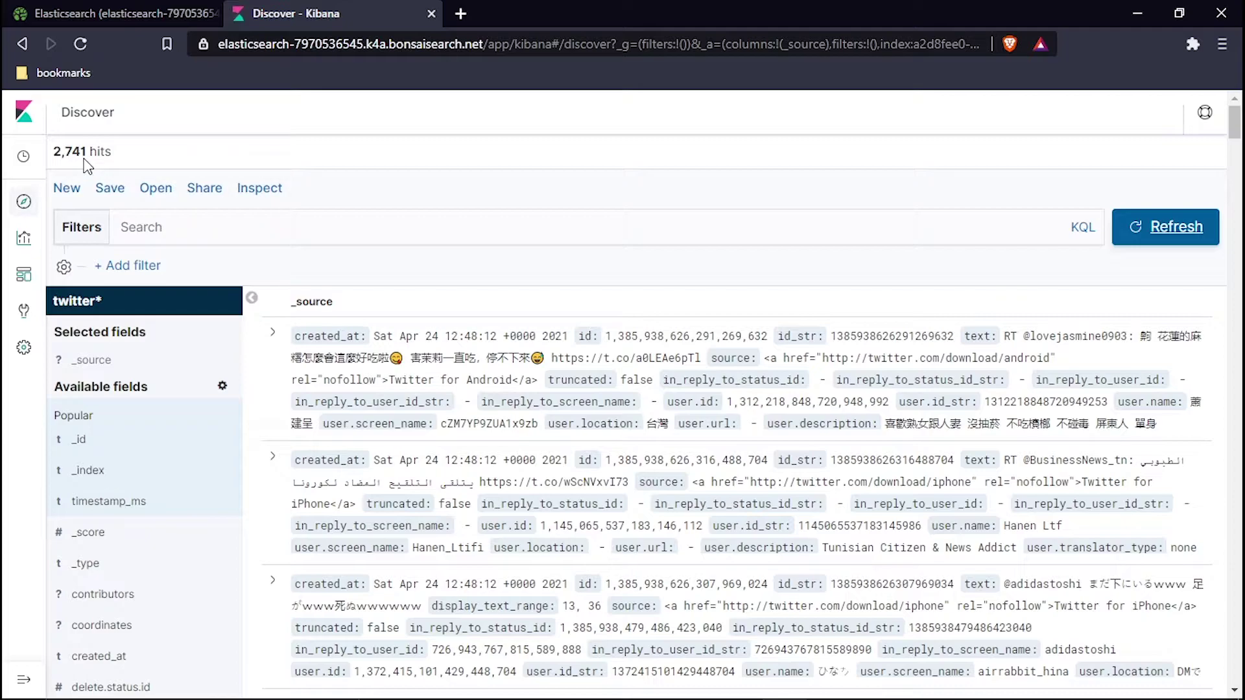
pyautogui.scroll(-2, 204, 457)
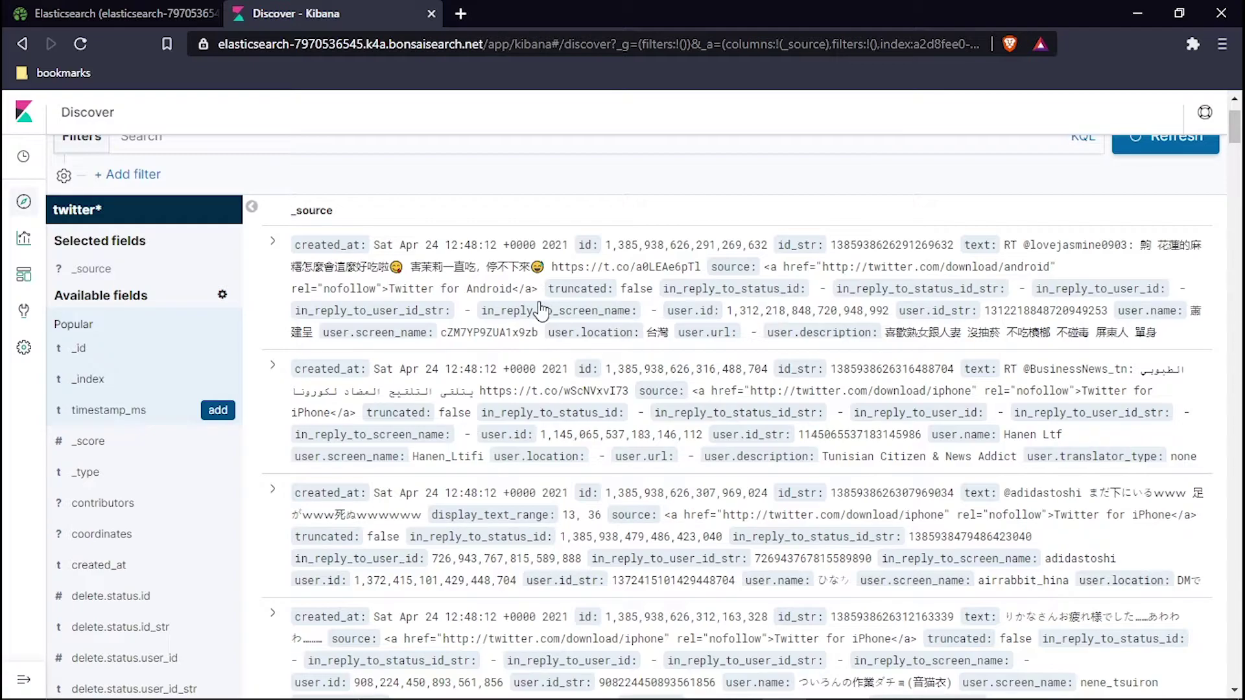
pyautogui.scroll(-5, 425, 438)
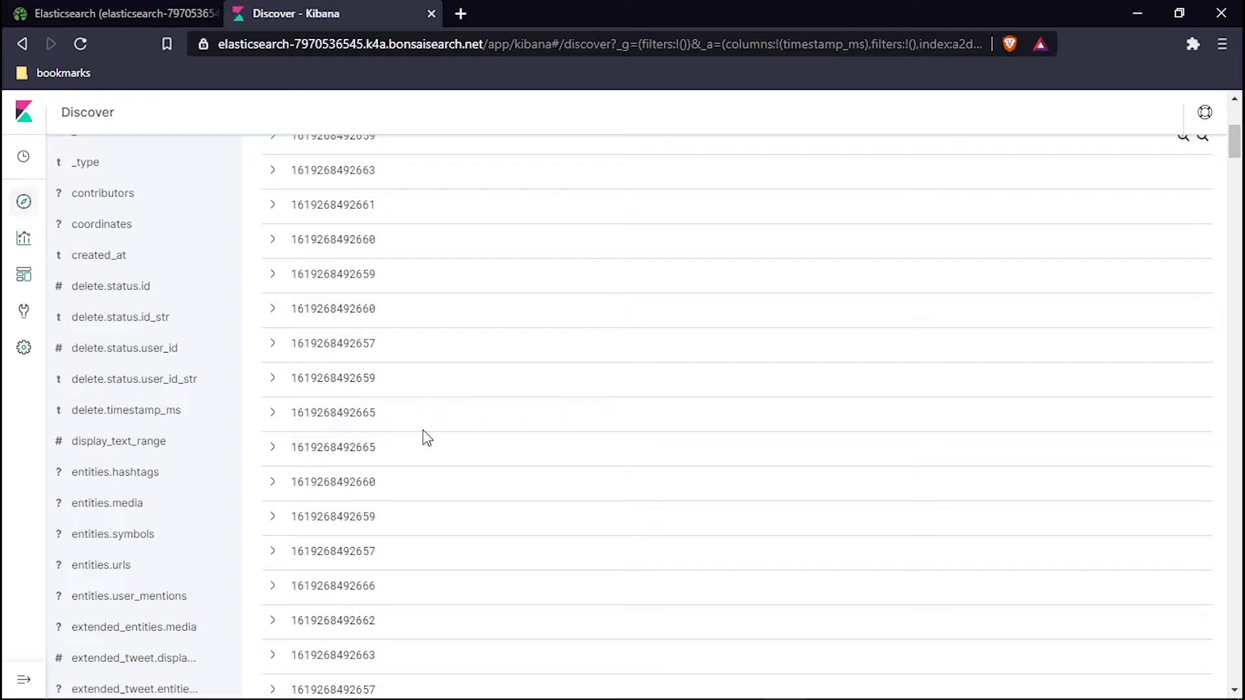
pyautogui.scroll(4, 423, 430)
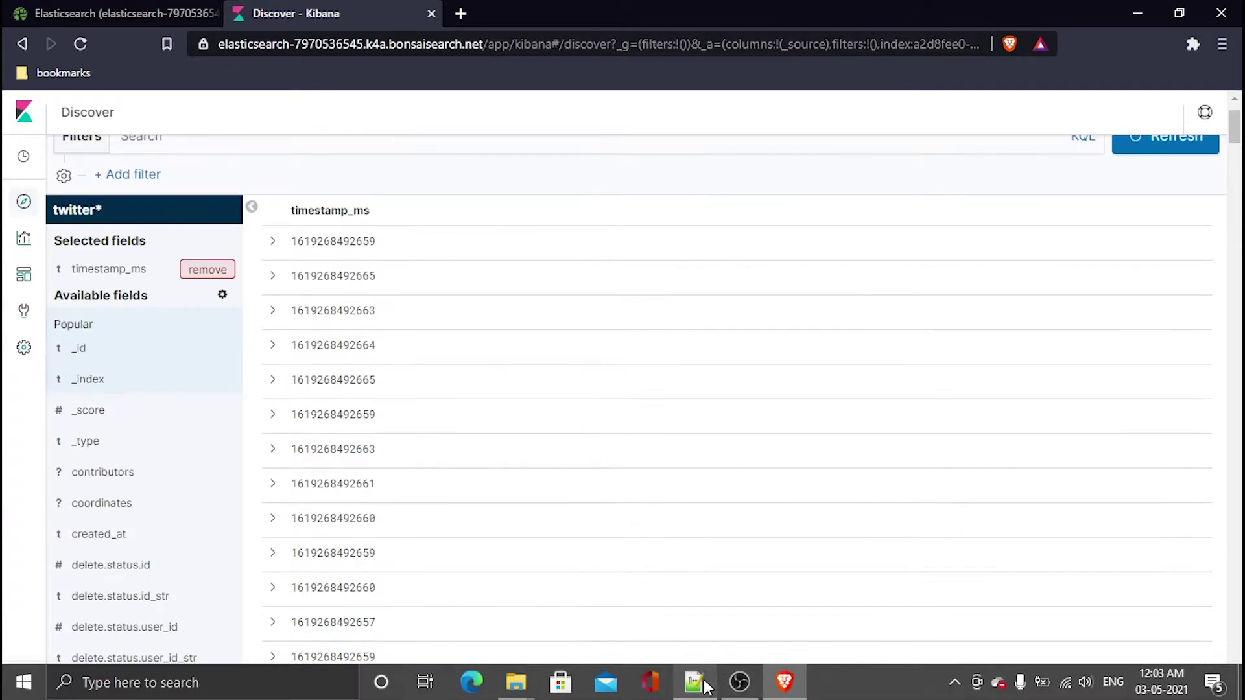
pyautogui.click(704, 685)
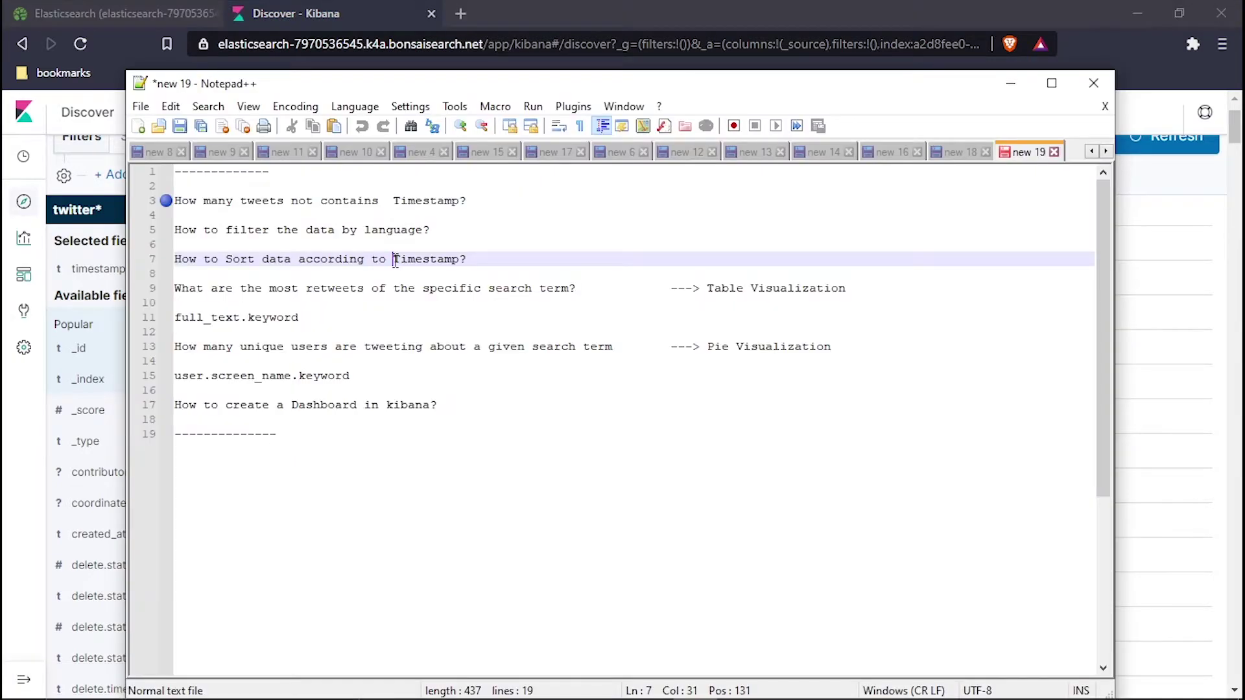
# Highlight the 'Timestamp' and 'Table Visualization' notes in Notepad++, then return to Kibana
pyautogui.moveTo(395, 260); pyautogui.dragTo(467, 260)
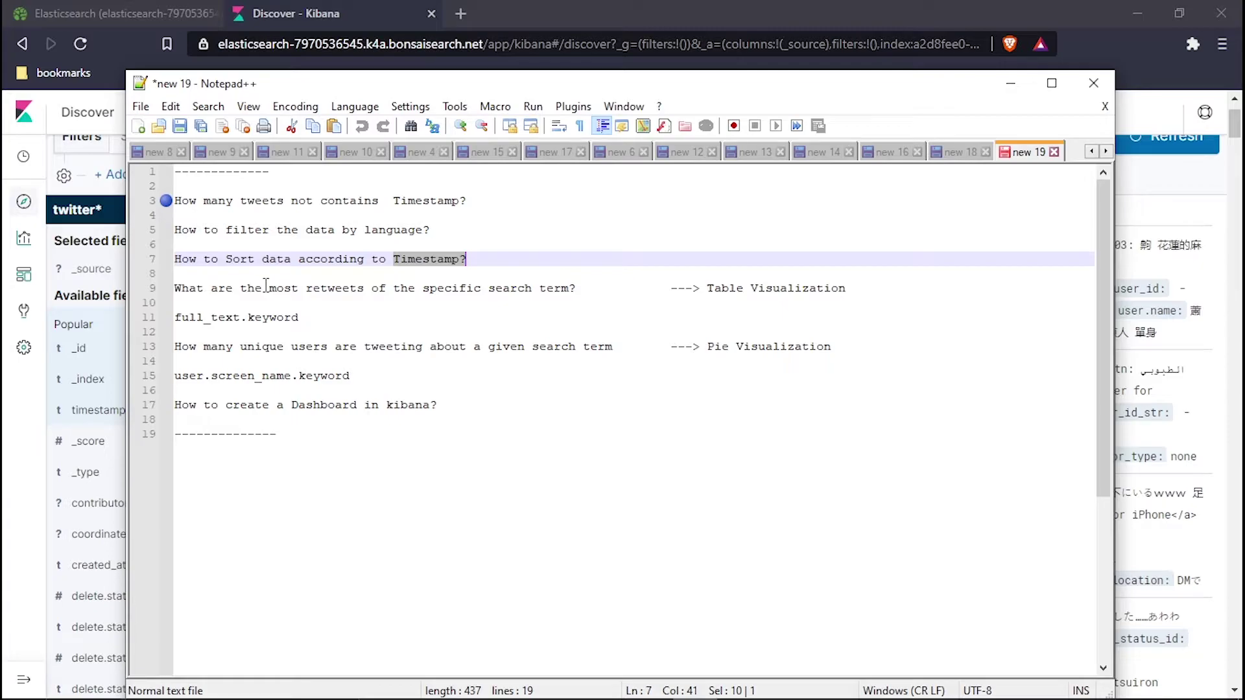
pyautogui.moveTo(707, 288); pyautogui.dragTo(849, 302)
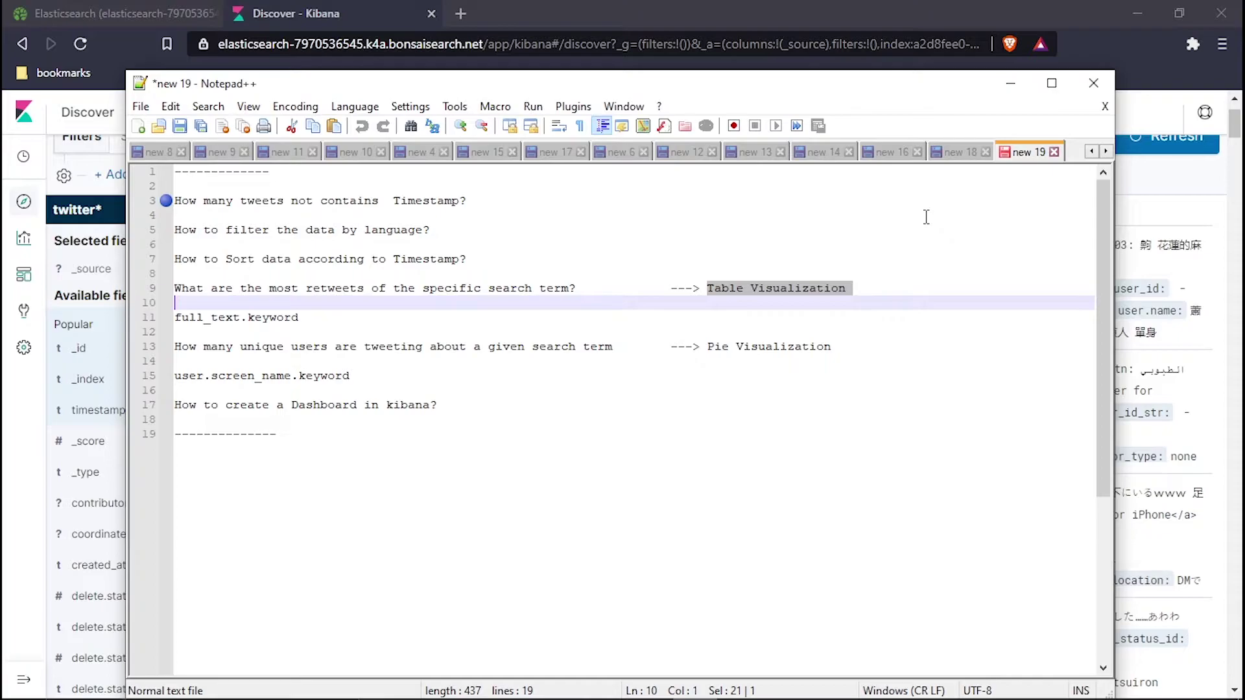
pyautogui.click(26, 211)
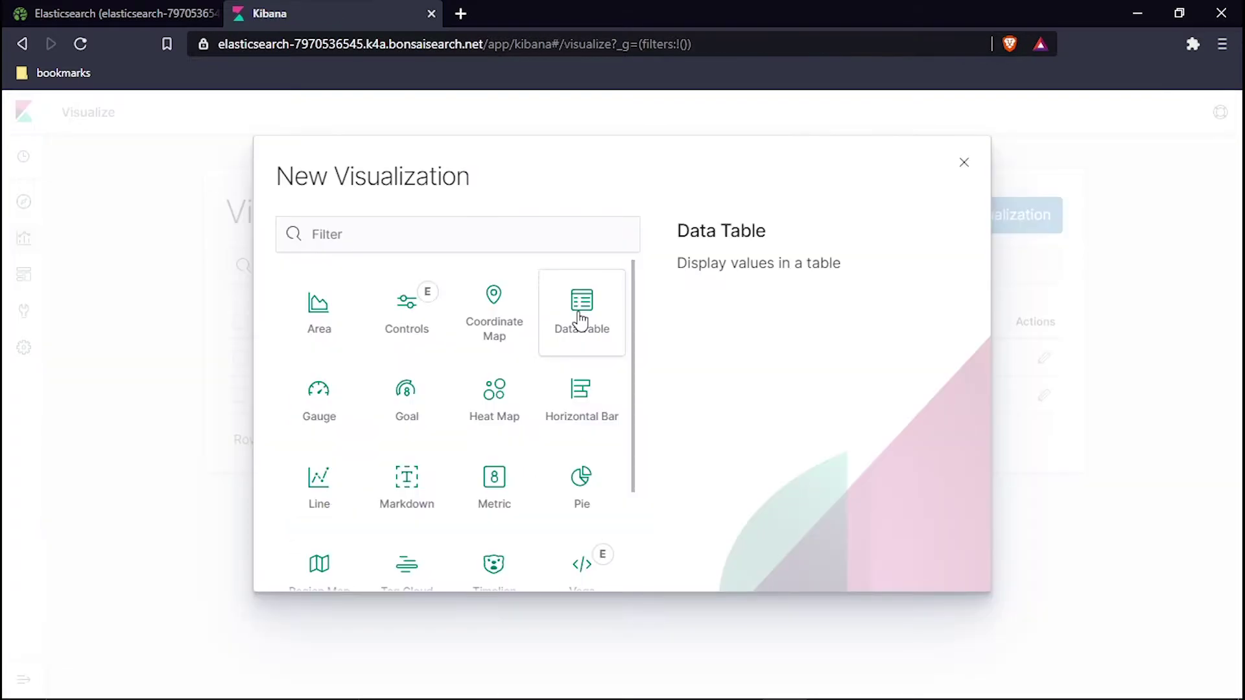
# Start a Data Table on the twitter* index and look up the full_text.keyword field in the notes
pyautogui.click(580, 321)
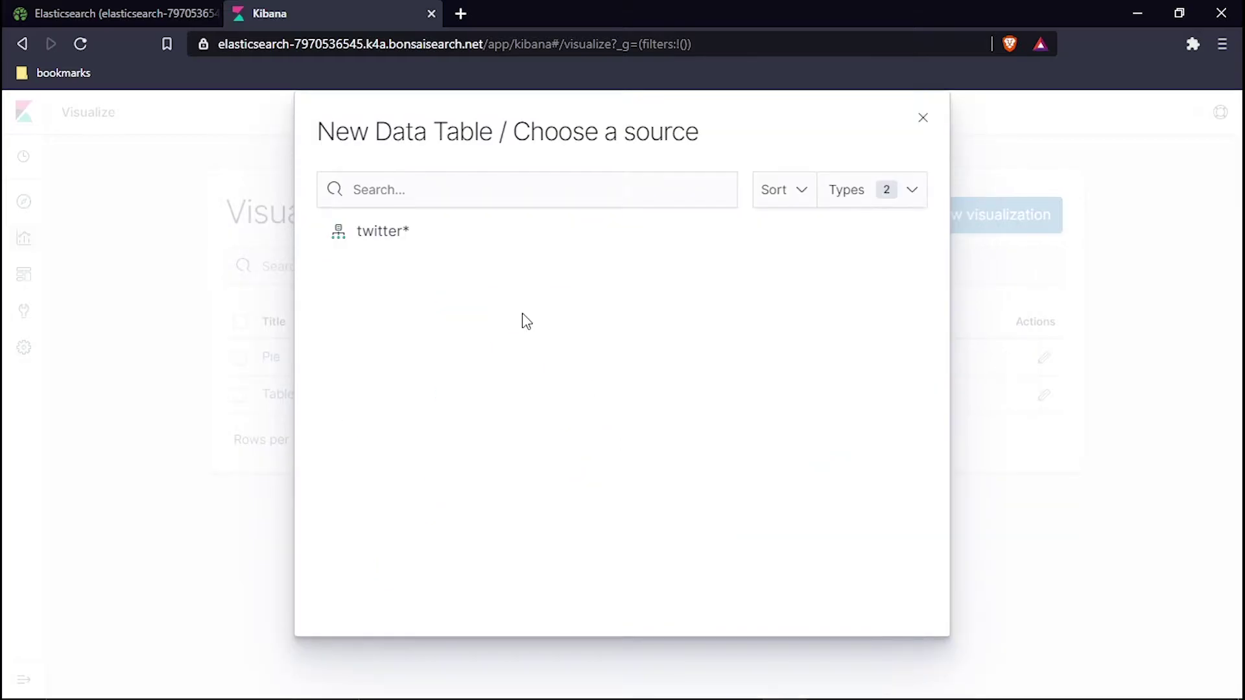
pyautogui.click(382, 231)
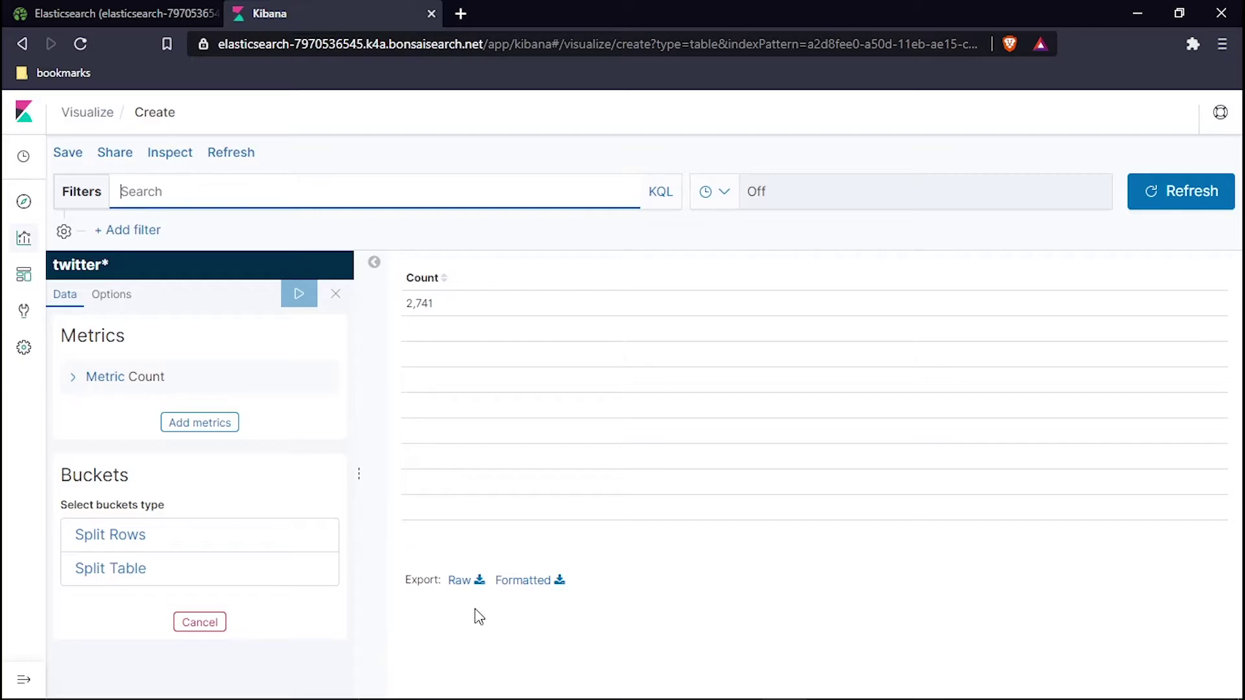
pyautogui.hotkey('alt', 'Tab')
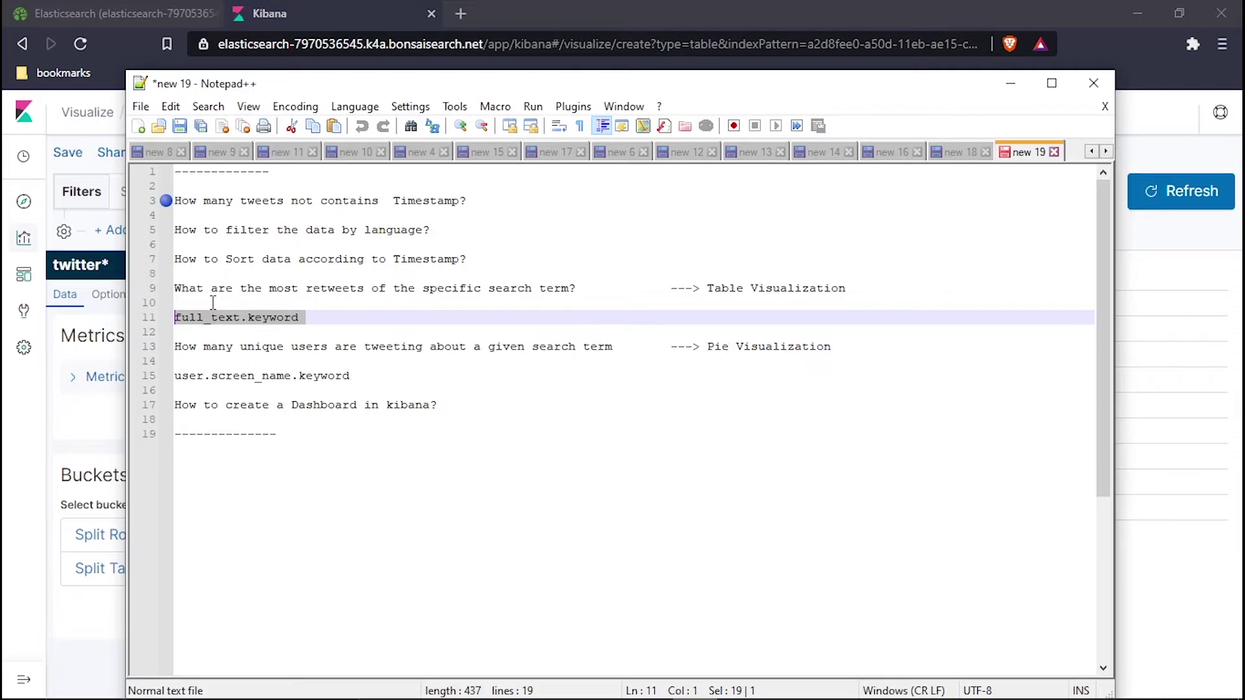
pyautogui.moveTo(175, 317); pyautogui.dragTo(298, 317)
pyautogui.click(1011, 84)
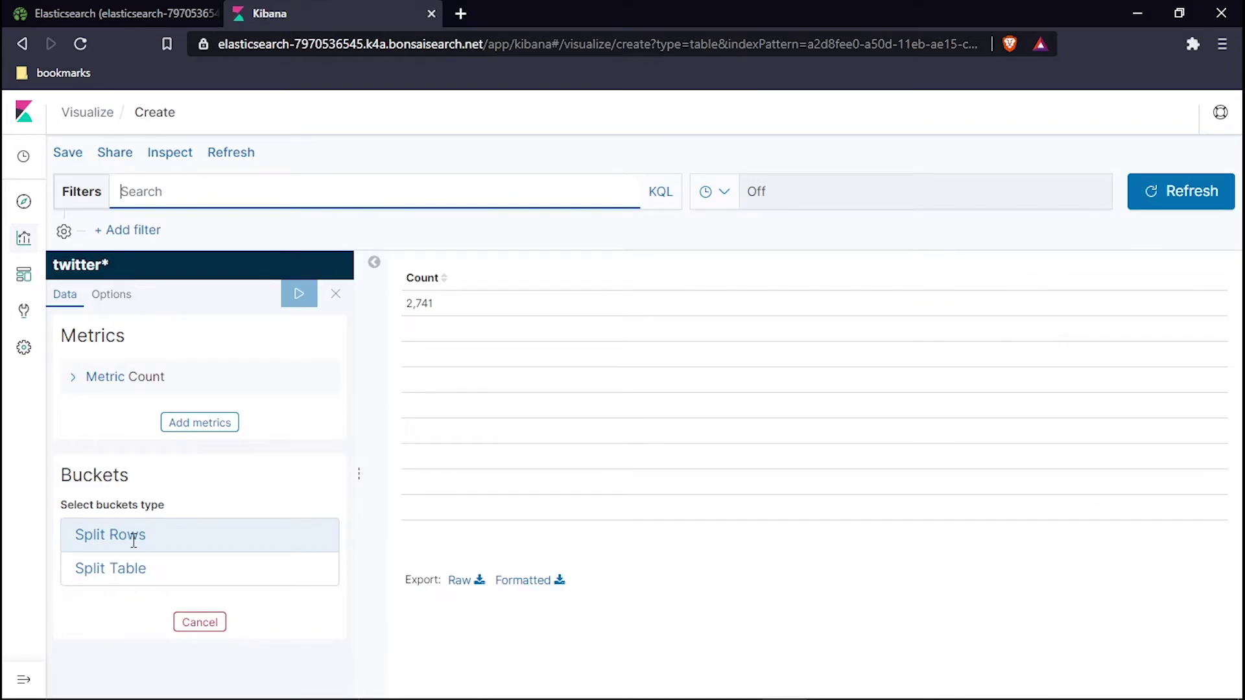
# Split rows by Terms on retweeted_status.extended_tweet.full_text.keyword with size 25 and apply
pyautogui.click(134, 537)
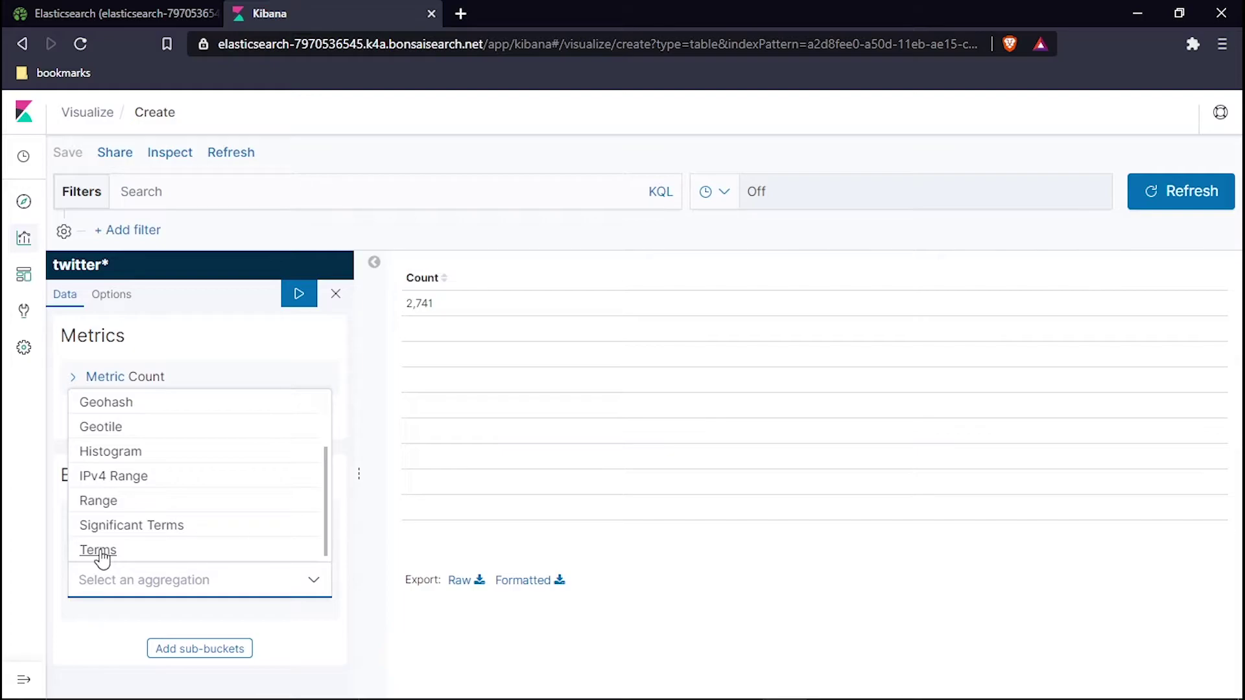
pyautogui.click(102, 552)
pyautogui.click(175, 470)
pyautogui.write('full_text.keyword')
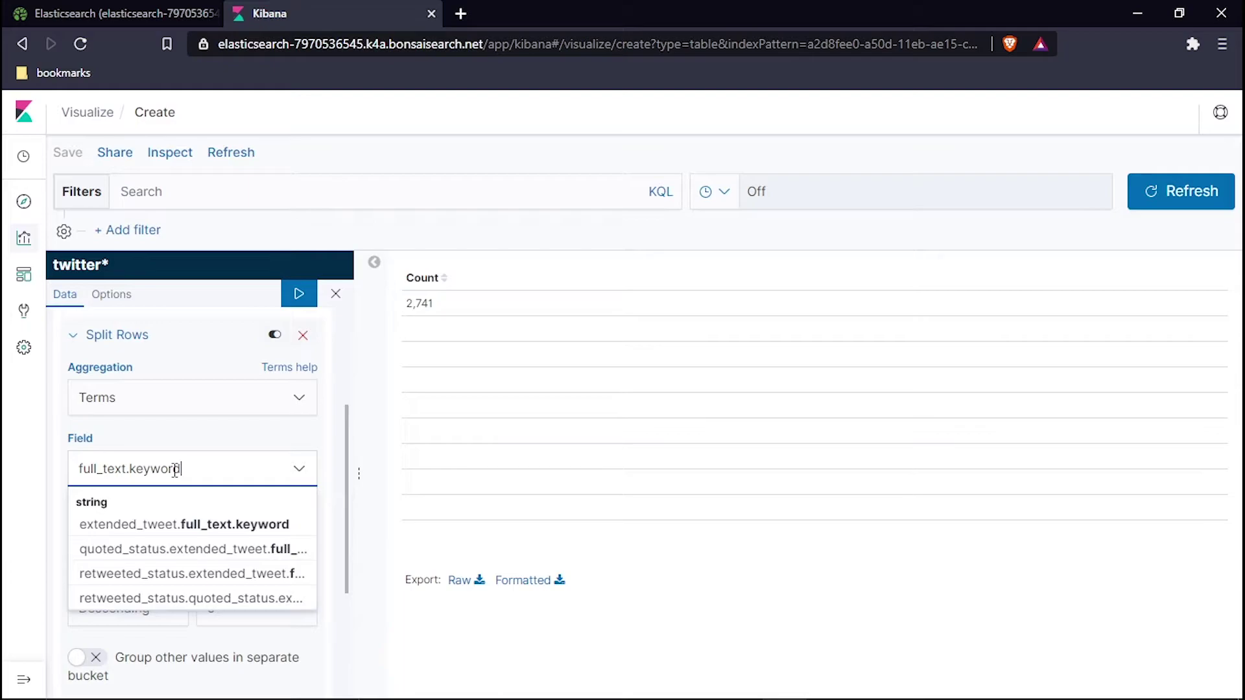
pyautogui.click(191, 573)
pyautogui.scroll(-1, 224, 521)
pyautogui.doubleClick(224, 521)
pyautogui.write('4')
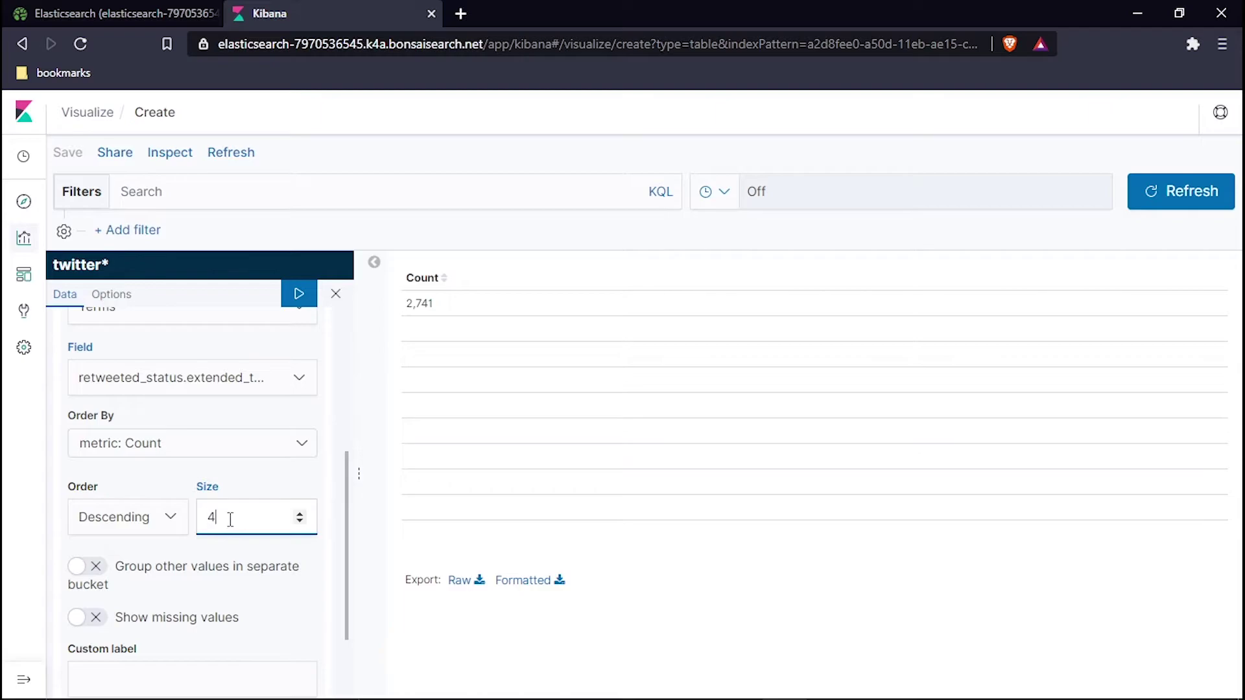
pyautogui.press('BackSpace')
pyautogui.write('1')
pyautogui.press('BackSpace')
pyautogui.write('25')
pyautogui.click(289, 294)
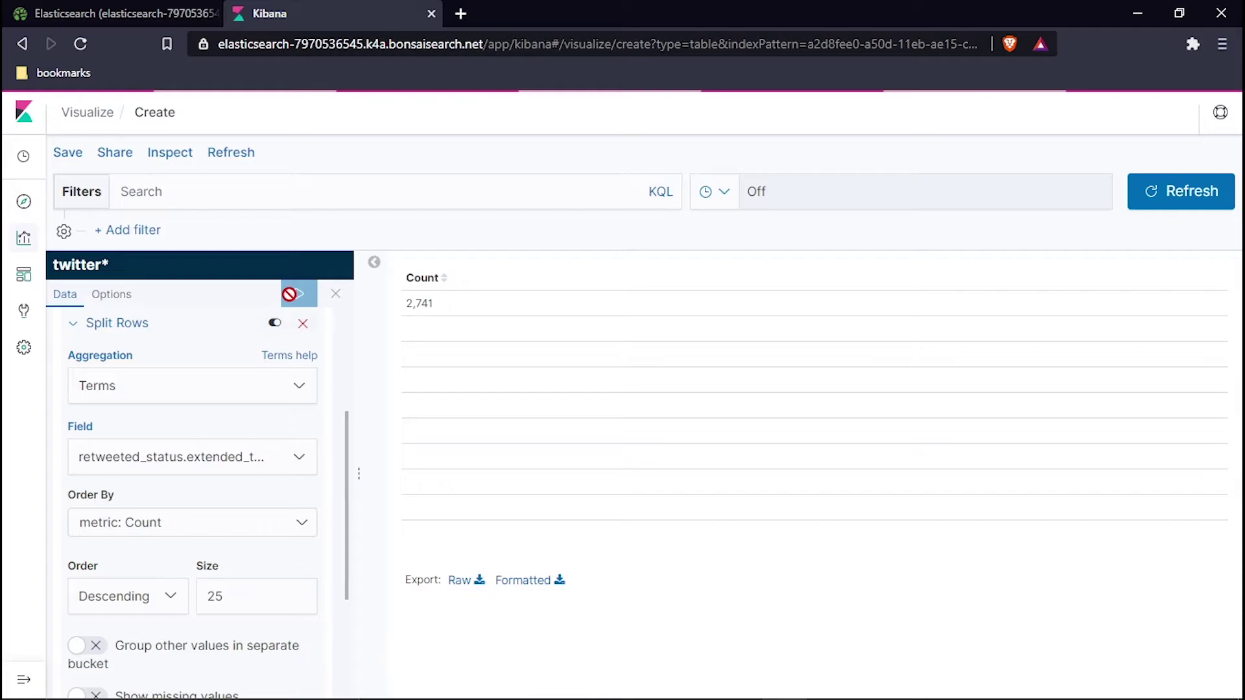
# Highlight part of the top retweet's text and check the Notepad++ notes
pyautogui.moveTo(842, 319); pyautogui.dragTo(966, 318)
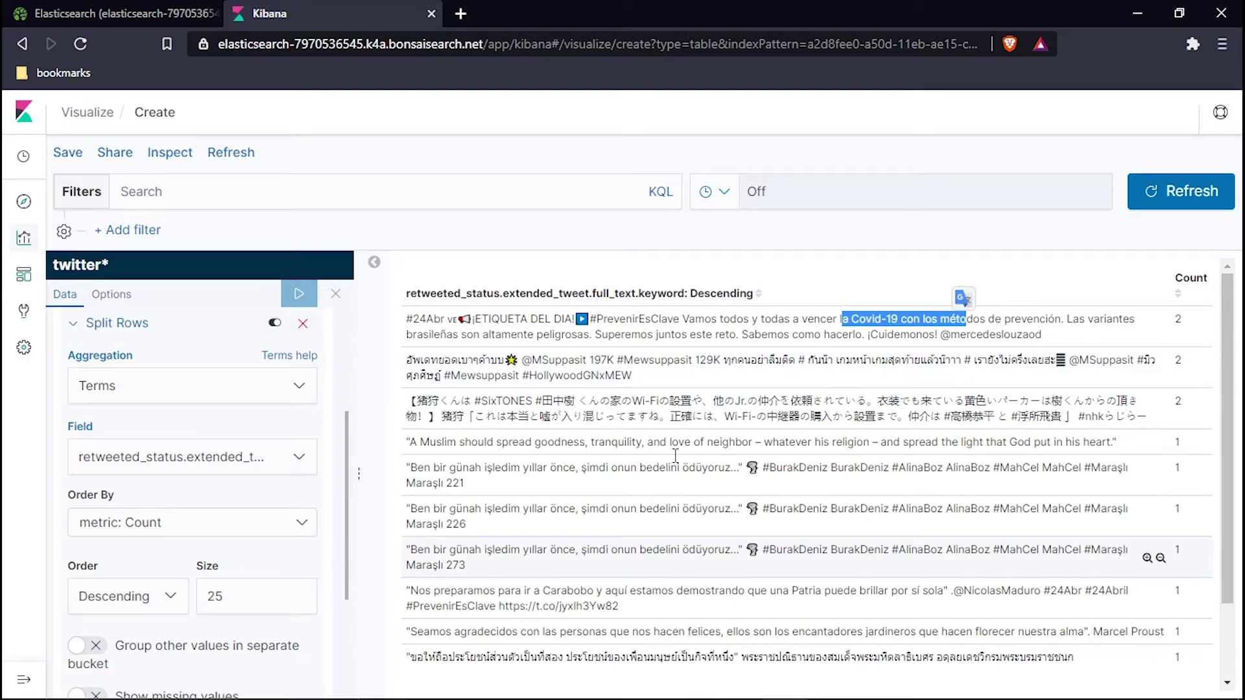
pyautogui.moveTo(709, 692)
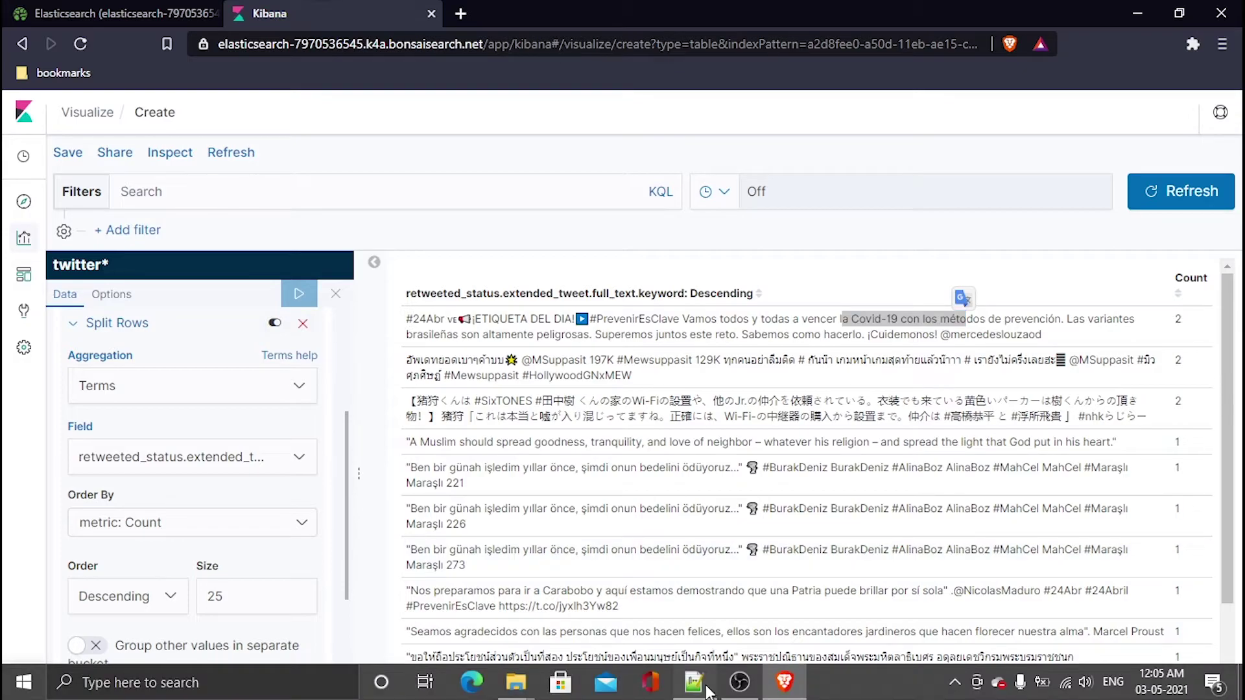
pyautogui.click(708, 689)
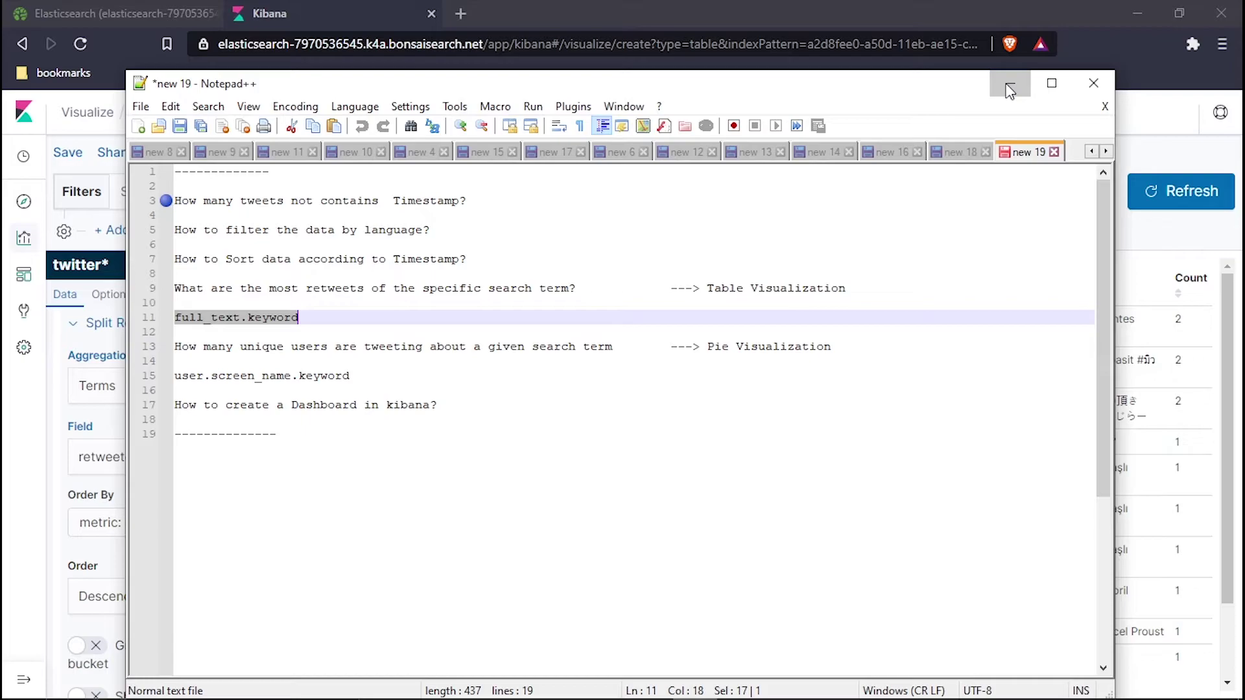
pyautogui.click(1010, 91)
# Save the data table as 'Table Visualization 2' and dismiss the confirmation
pyautogui.click(68, 152)
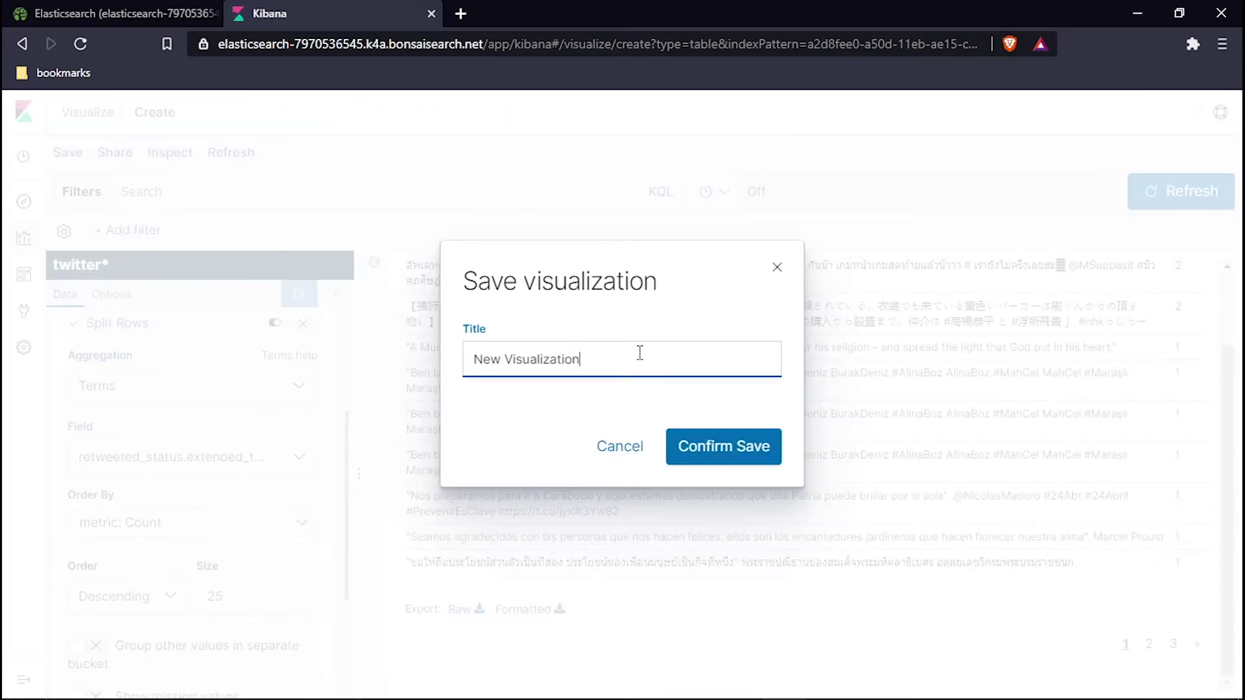
pyautogui.write('Tab')
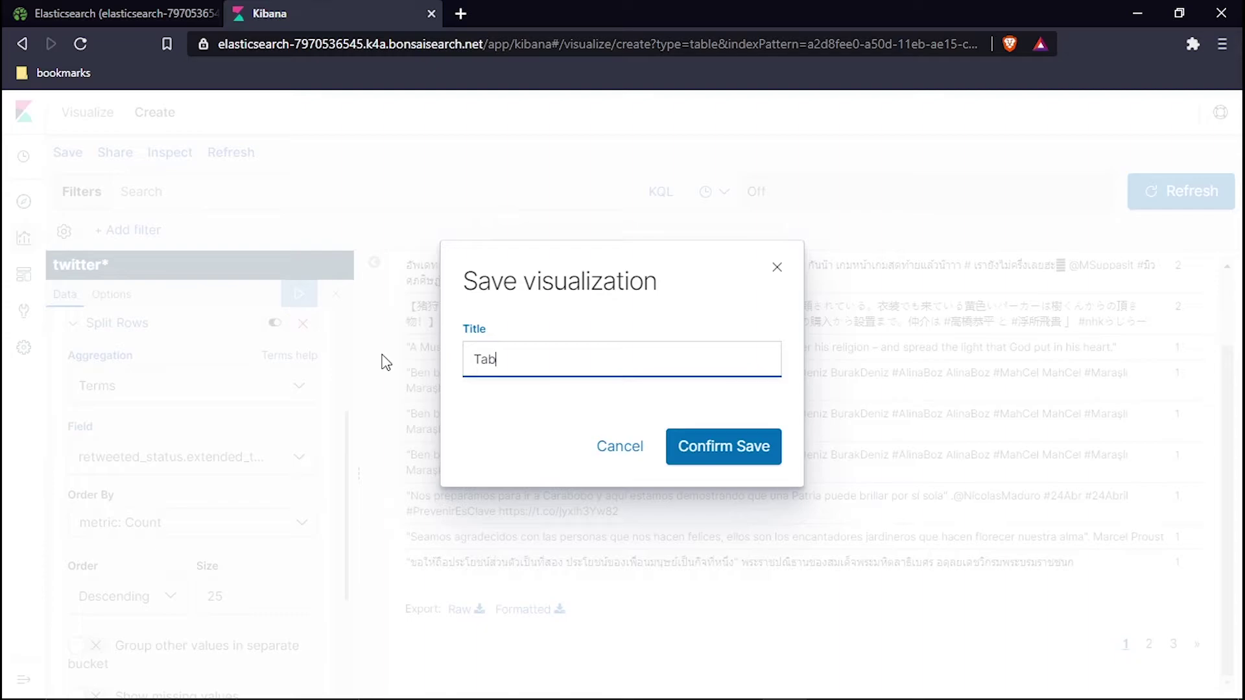
pyautogui.write('le Visualization')
pyautogui.write('2')
pyautogui.press('Return')
pyautogui.click(303, 119)
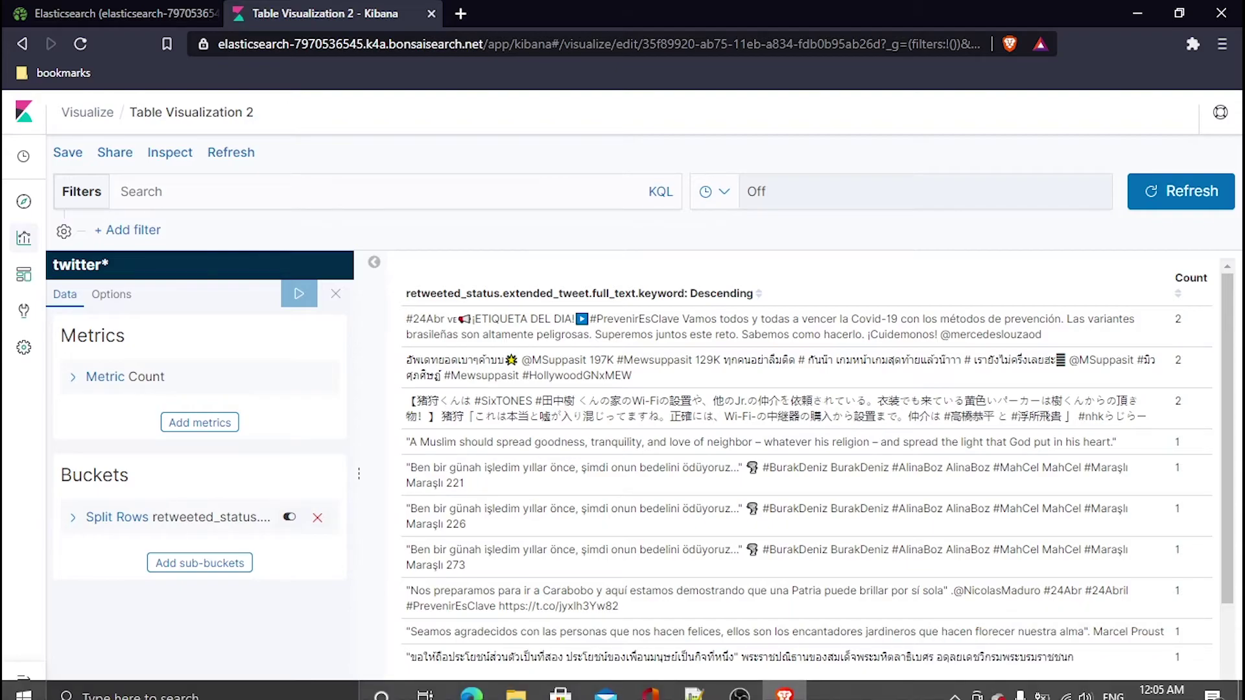
# Read the Notepad++ note on unique users tweeting for a pie chart, then return to Kibana
pyautogui.click(694, 682)
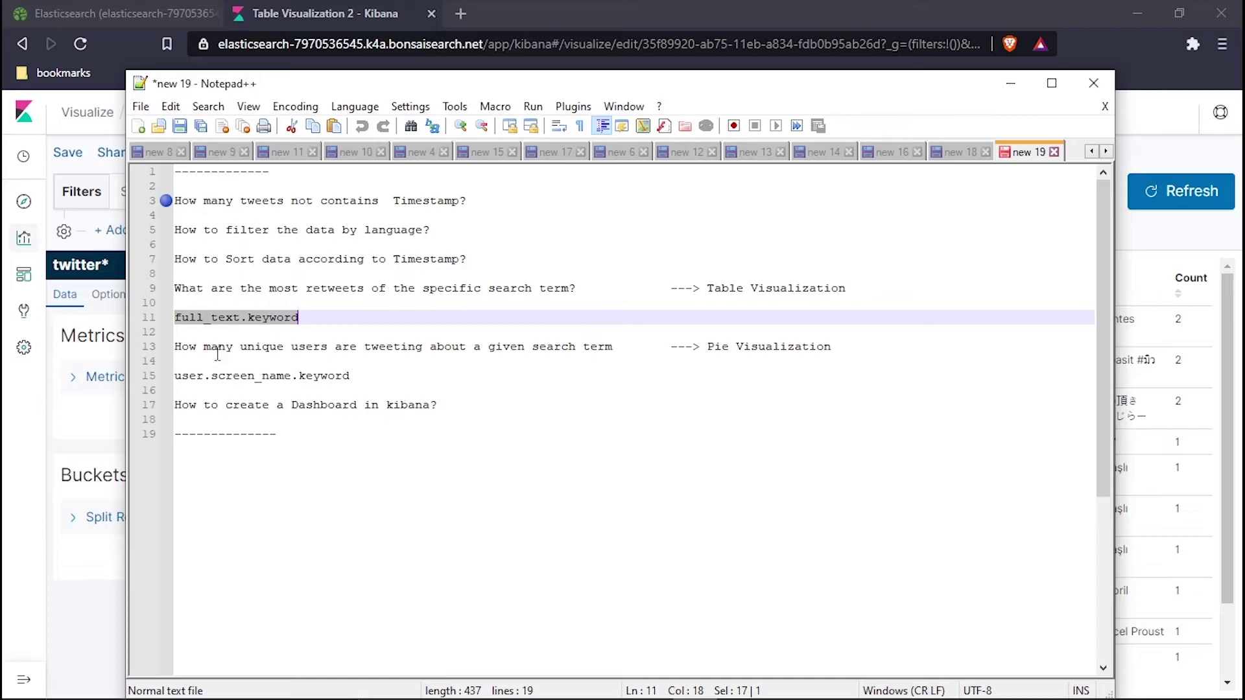
pyautogui.click(180, 349)
pyautogui.click(375, 345)
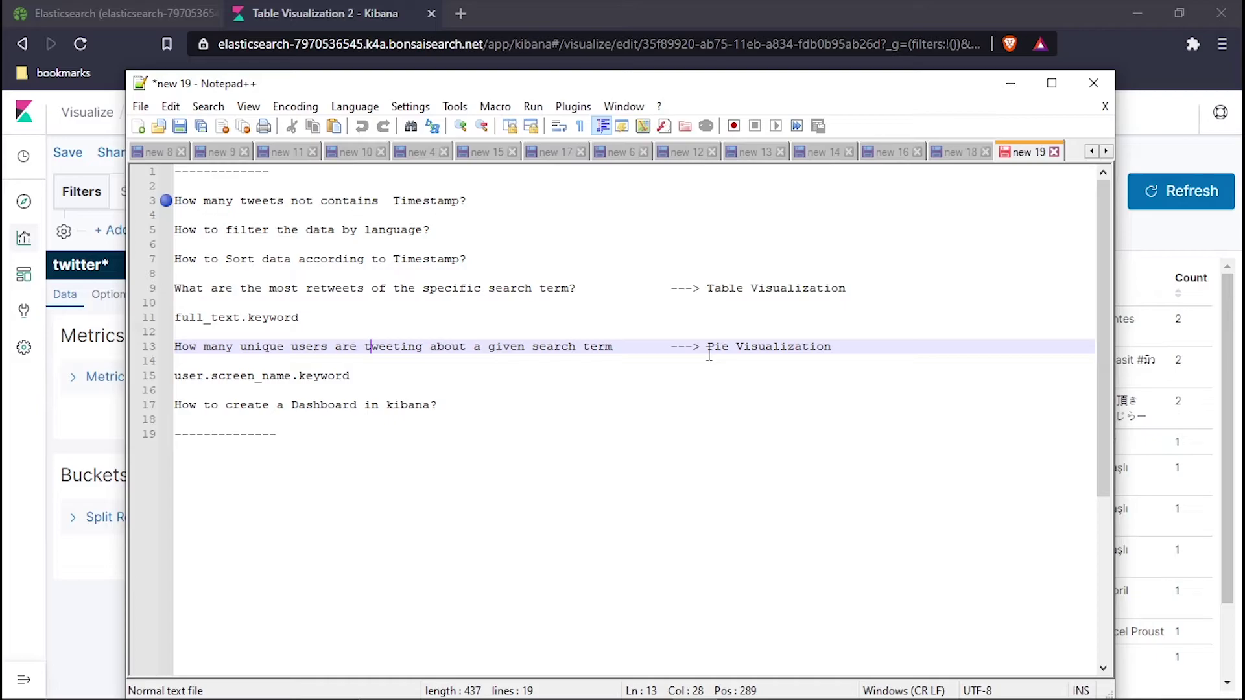
pyautogui.click(24, 241)
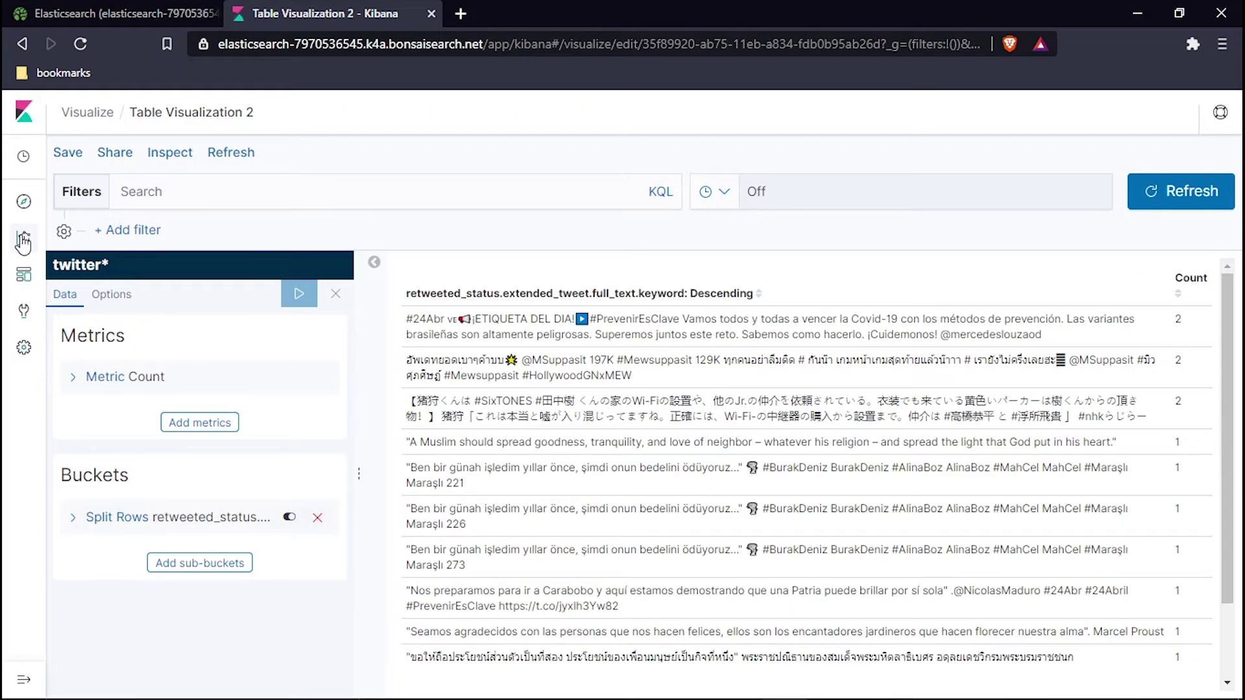
# Start a new Pie visualization from the visualizations list
pyautogui.click(23, 242)
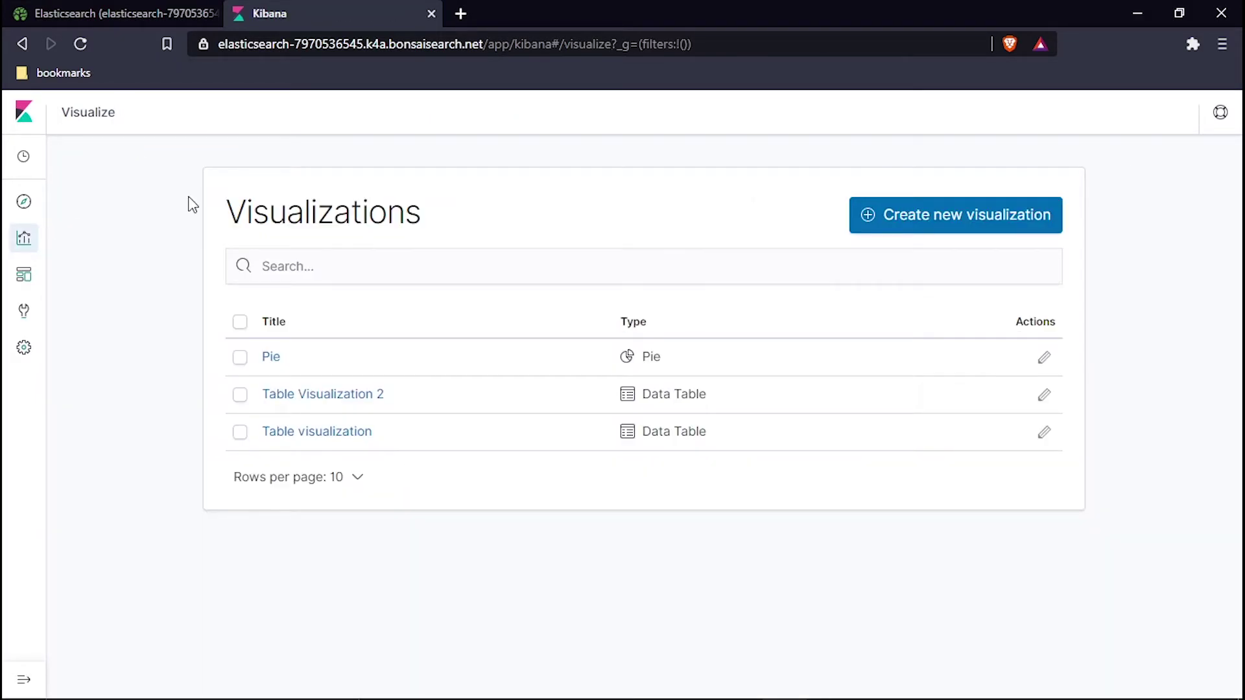
pyautogui.click(953, 217)
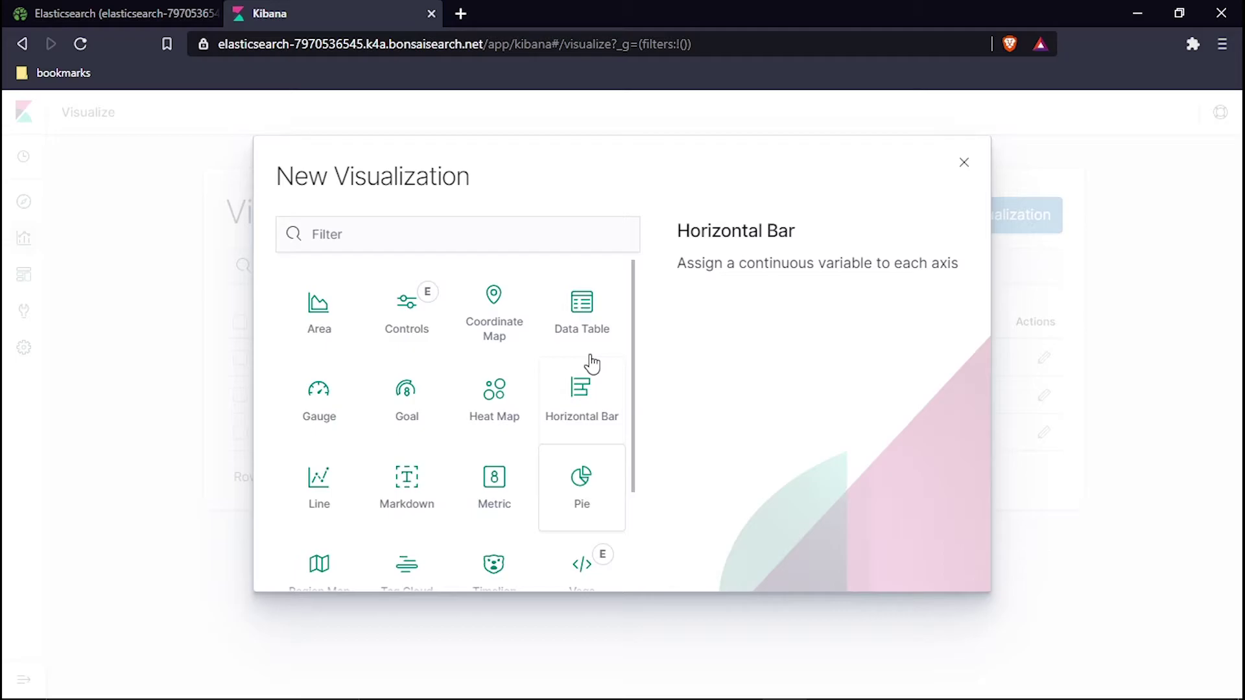
pyautogui.click(582, 486)
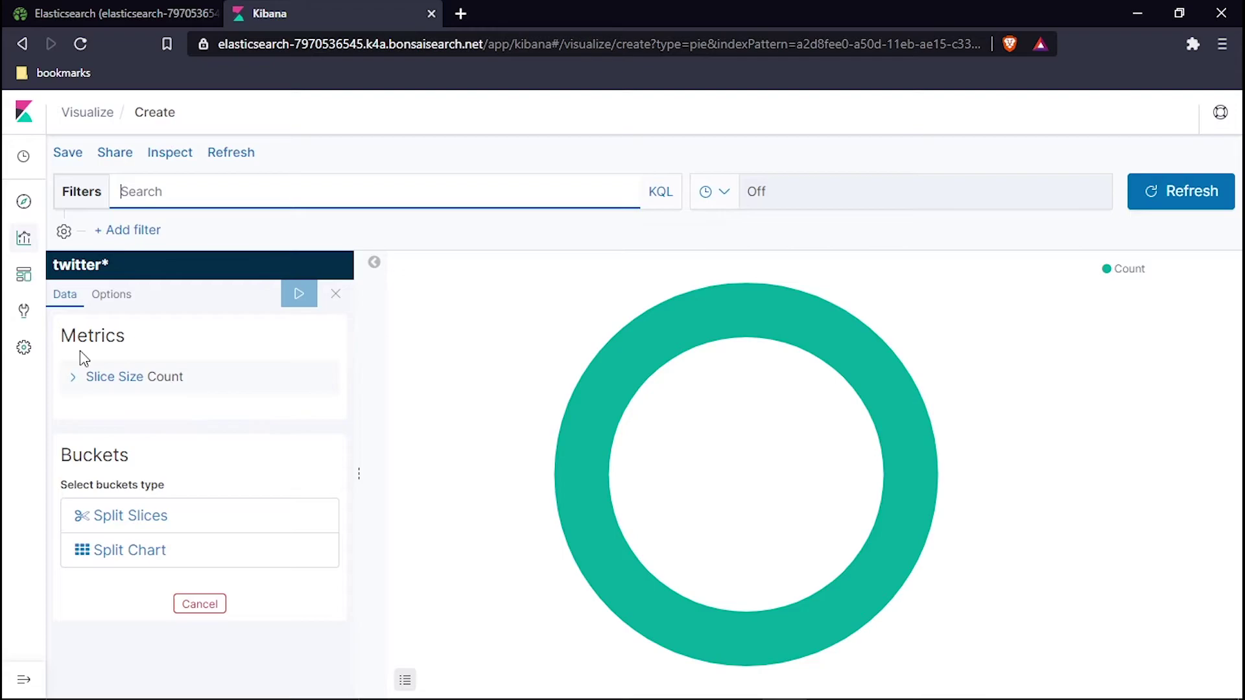
# Add a Terms split-slices bucket and select user.screen_name.keyword in the Notepad++ notes
pyautogui.click(139, 513)
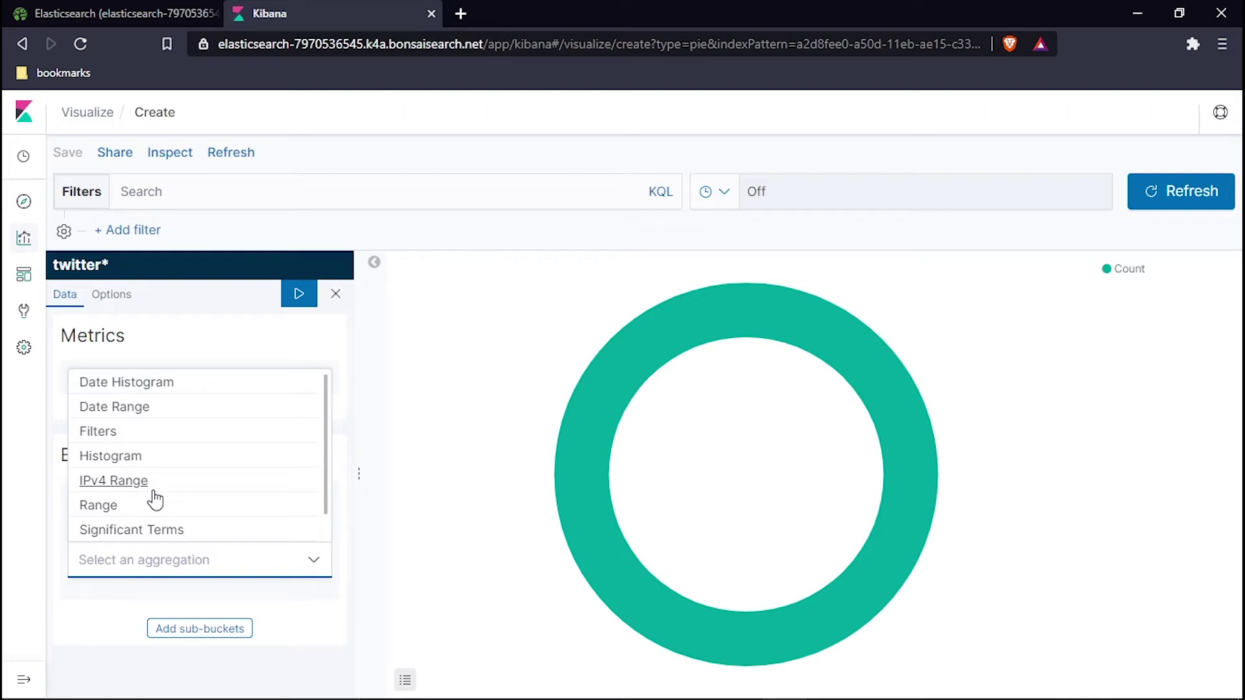
pyautogui.scroll(-1, 154, 499)
pyautogui.click(194, 529)
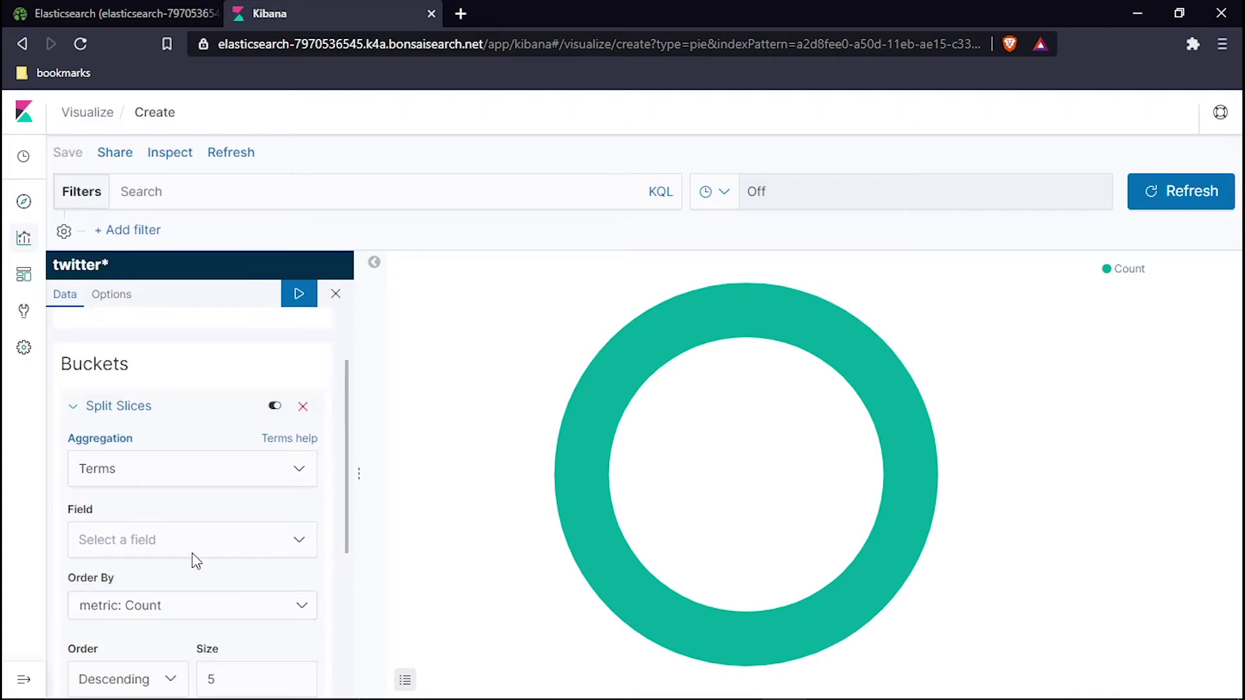
pyautogui.click(196, 558)
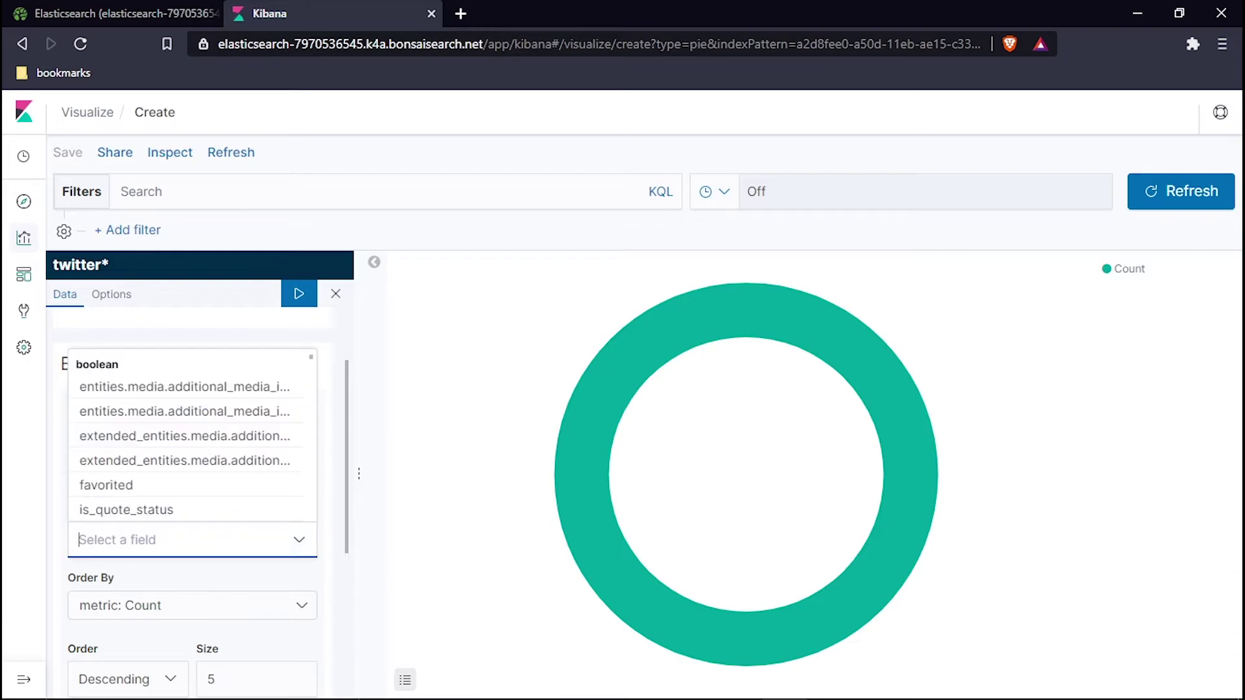
pyautogui.click(693, 682)
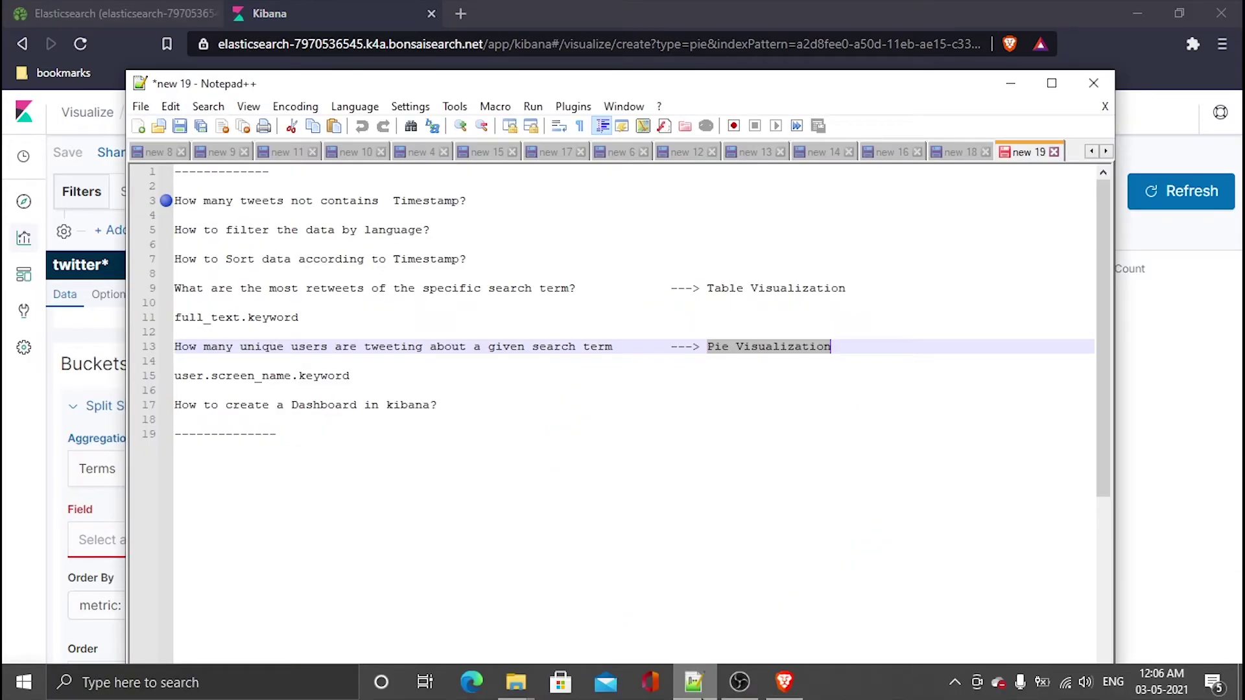
pyautogui.moveTo(246, 390); pyautogui.dragTo(243, 359)
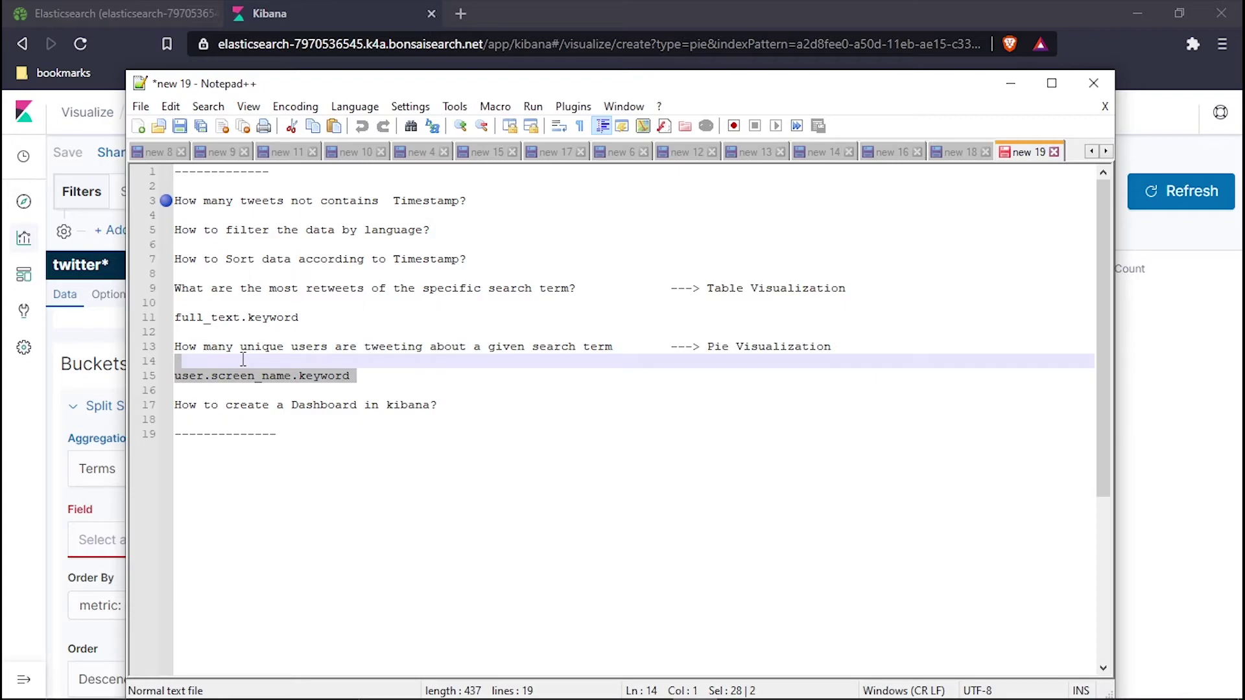
# Paste user.screen_name.keyword from the notes into the pie chart's Field search
pyautogui.hotkey('ctrl', 'c')
pyautogui.hotkey('alt', 'Tab')
pyautogui.hotkey('ctrl', 'v')
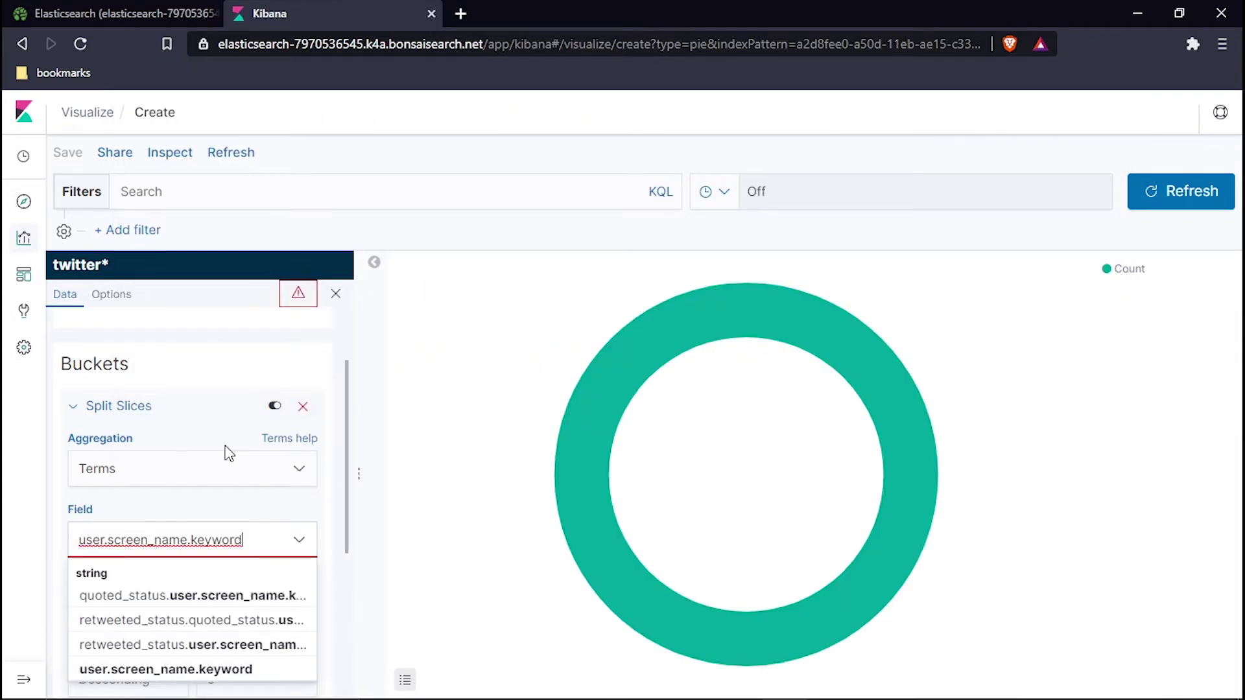
# Split slices on the retweeted_status user screen-name field with size 25 and apply
pyautogui.click(202, 620)
pyautogui.scroll(-4, 203, 536)
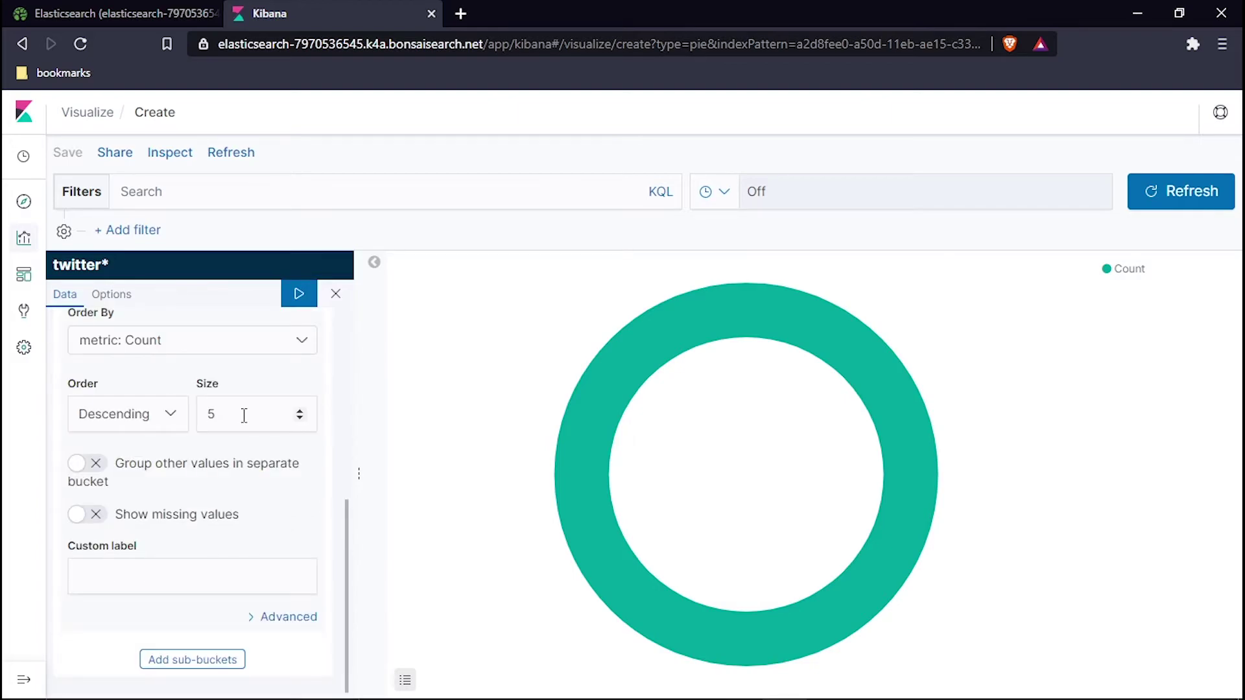
pyautogui.click(214, 413)
pyautogui.doubleClick(215, 418)
pyautogui.write('25')
pyautogui.scroll(2, 237, 406)
pyautogui.scroll(-2, 242, 504)
pyautogui.click(285, 304)
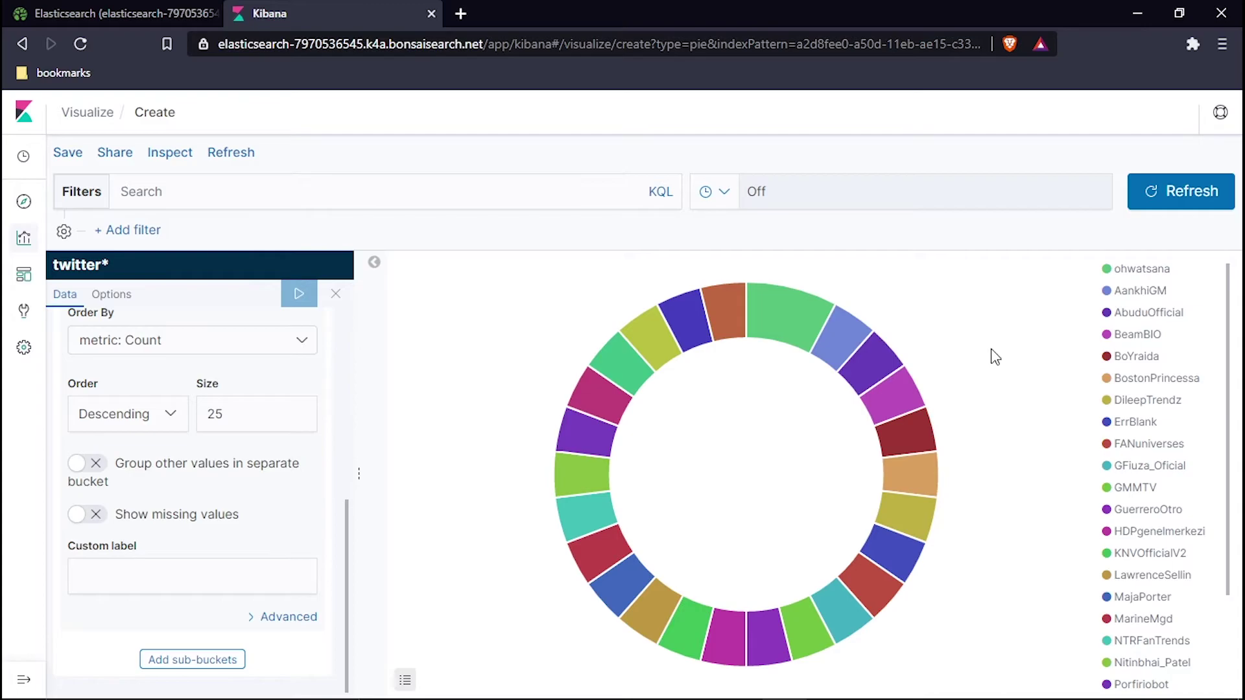
# Review the 25-slice user pie chart and open the Save visualization dialog
pyautogui.scroll(-2, 1181, 556)
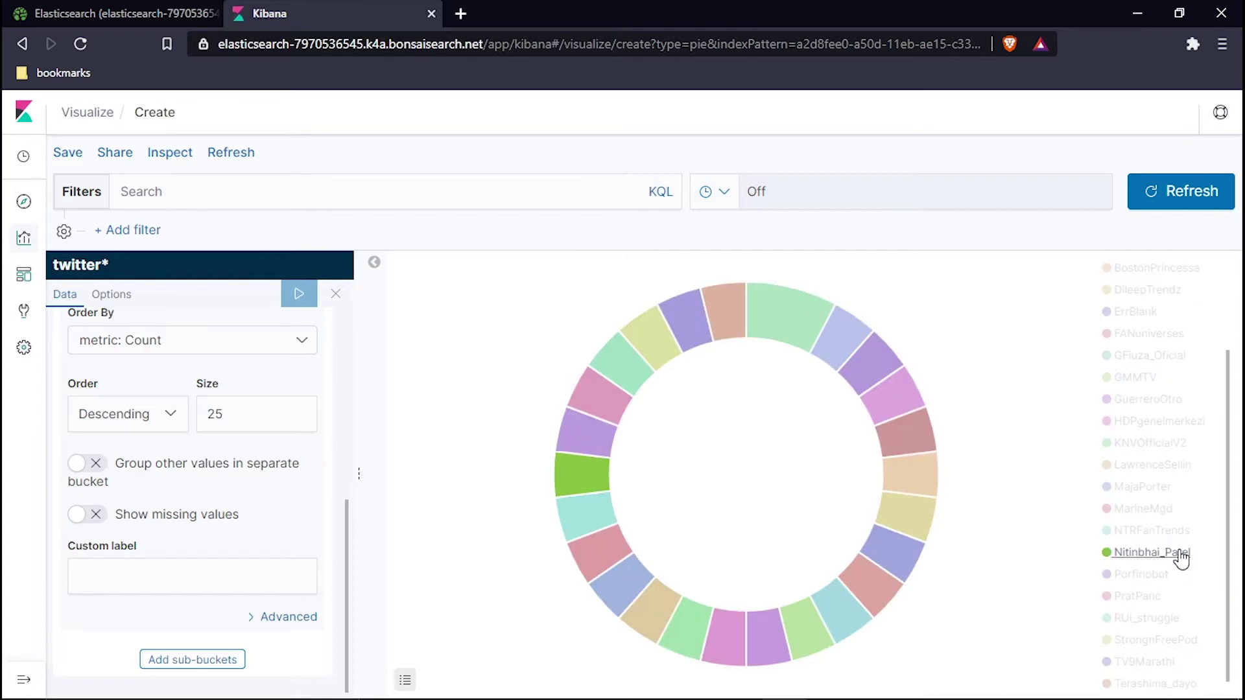
pyautogui.scroll(2, 1187, 539)
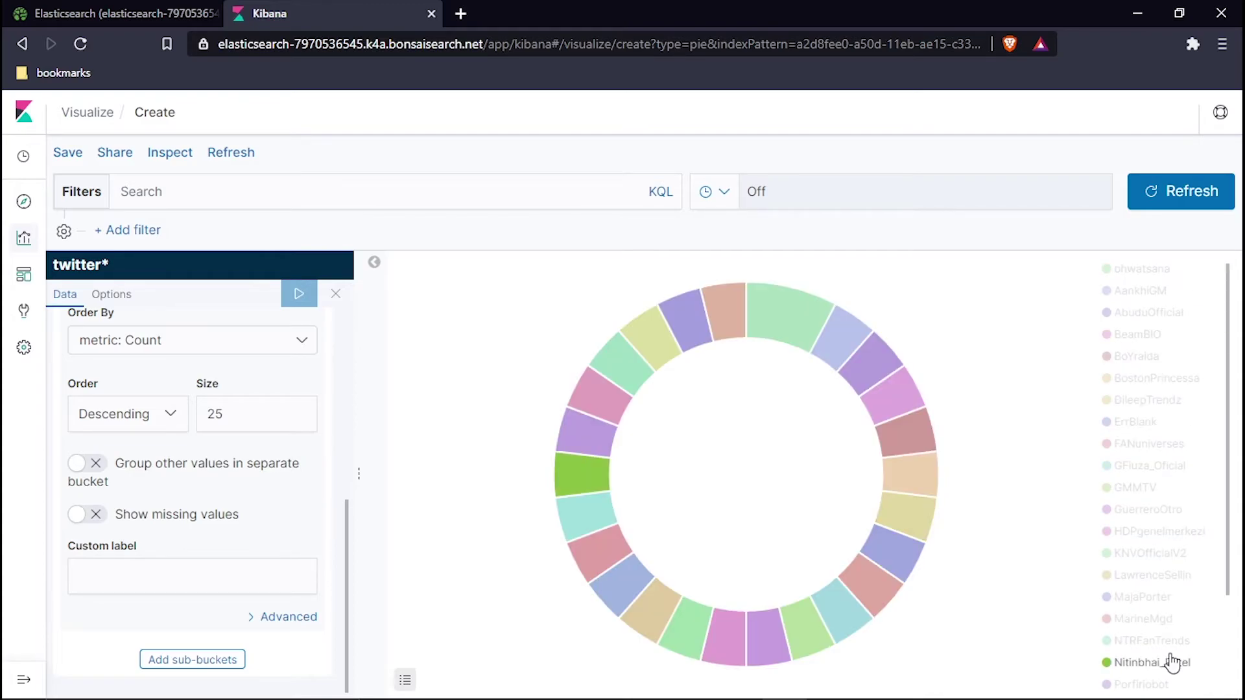
pyautogui.doubleClick(214, 408)
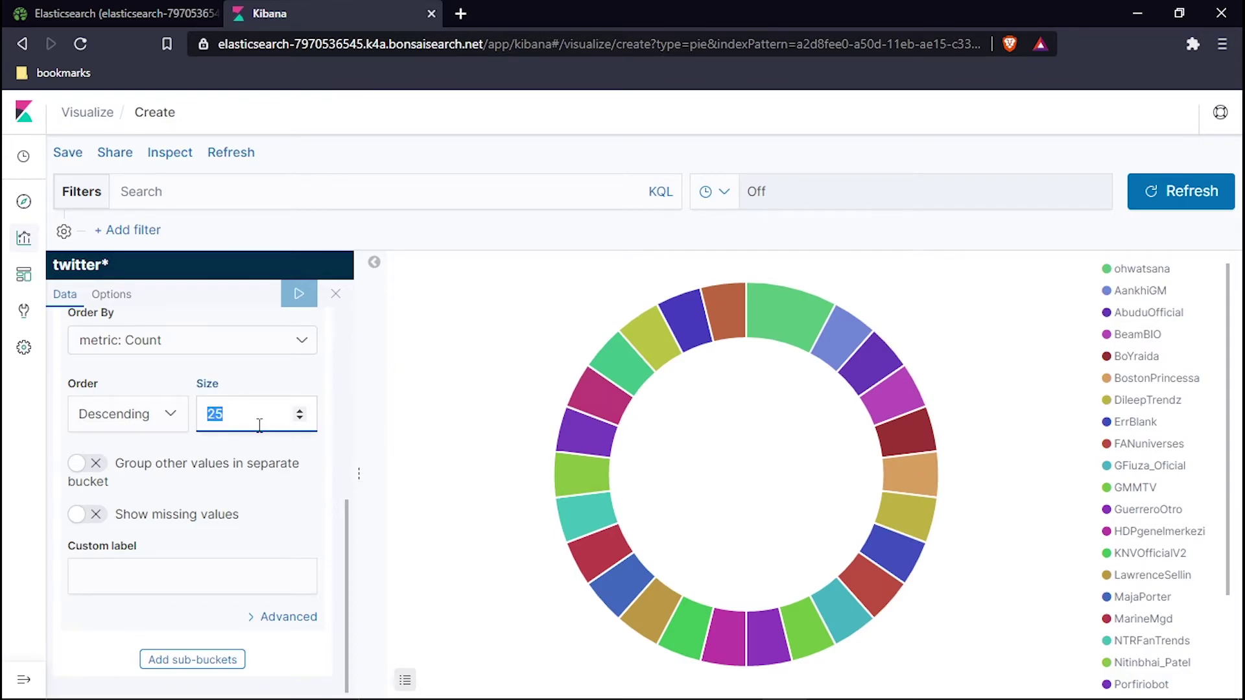
pyautogui.moveTo(880, 428)
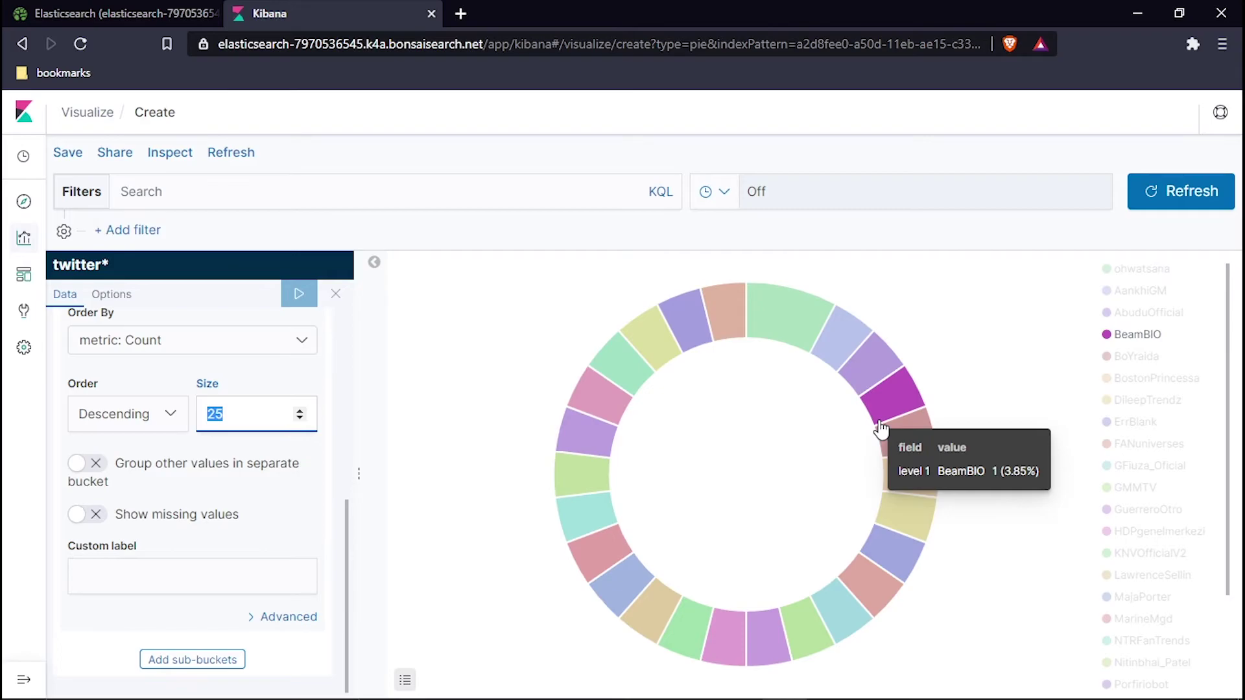
pyautogui.moveTo(783, 351)
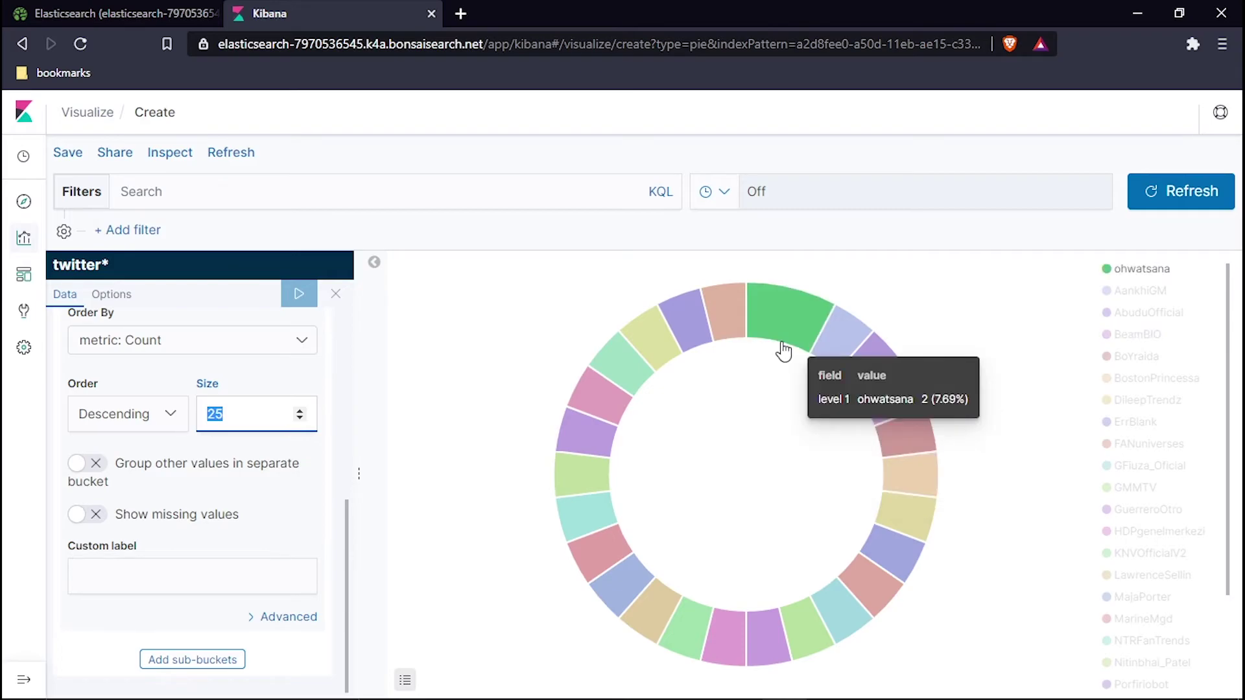
pyautogui.moveTo(689, 364)
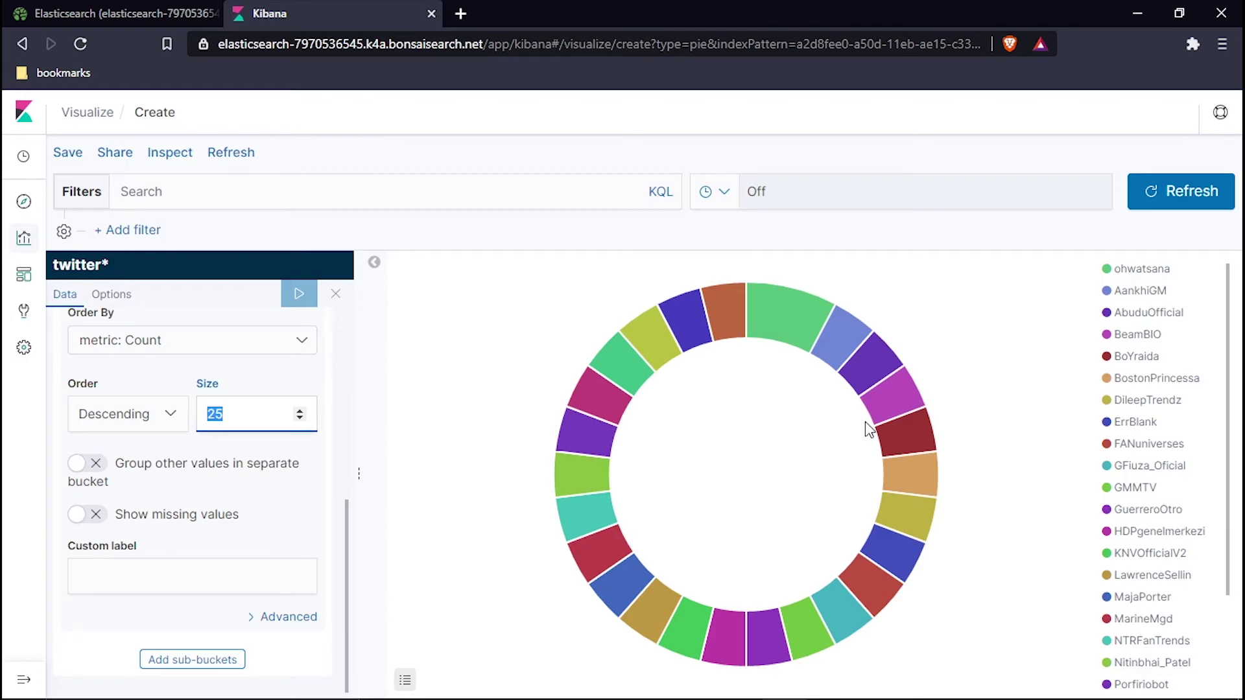
pyautogui.moveTo(735, 617)
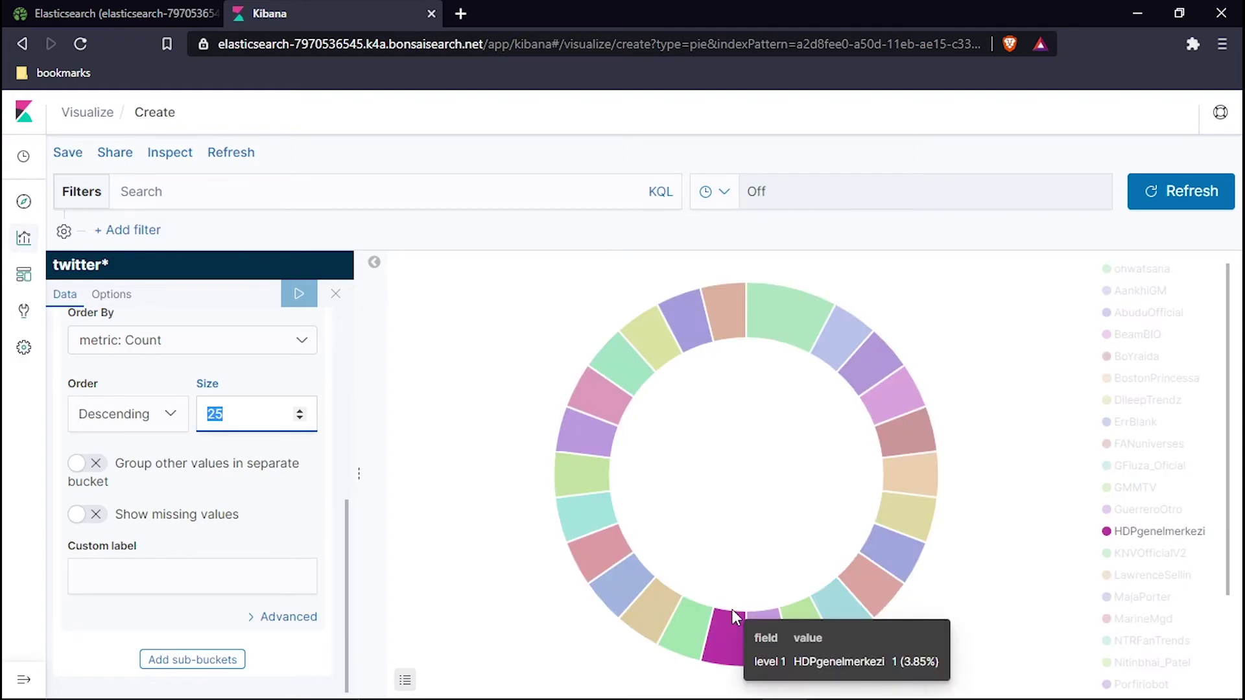
pyautogui.moveTo(608, 566)
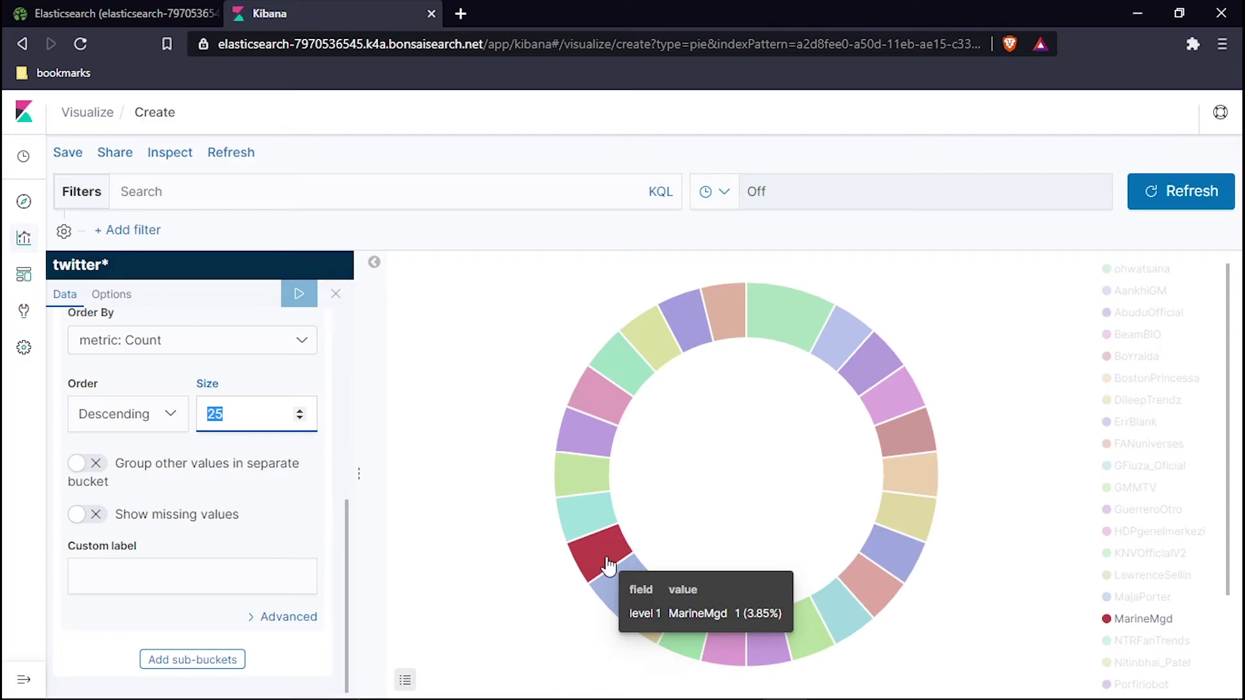
pyautogui.moveTo(630, 353)
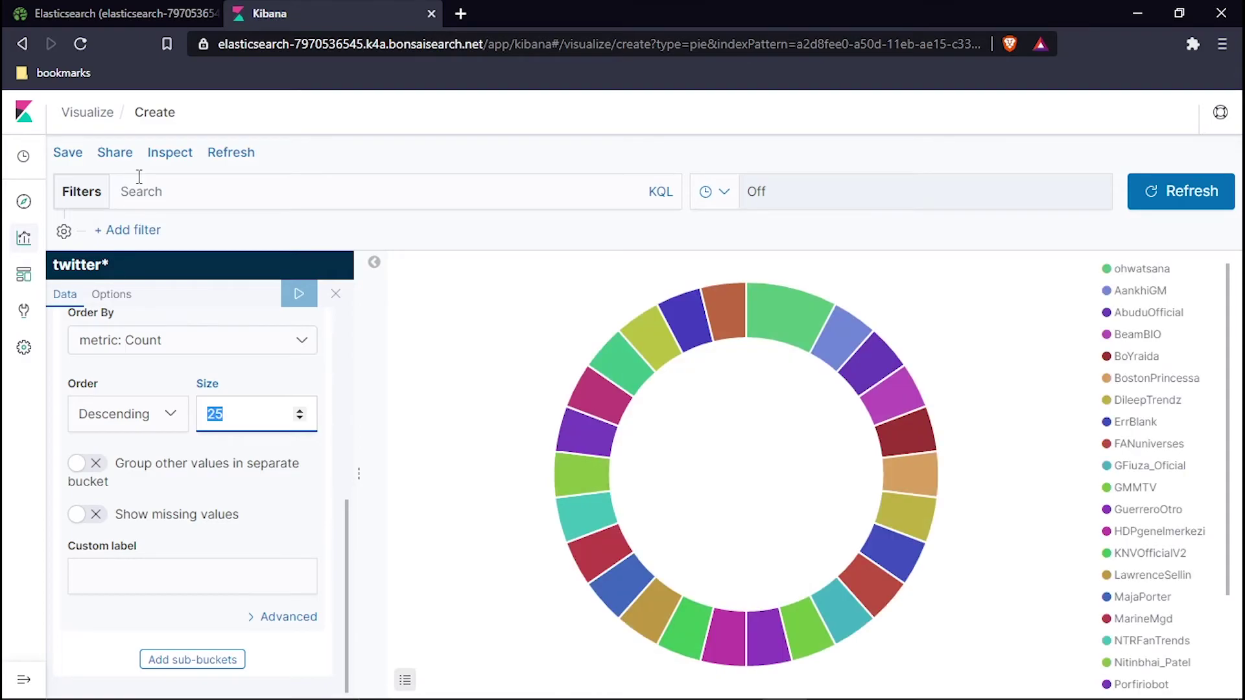
pyautogui.click(67, 156)
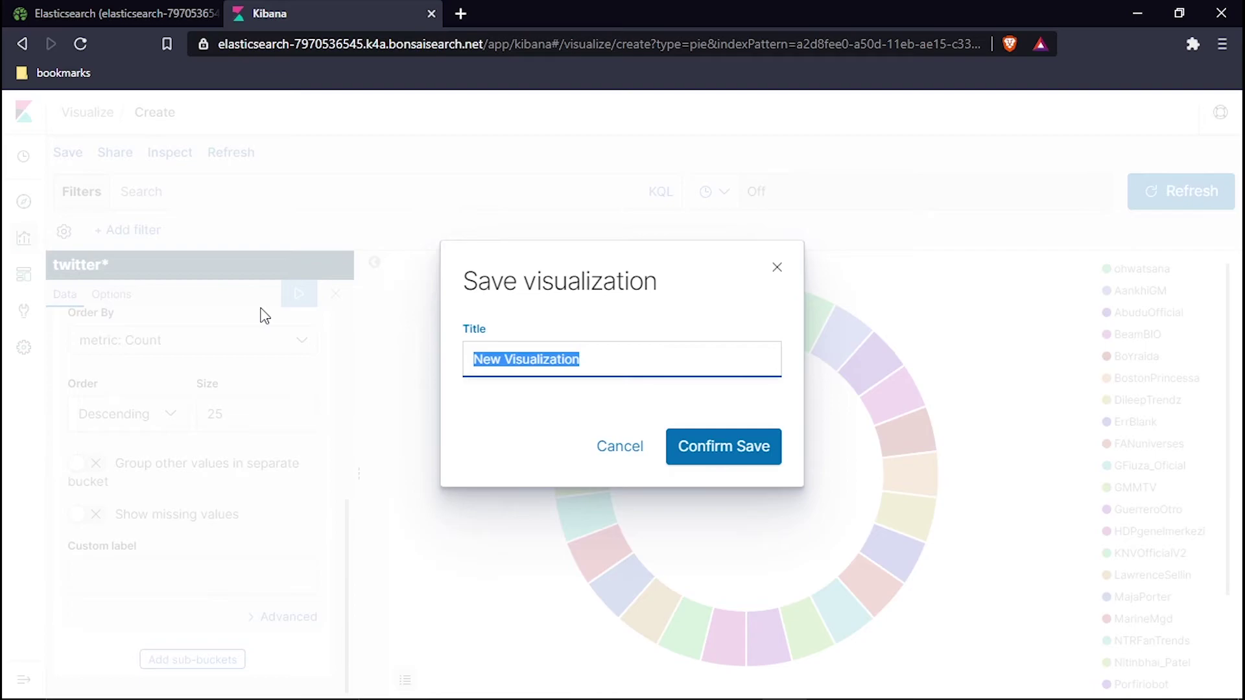
# Title the pie chart 'Pie visualization 2' and confirm the save
pyautogui.write('Pie')
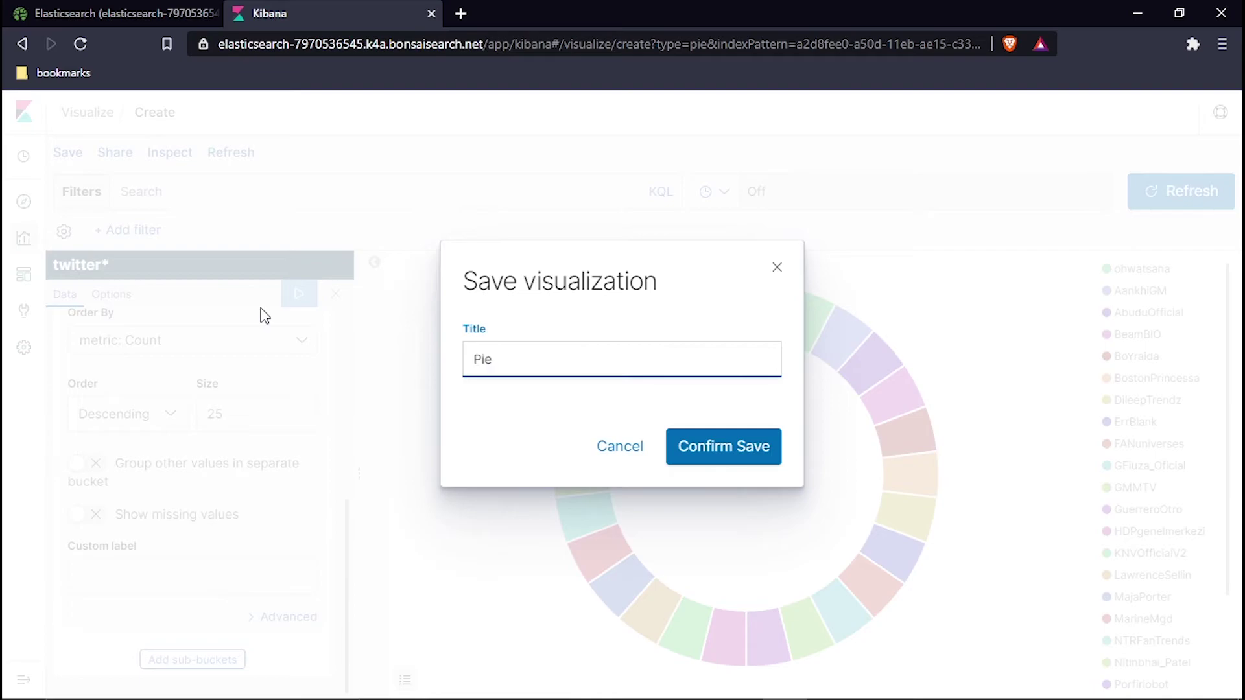
pyautogui.write(' visua')
pyautogui.write('lixa')
pyautogui.write('tion 2')
pyautogui.click(707, 444)
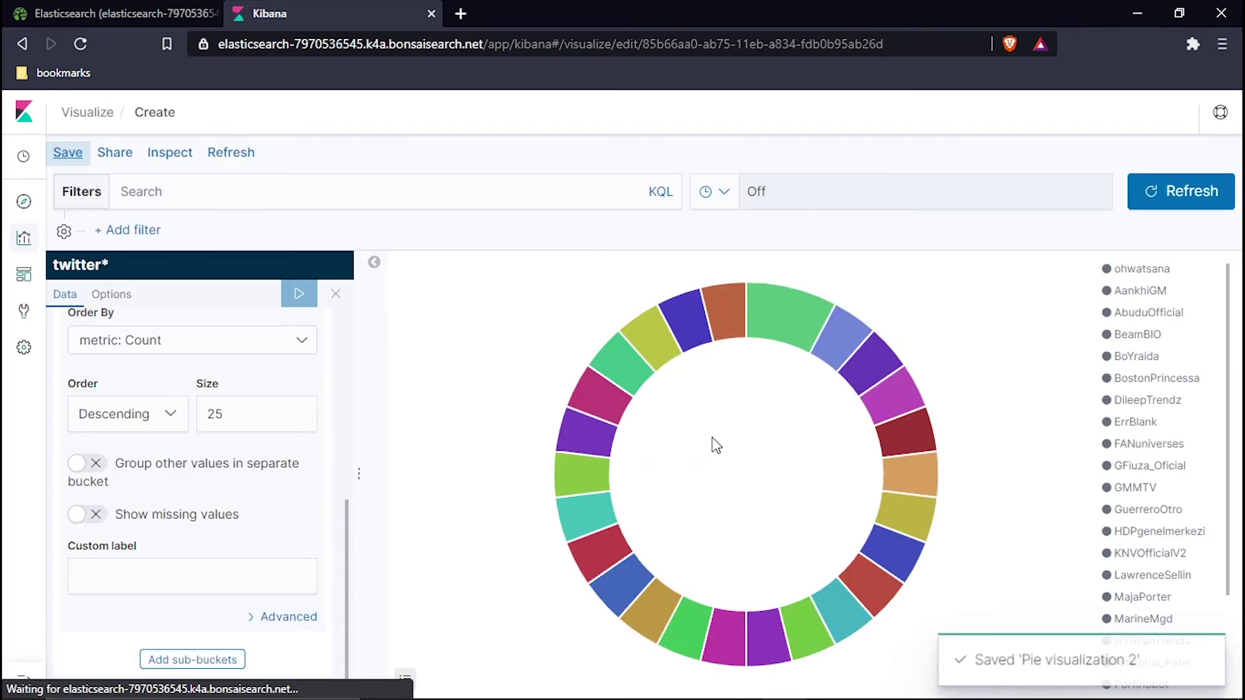
pyautogui.click(707, 686)
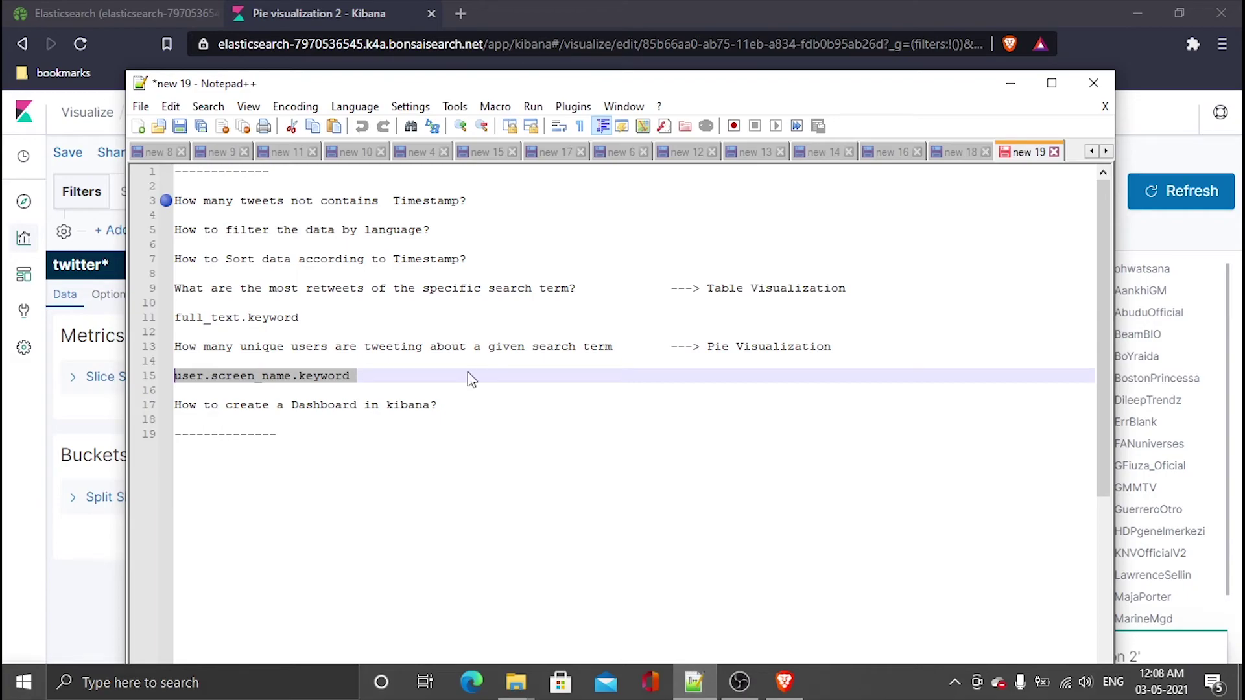
pyautogui.click(452, 405)
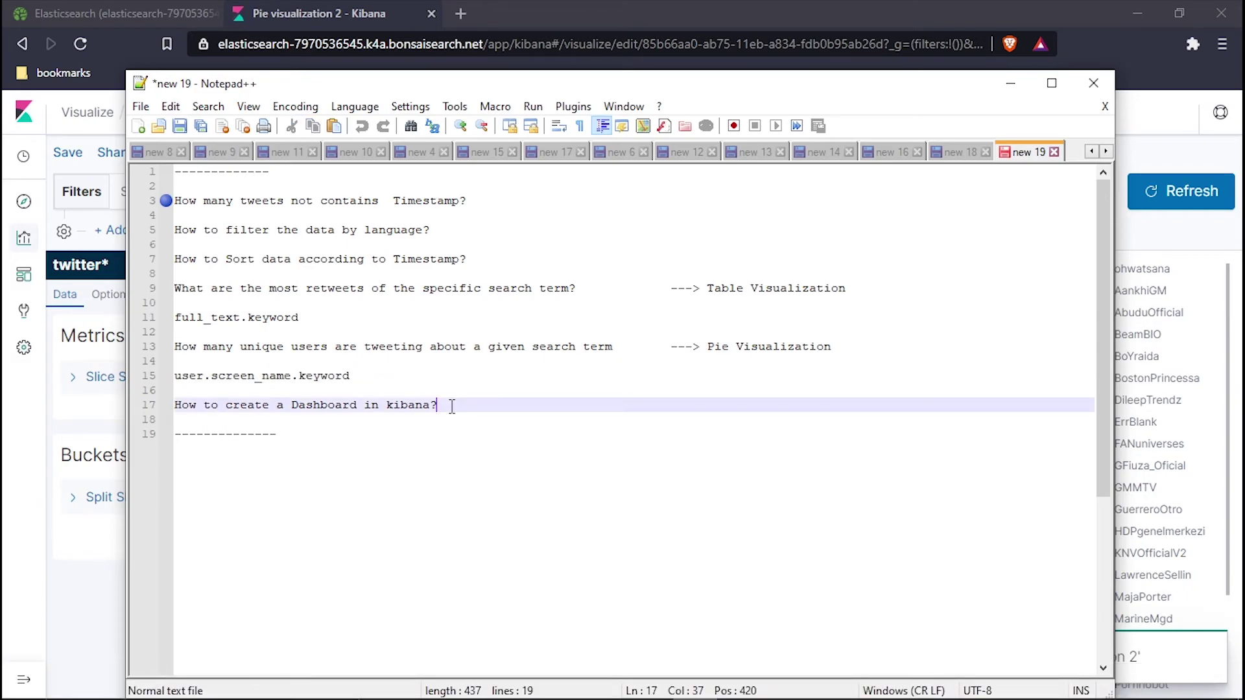
pyautogui.hotkey('shift', 'Home')
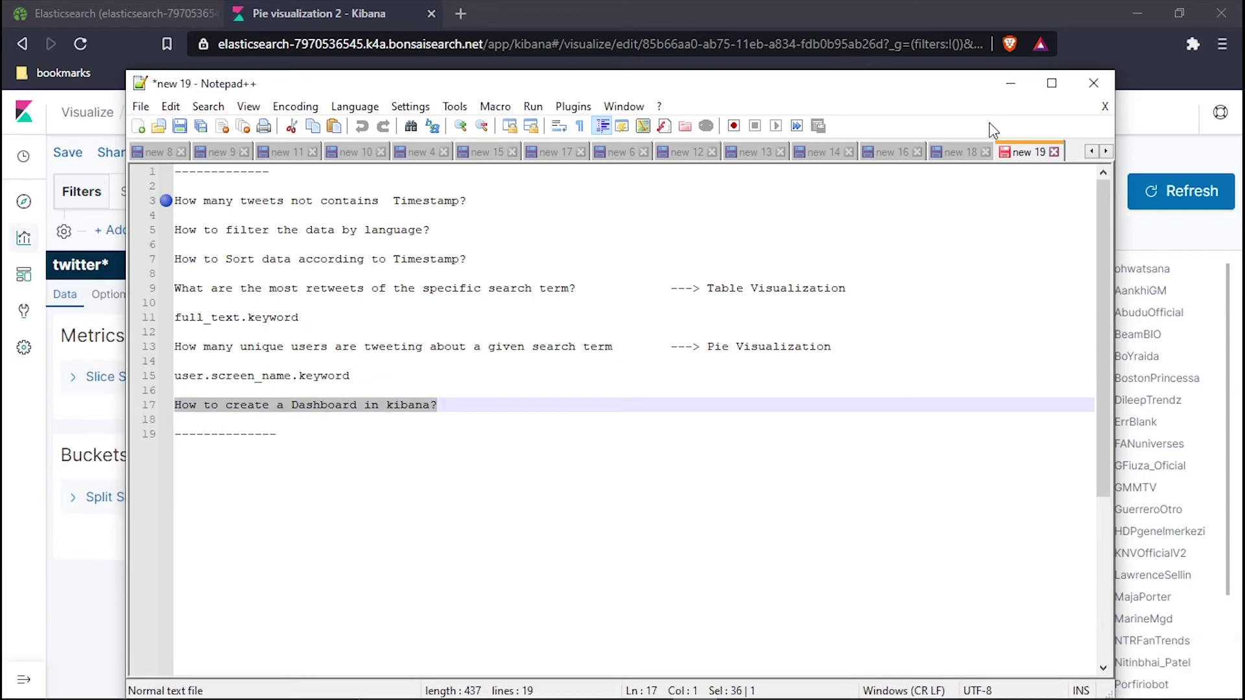
pyautogui.hotkey('alt', 'Tab')
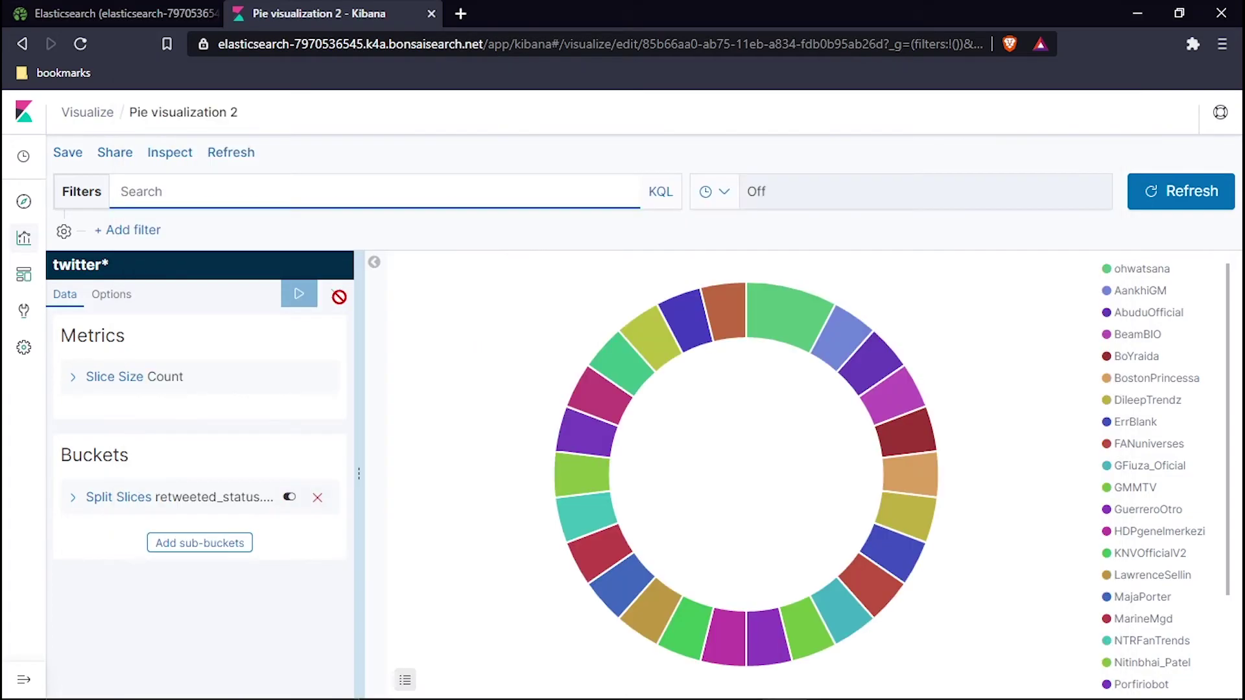
# Create a new dashboard and add the Pie visualization 2 and Table Visualization 2 panels
pyautogui.click(22, 279)
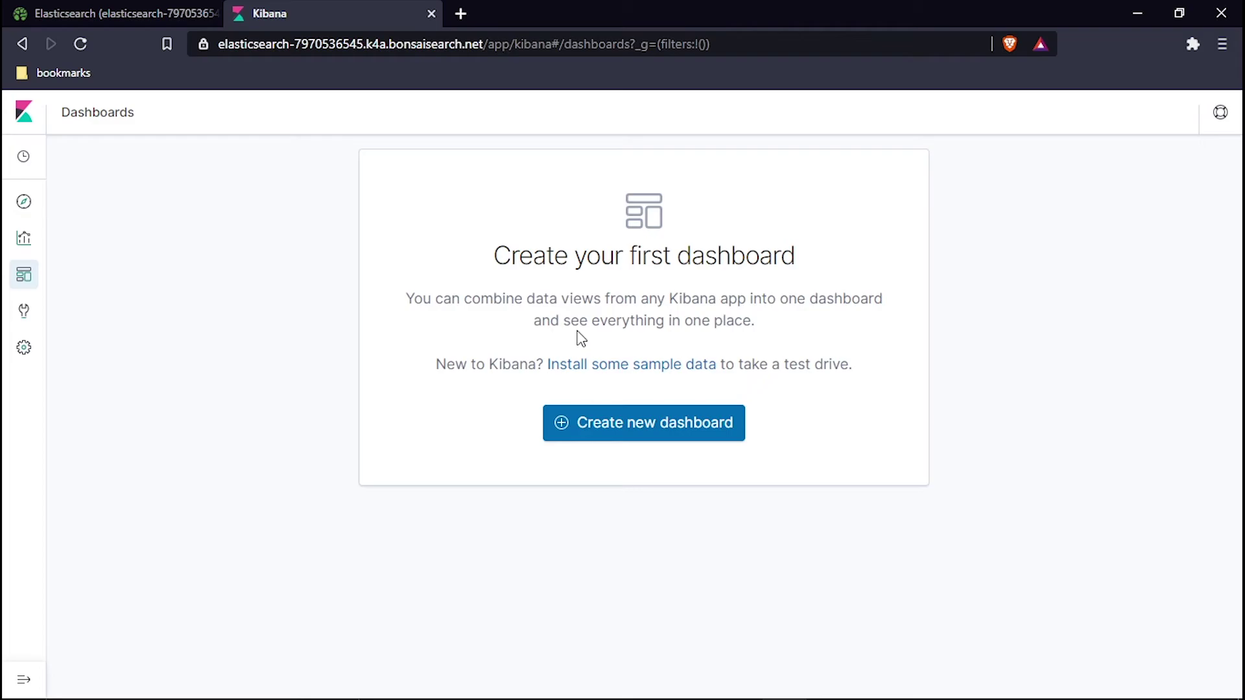
pyautogui.click(619, 423)
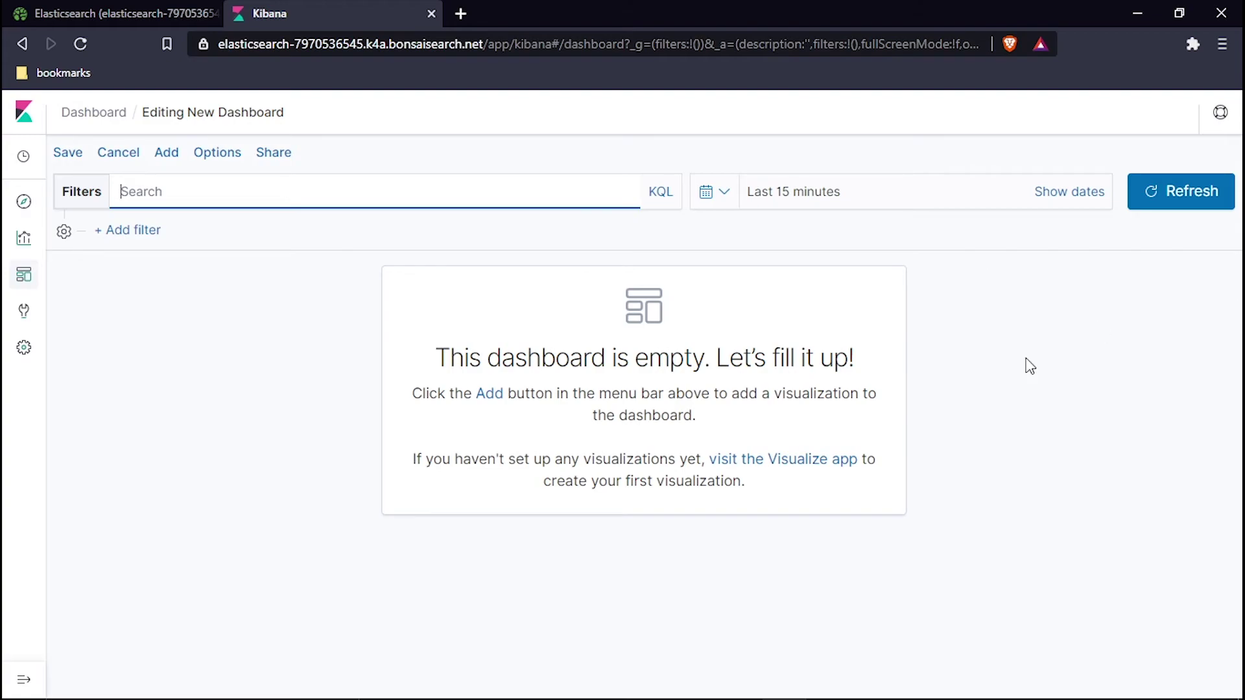
pyautogui.click(162, 162)
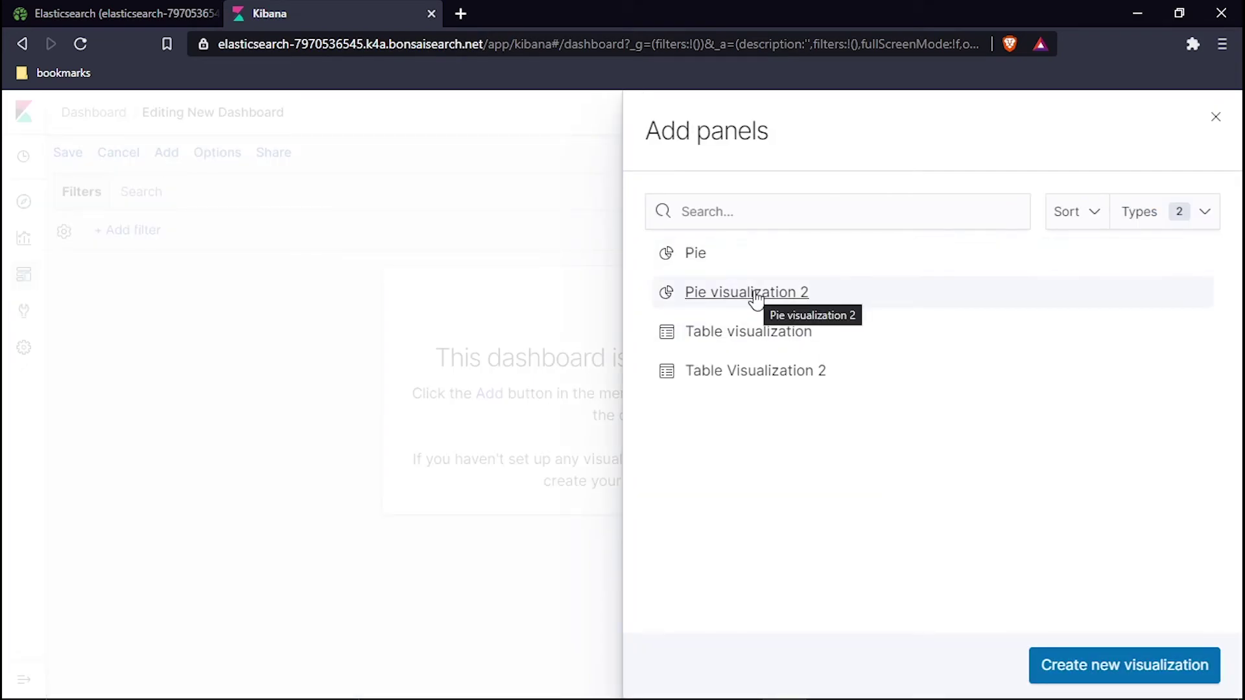
pyautogui.click(754, 297)
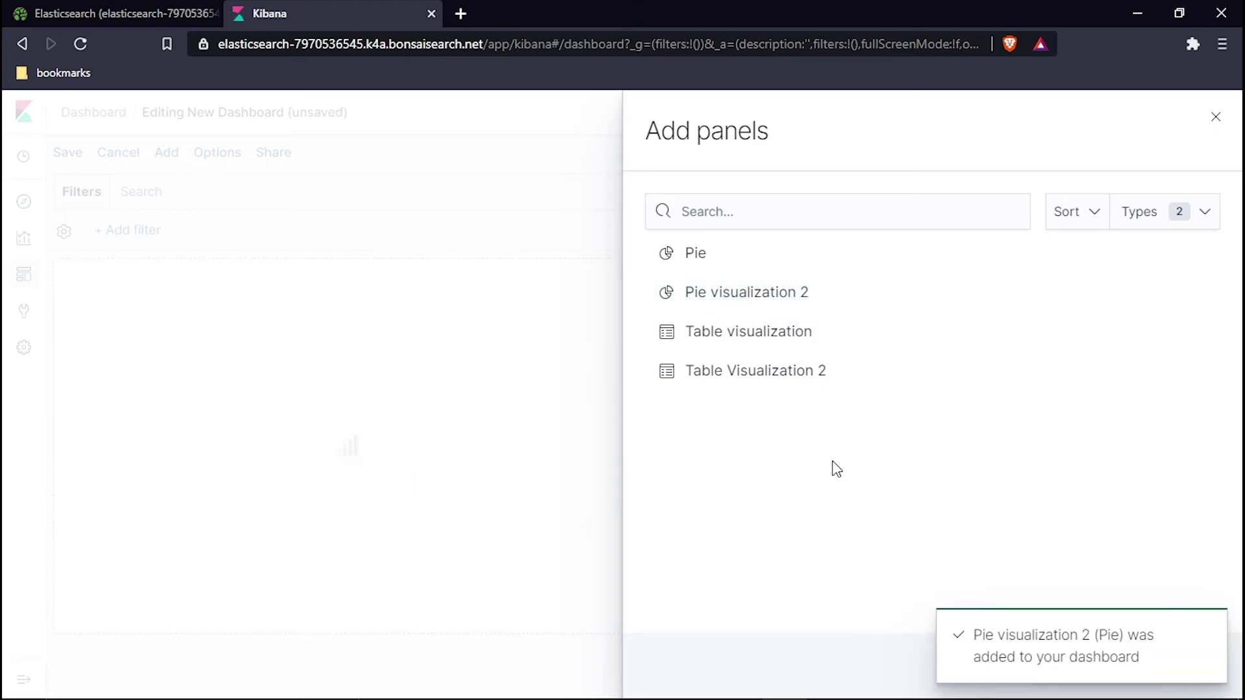
pyautogui.click(733, 372)
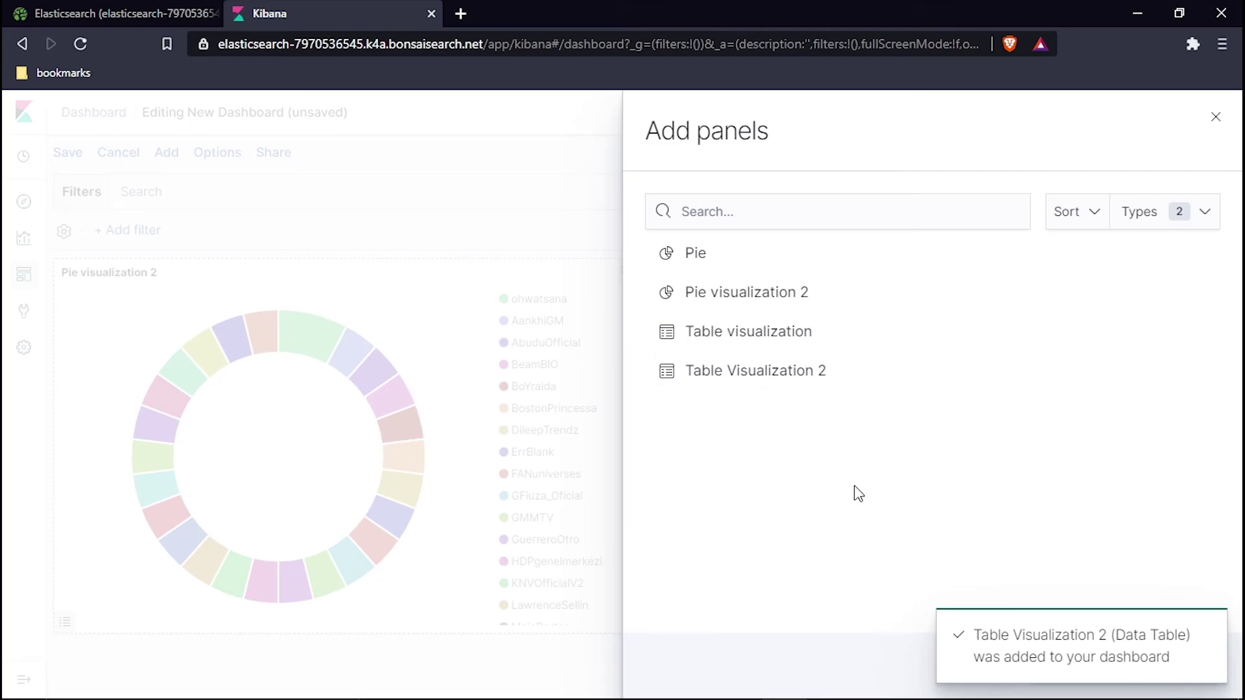
# Dismiss the notification and close the new visualization picker without creating one
pyautogui.click(1206, 634)
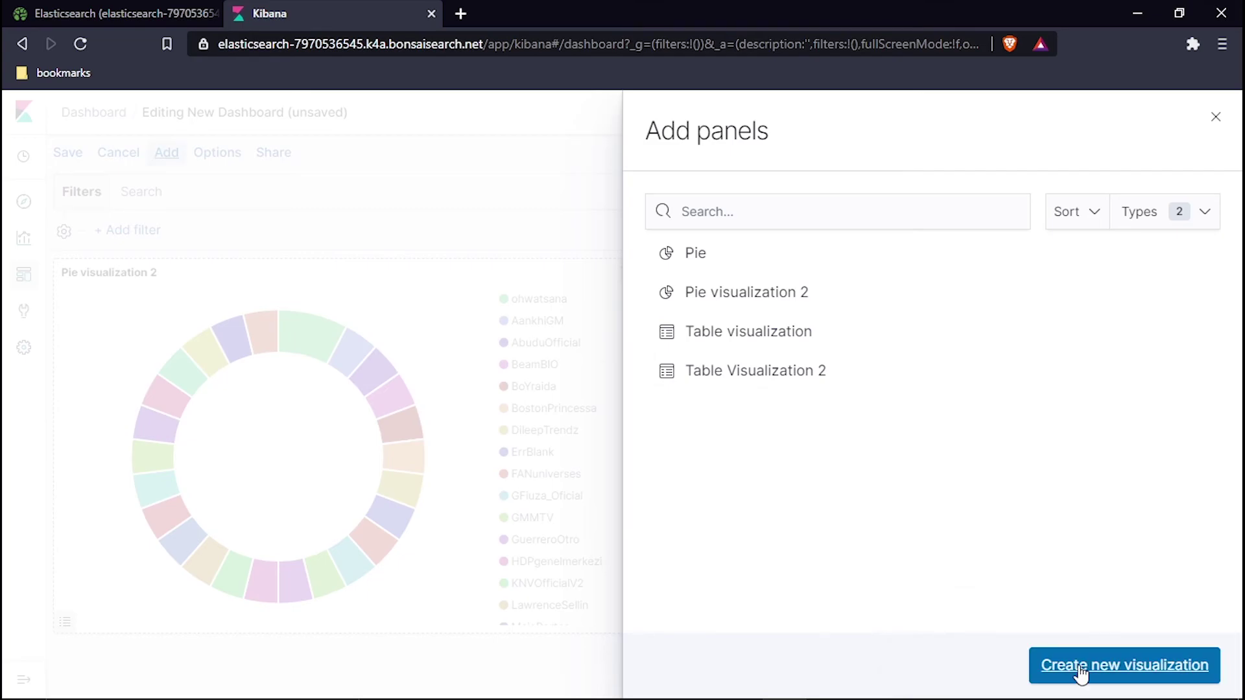
pyautogui.click(1081, 674)
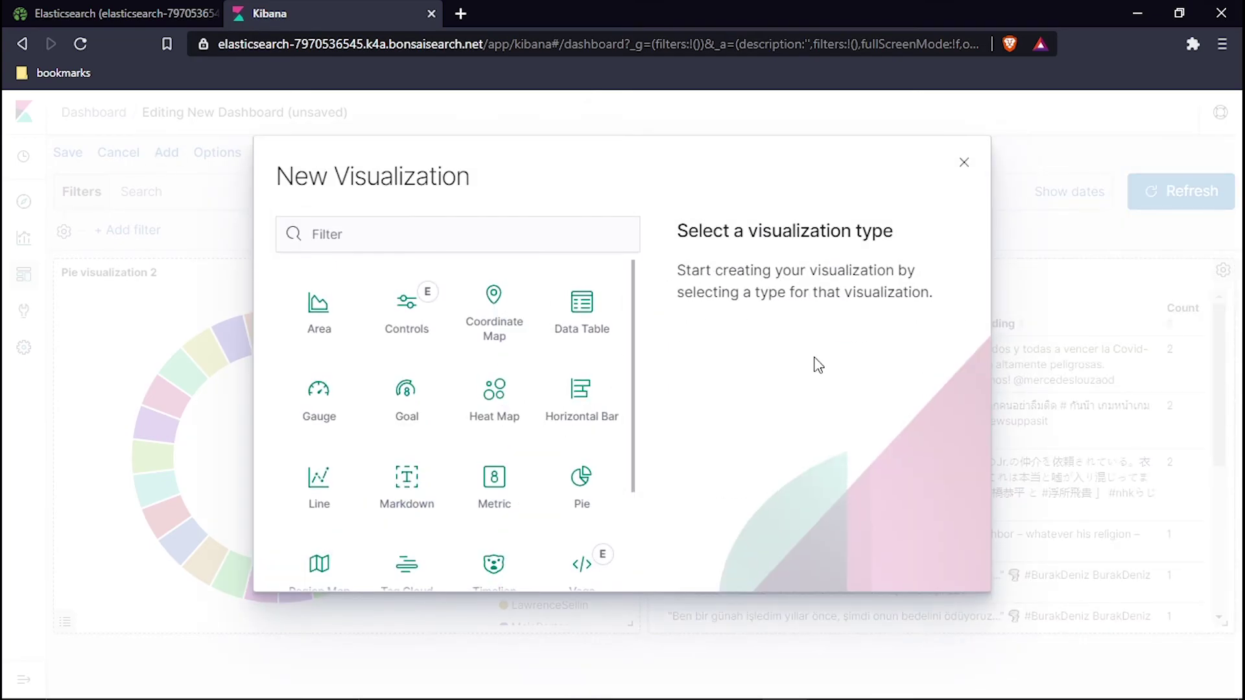
pyautogui.click(964, 163)
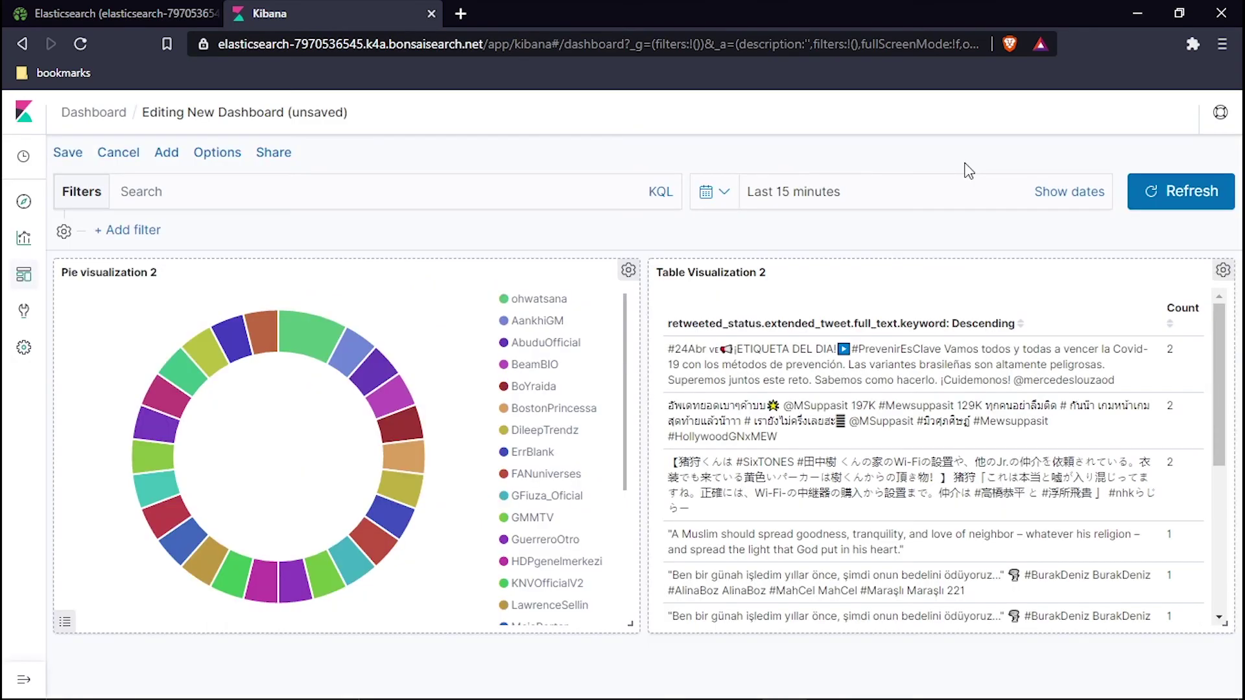
pyautogui.scroll(-10, 659, 489)
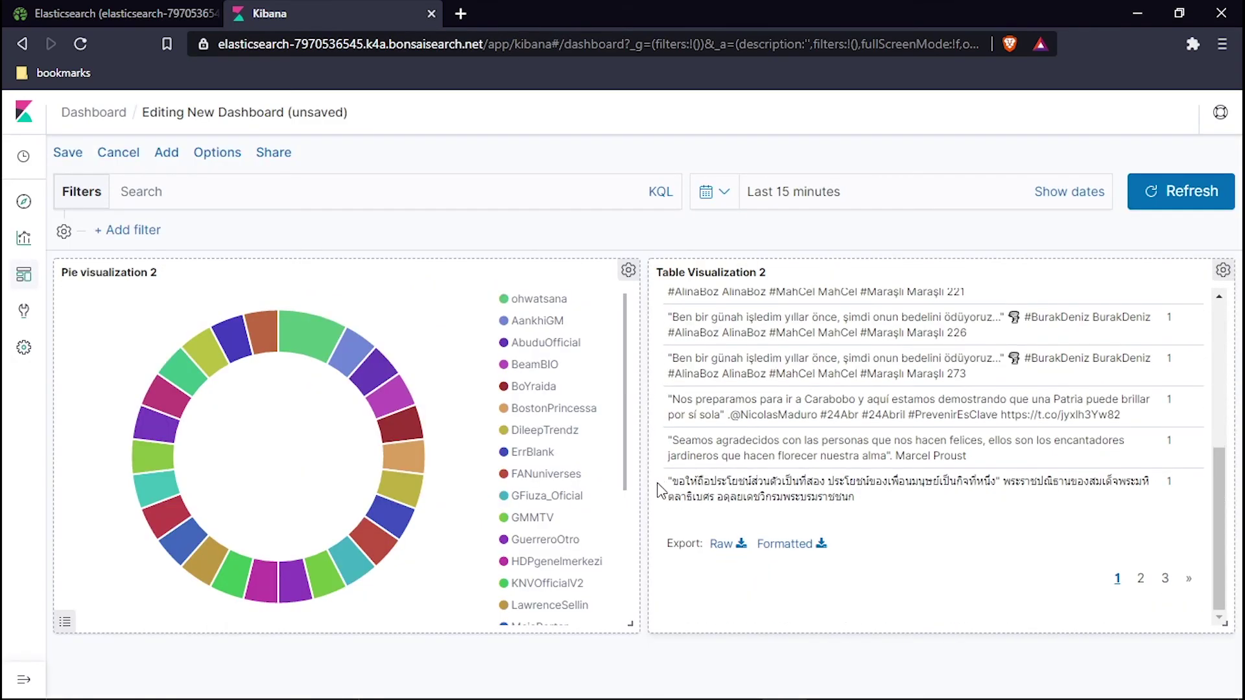
pyautogui.scroll(9, 1031, 513)
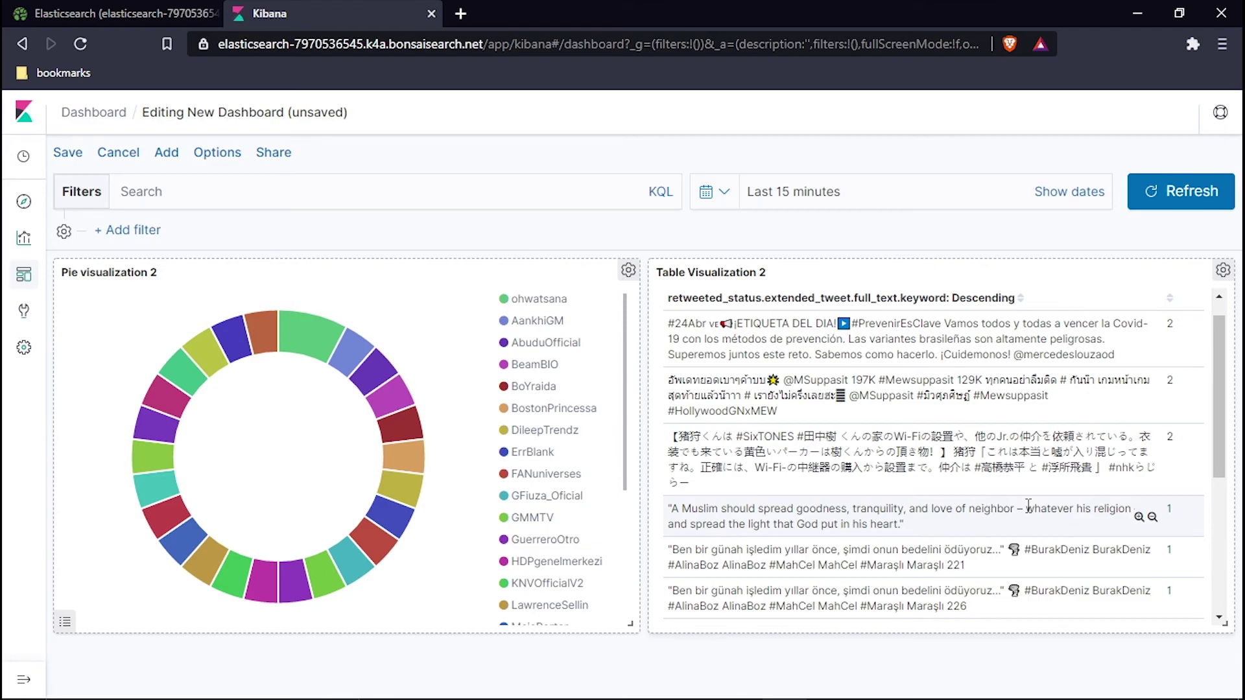
pyautogui.scroll(1, 1029, 506)
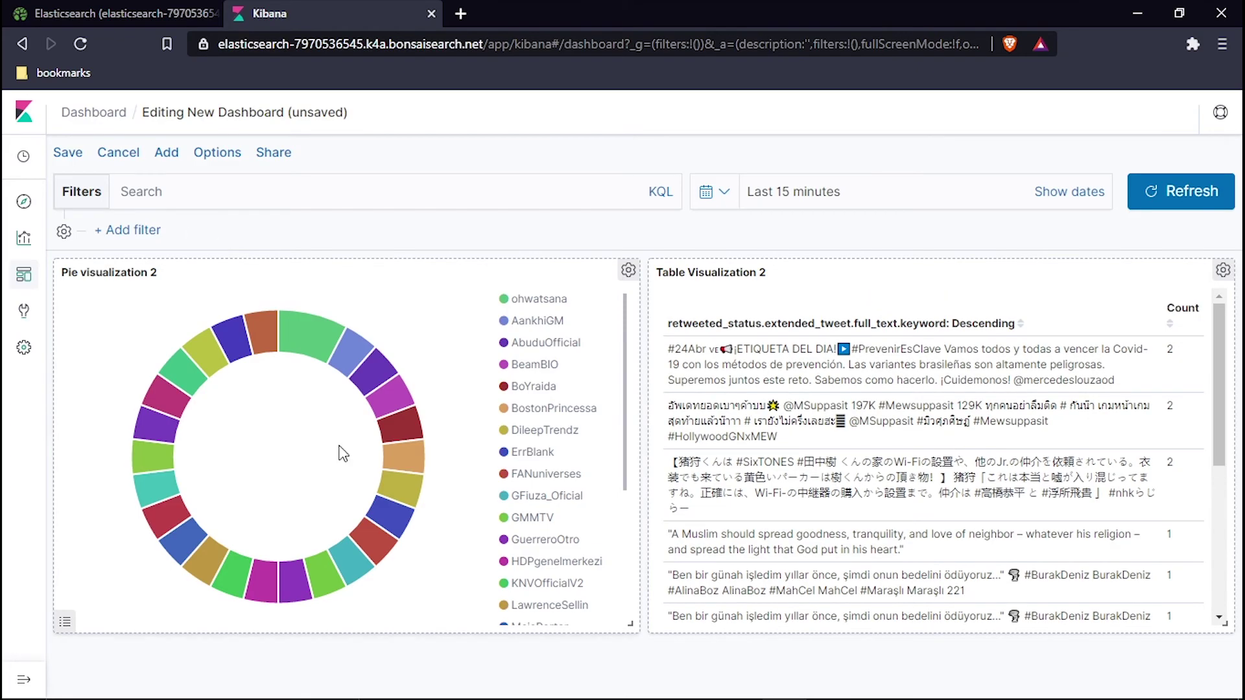
pyautogui.scroll(-3, 459, 454)
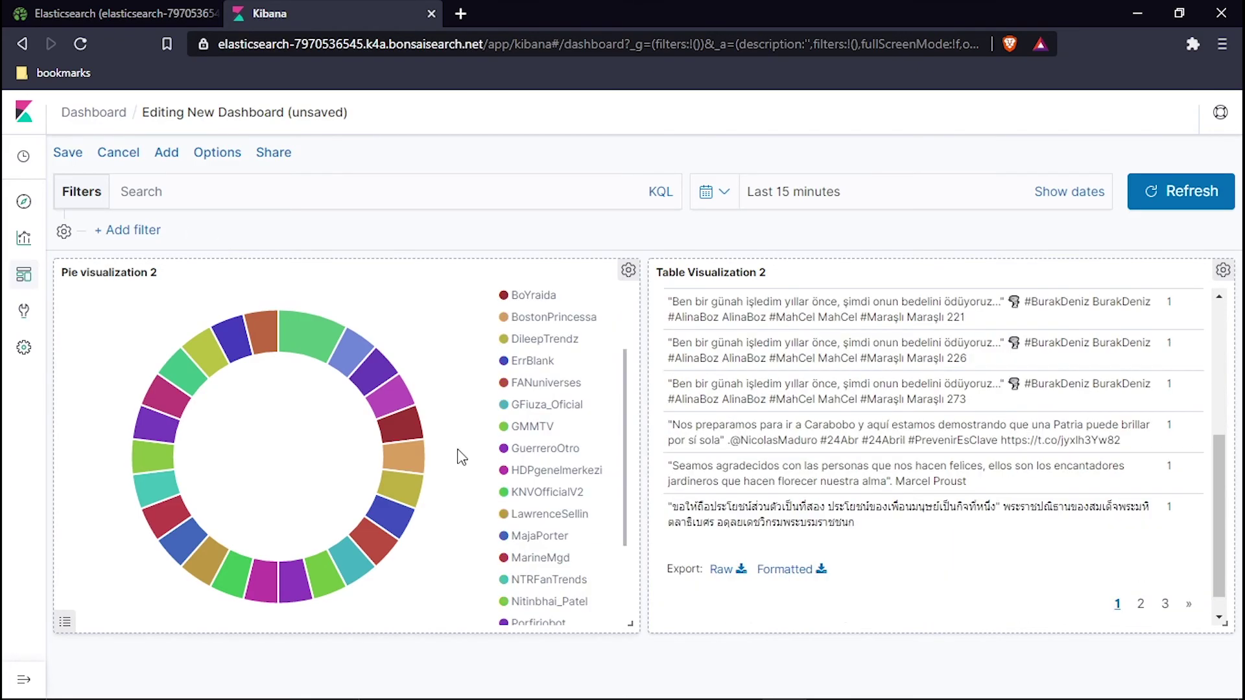
# Save the dashboard with title 'Dashboard2' and description 'this is my second dashboard'
pyautogui.click(68, 151)
pyautogui.moveTo(542, 254); pyautogui.dragTo(429, 264)
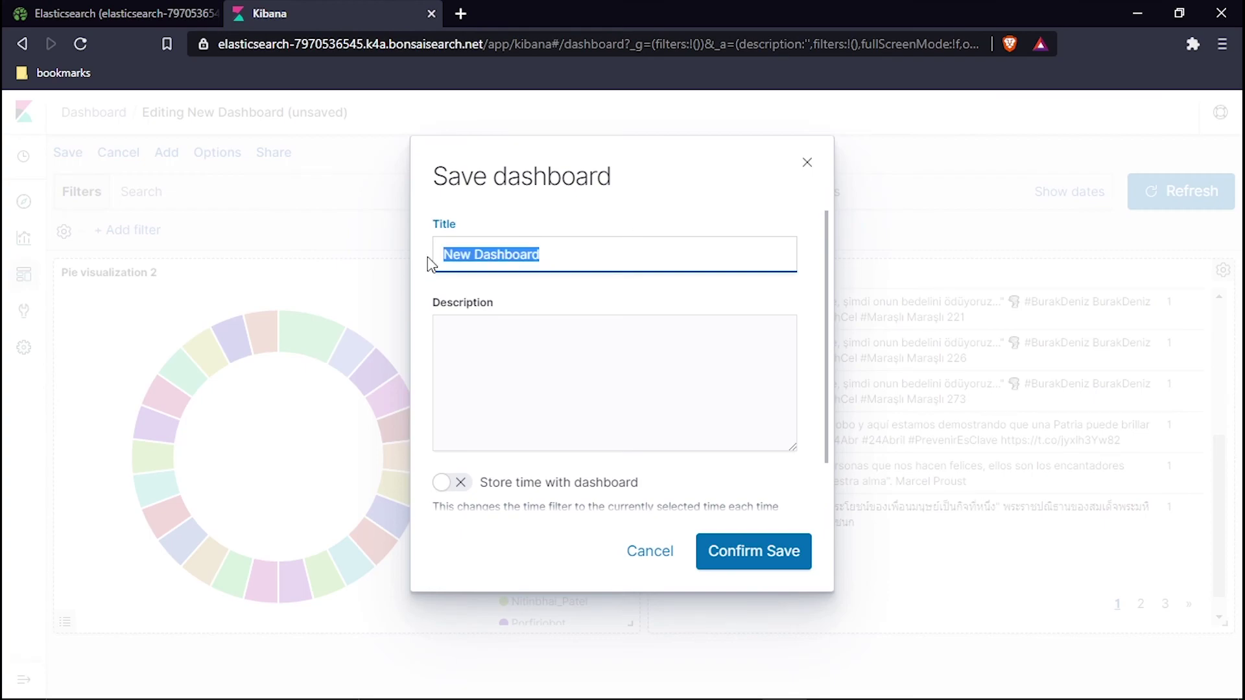
pyautogui.write('D')
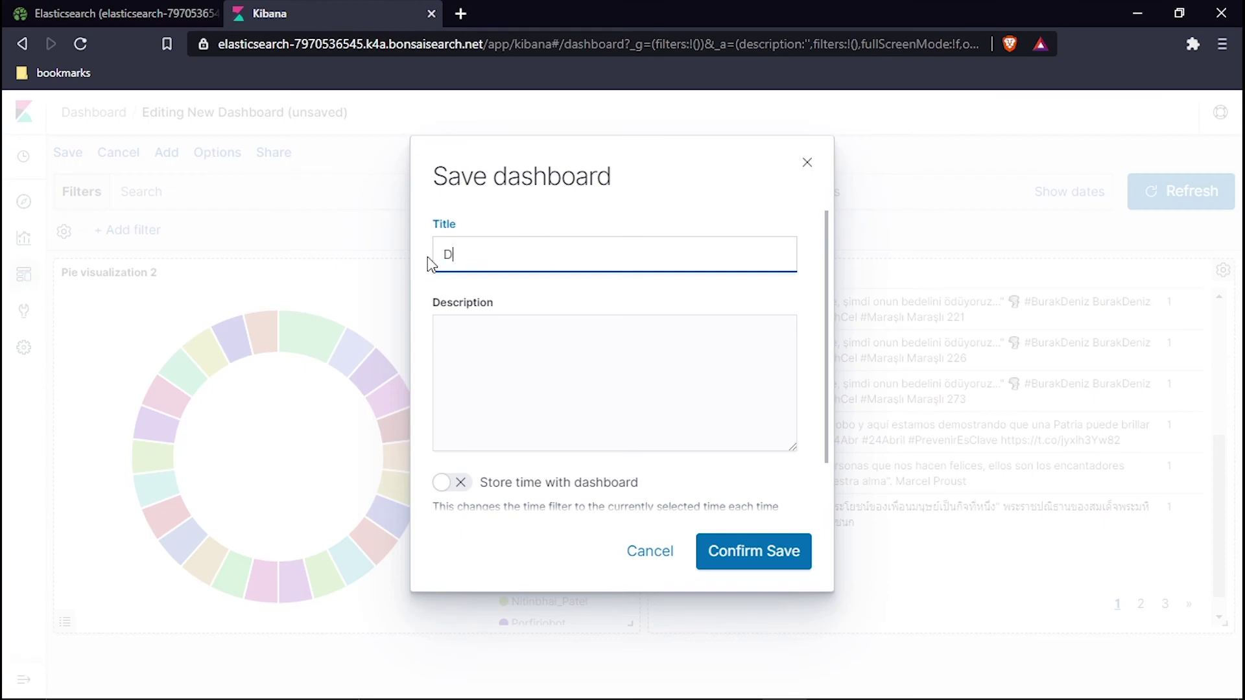
pyautogui.write('ashboard2')
pyautogui.click(708, 391)
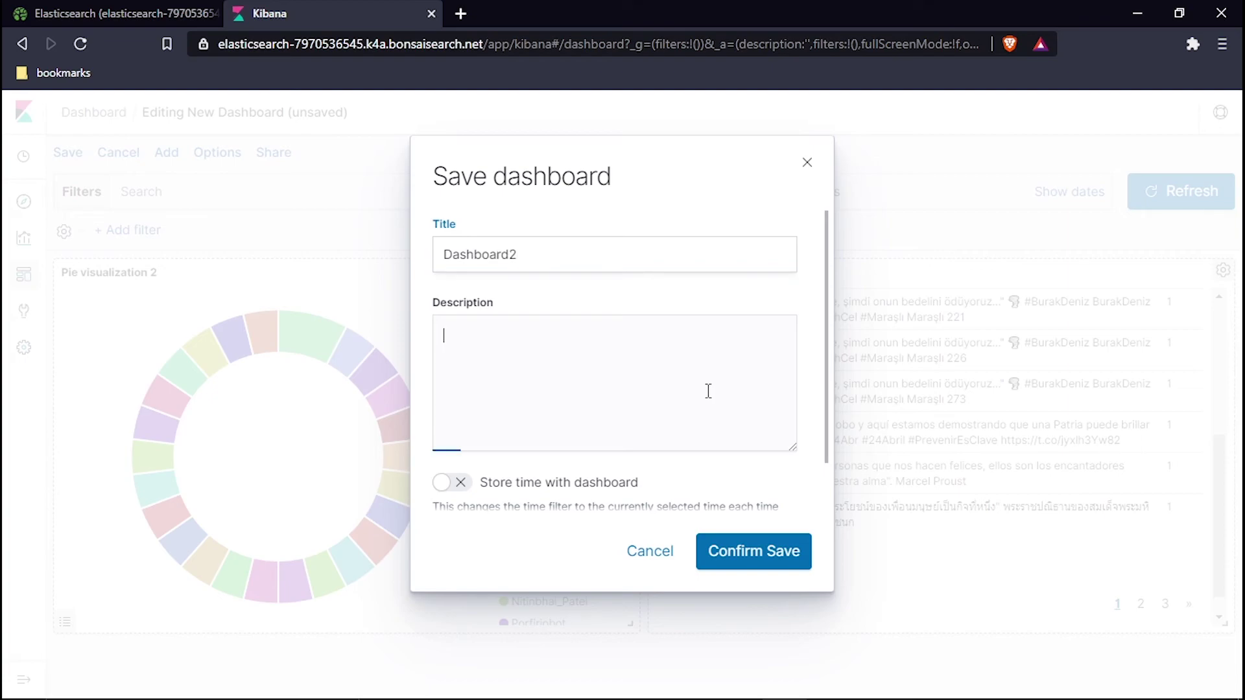
pyautogui.write('this is')
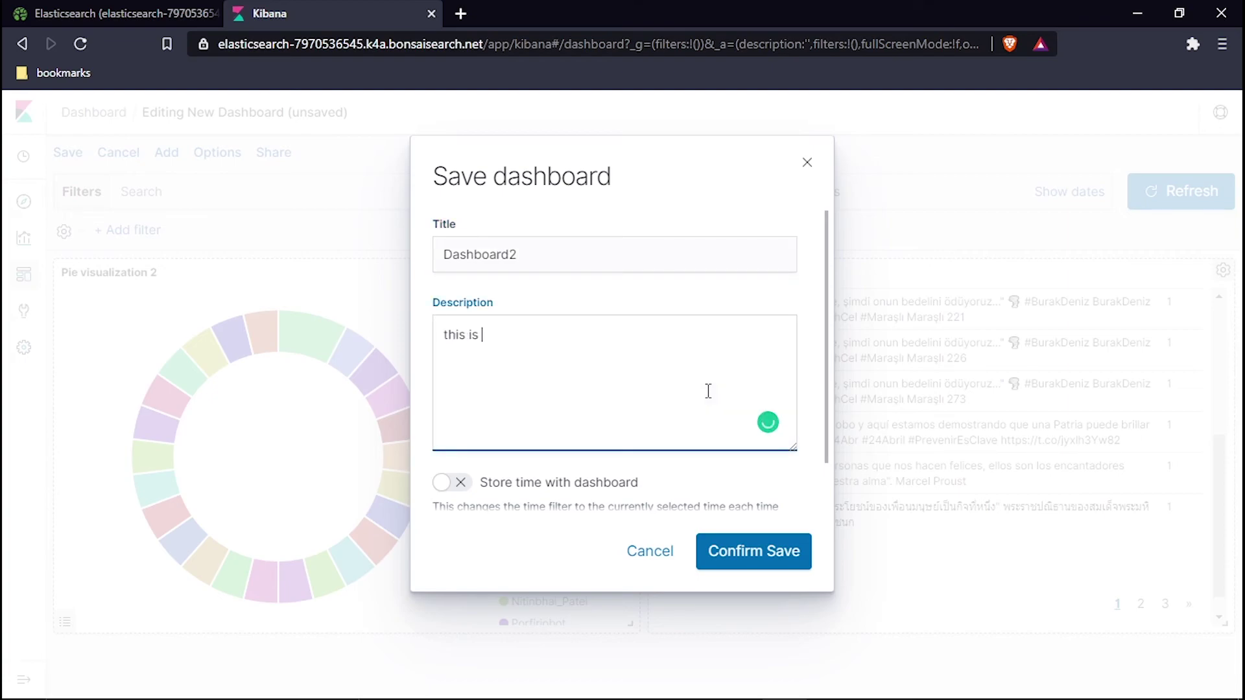
pyautogui.write(' my second dashboard')
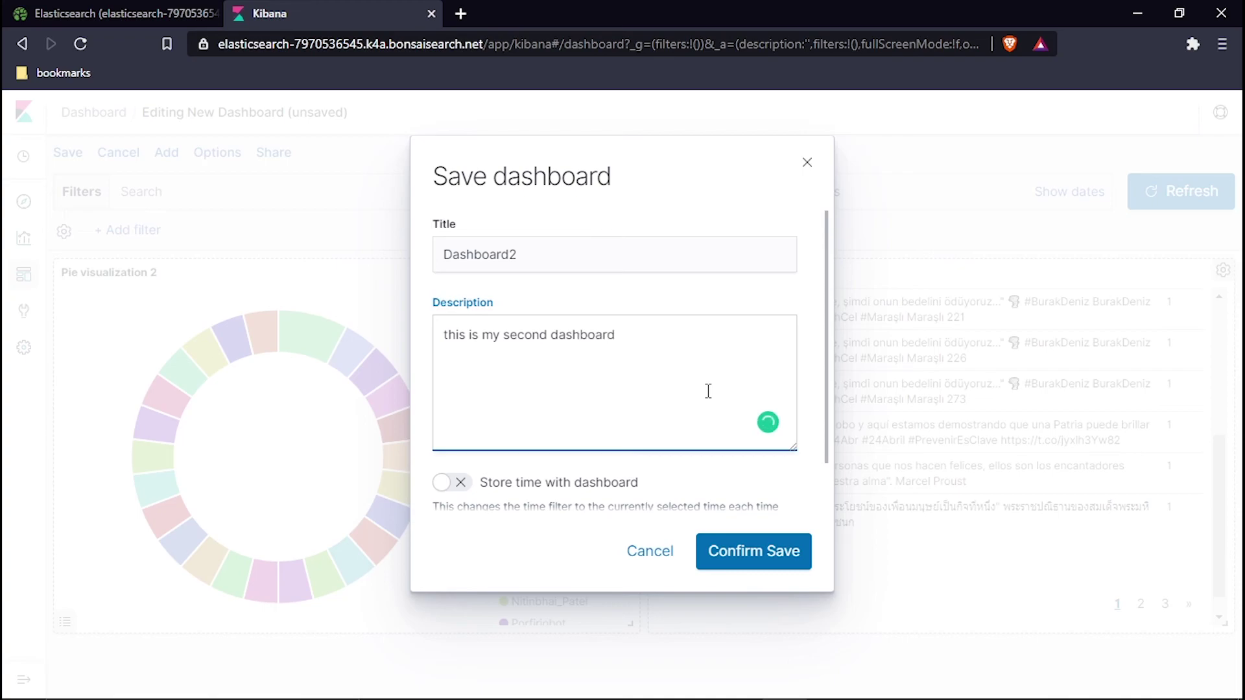
pyautogui.click(768, 557)
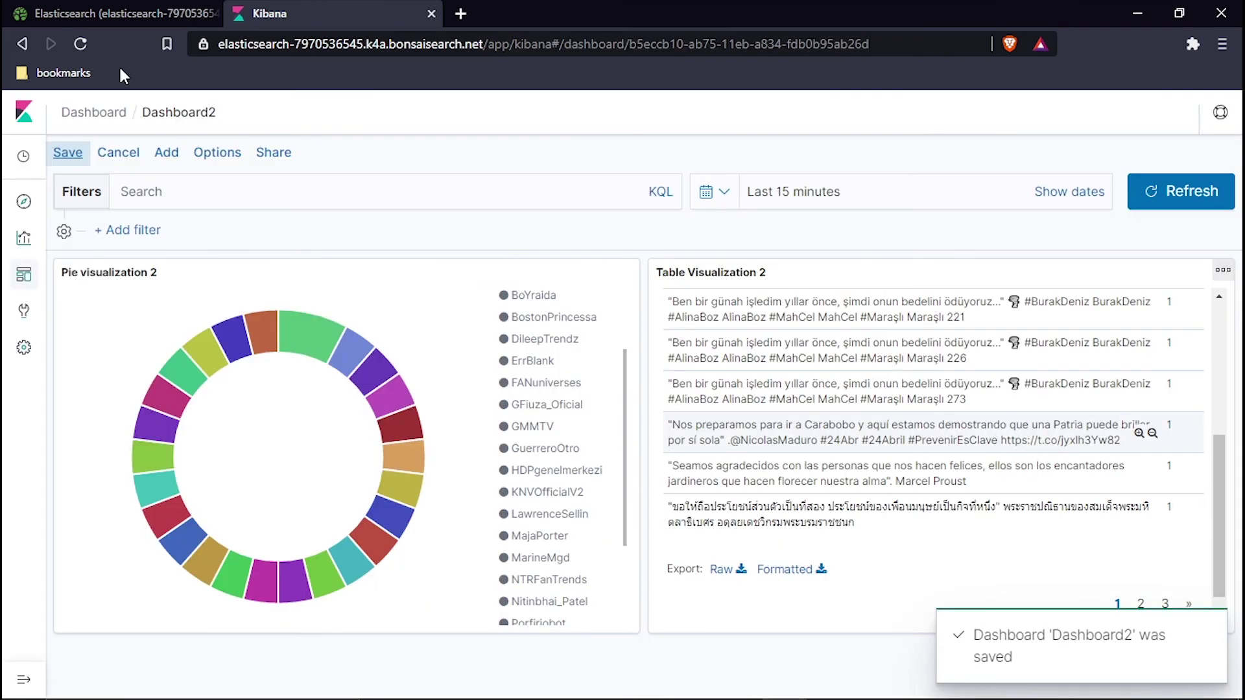
# Open Dashboard2 from the saved dashboards list, briefly checking the Notepad++ notes
pyautogui.click(94, 112)
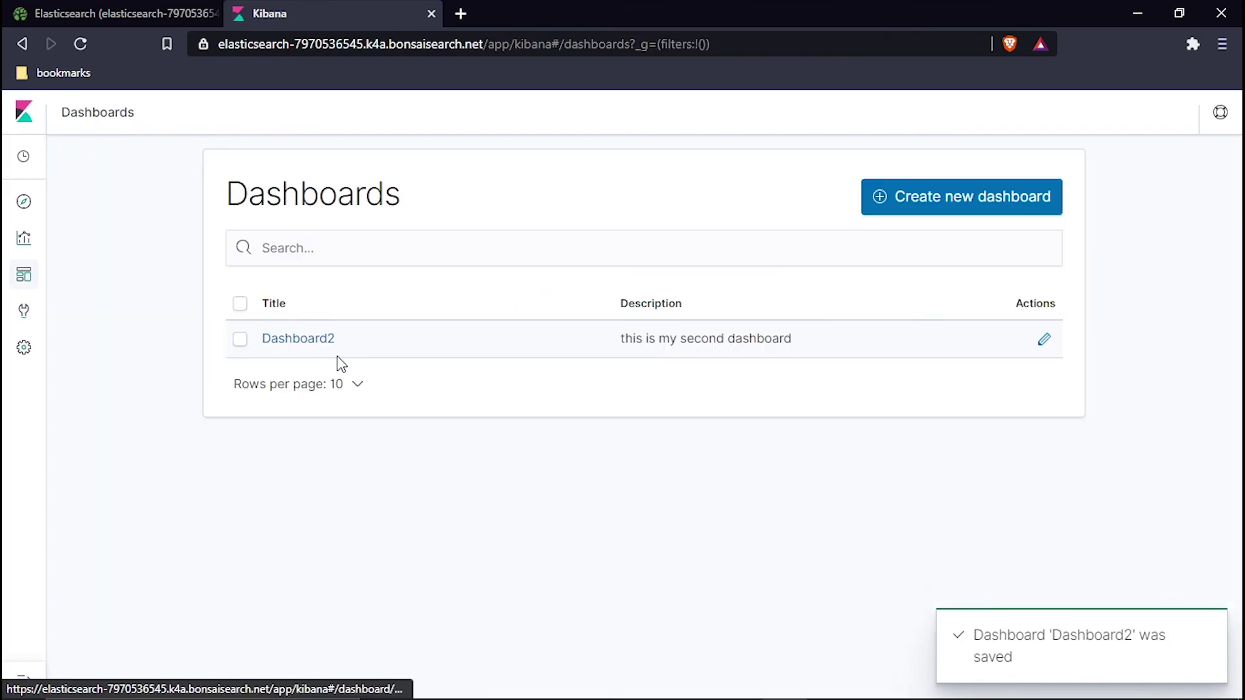
pyautogui.click(328, 340)
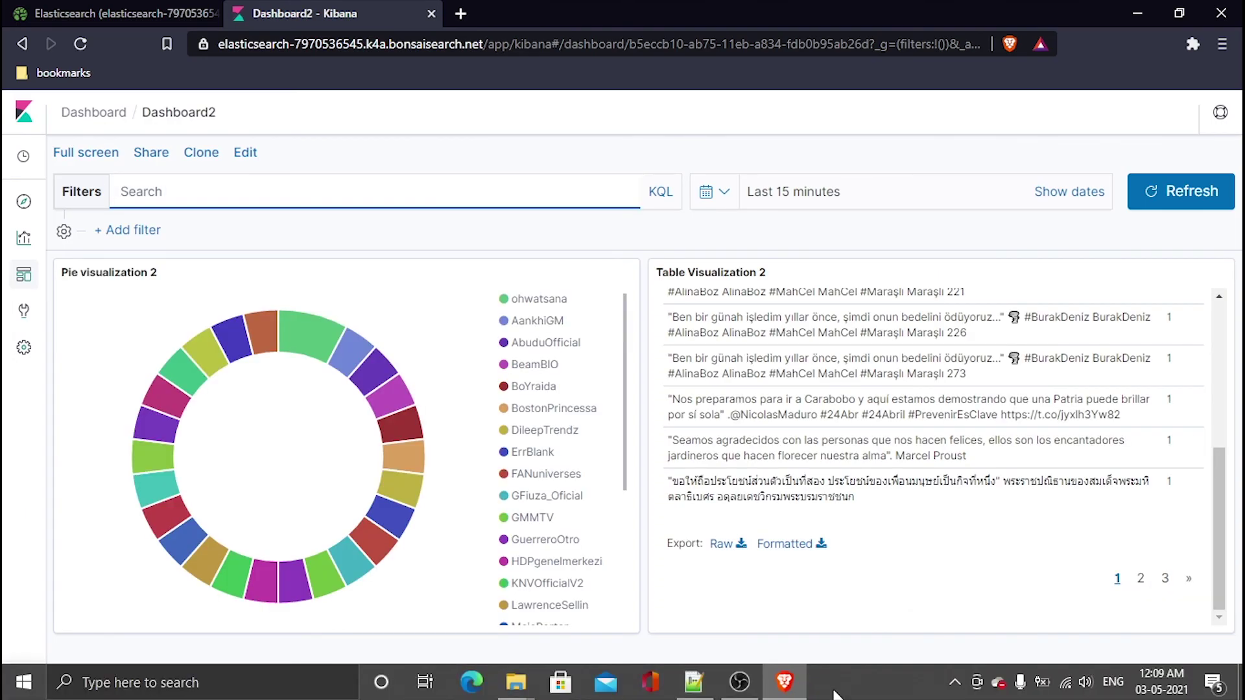
pyautogui.click(705, 691)
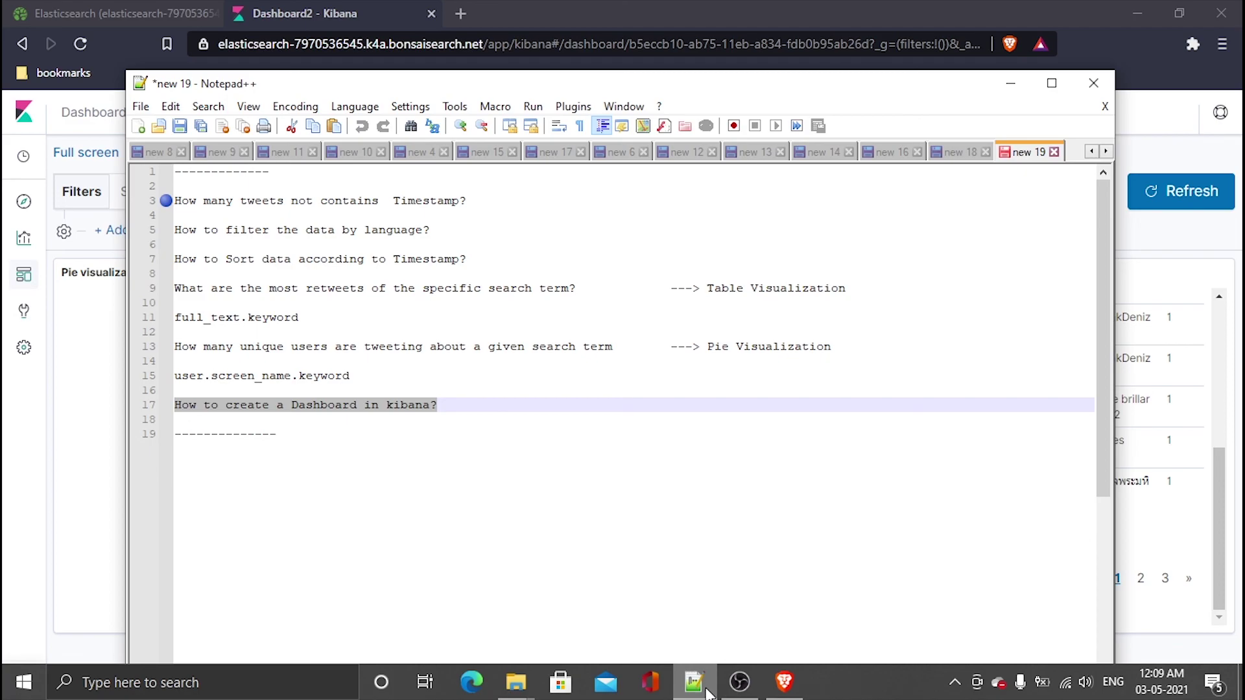
pyautogui.click(706, 690)
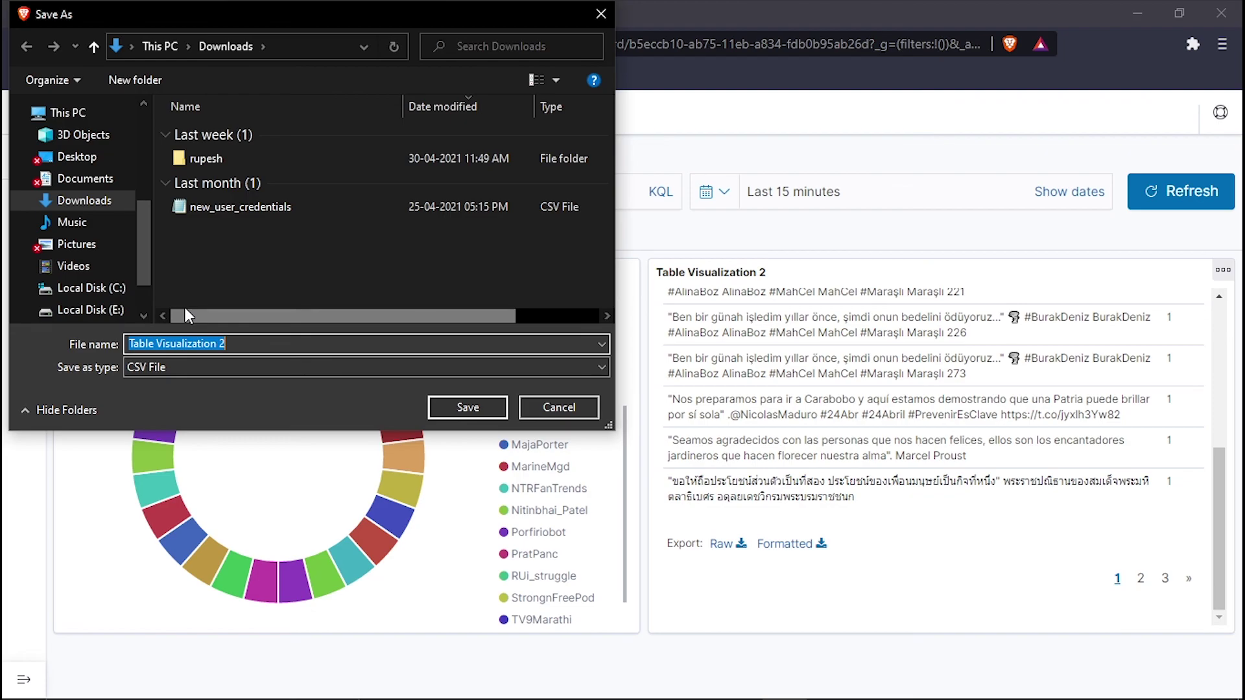
# Dismiss the CSV export dialog and bring up the Pie visualization 2 panel options
pyautogui.press('Escape')
pyautogui.click(628, 270)
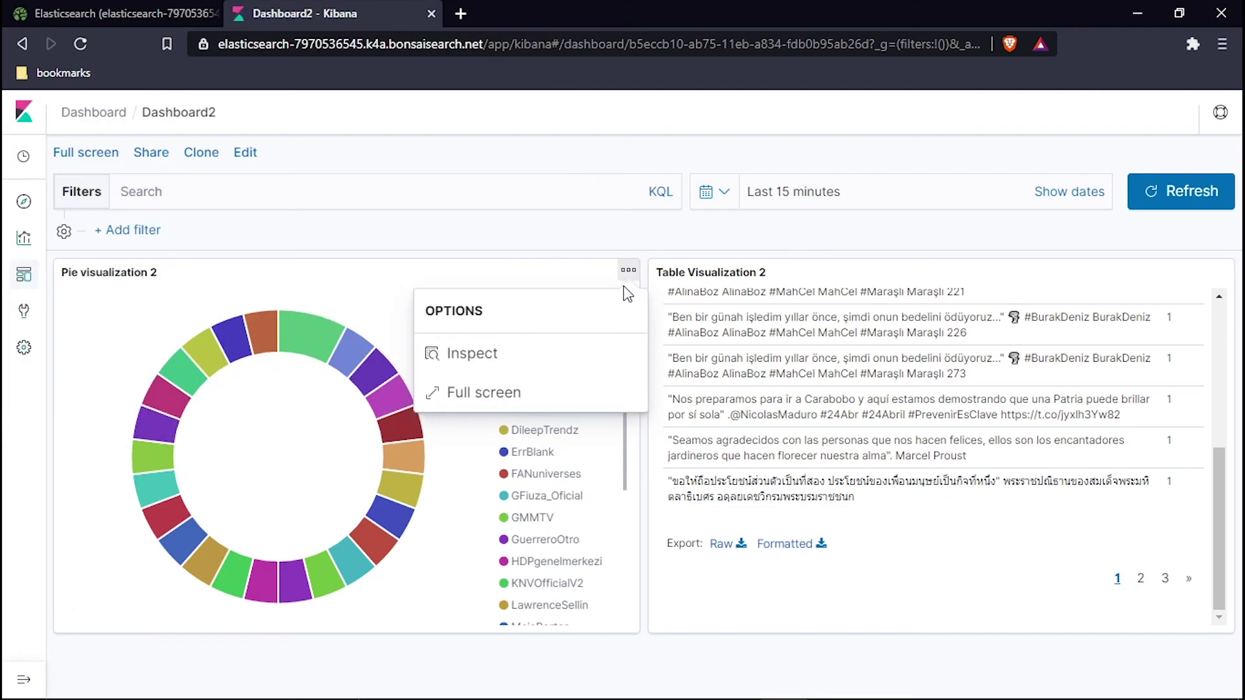